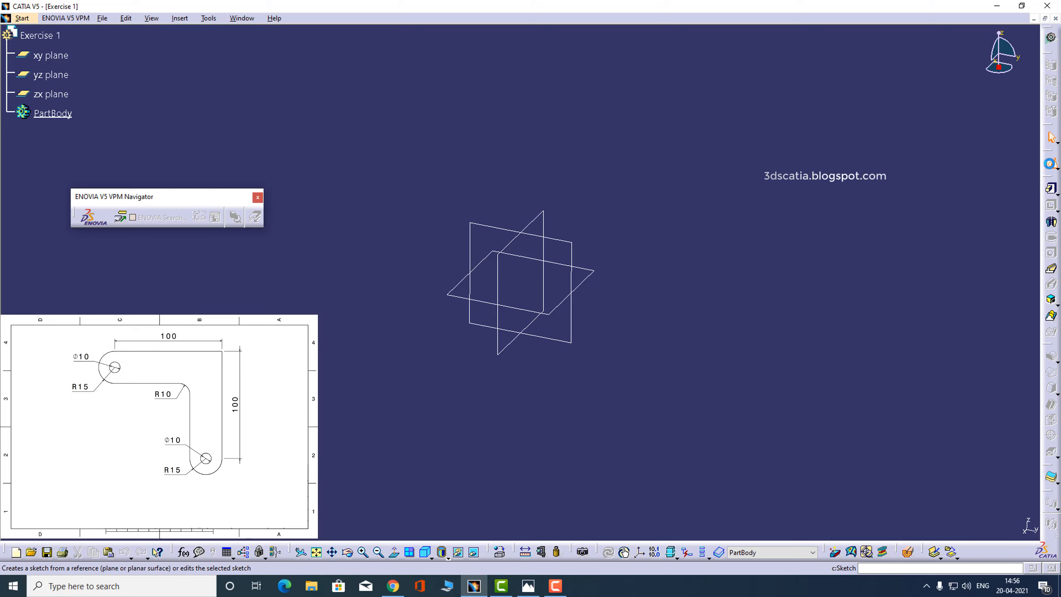
Start a sketch on the yz plane
left_click(1052, 165)
left_click(574, 246)
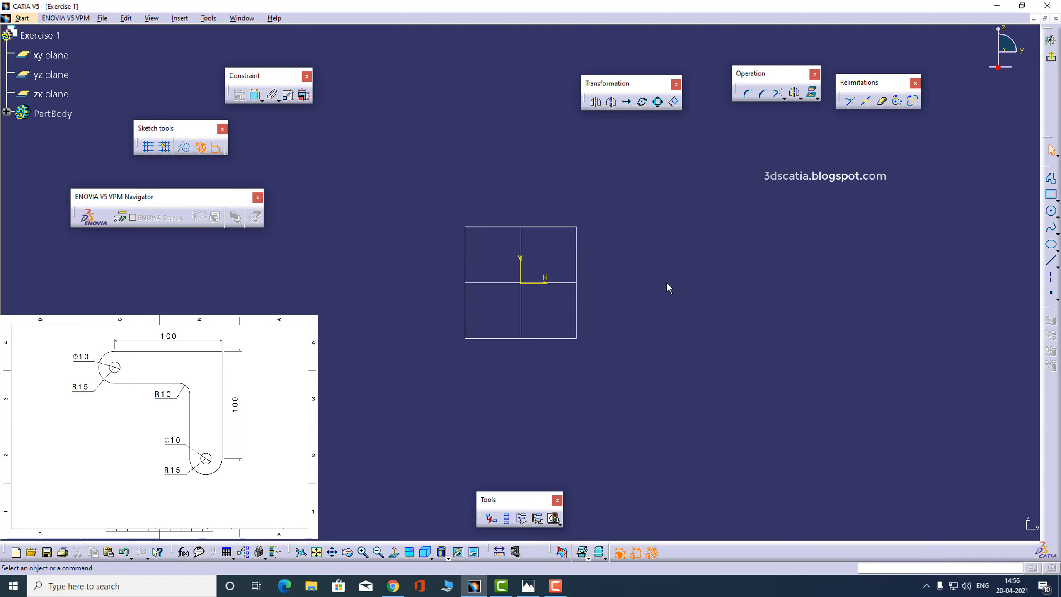
Sketch a connected horizontal line about 154 mm long and a vertical line about 124 mm long going down from its right end
left_click(1051, 180)
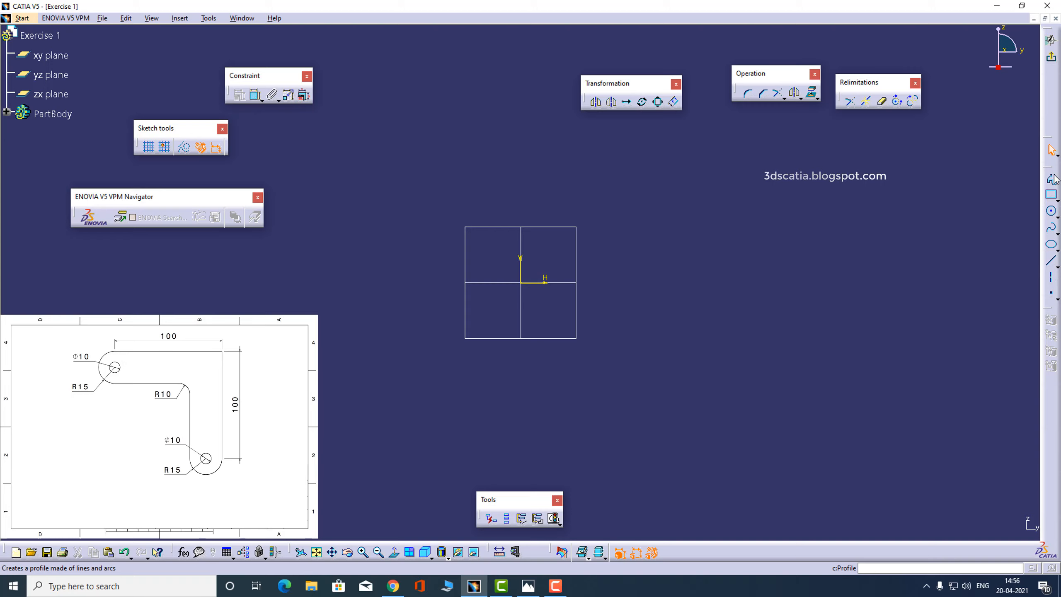
left_click(417, 177)
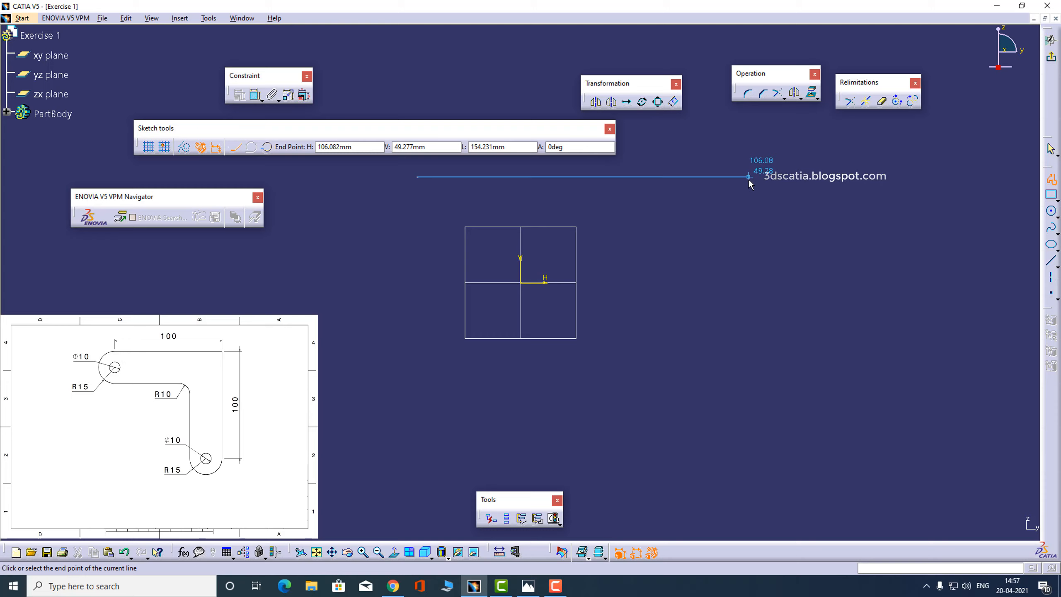
left_click(747, 177)
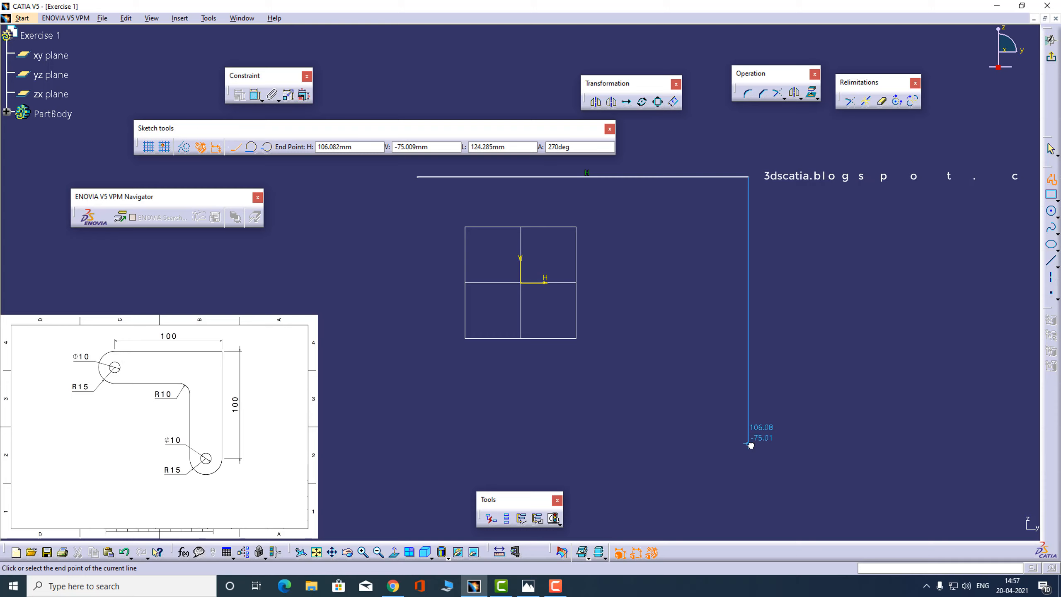
left_click(748, 443)
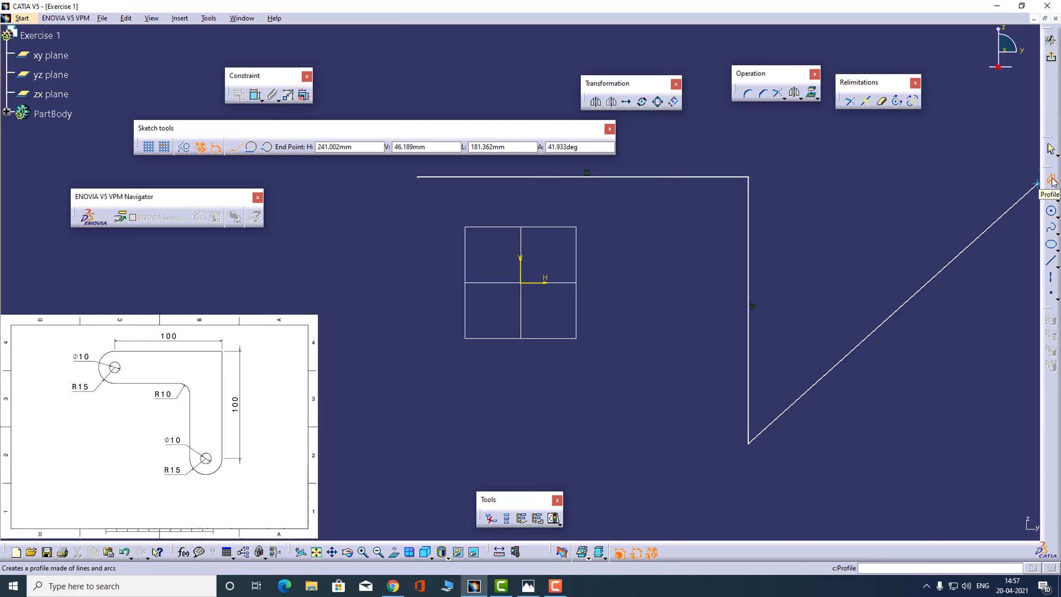
key("Escape")
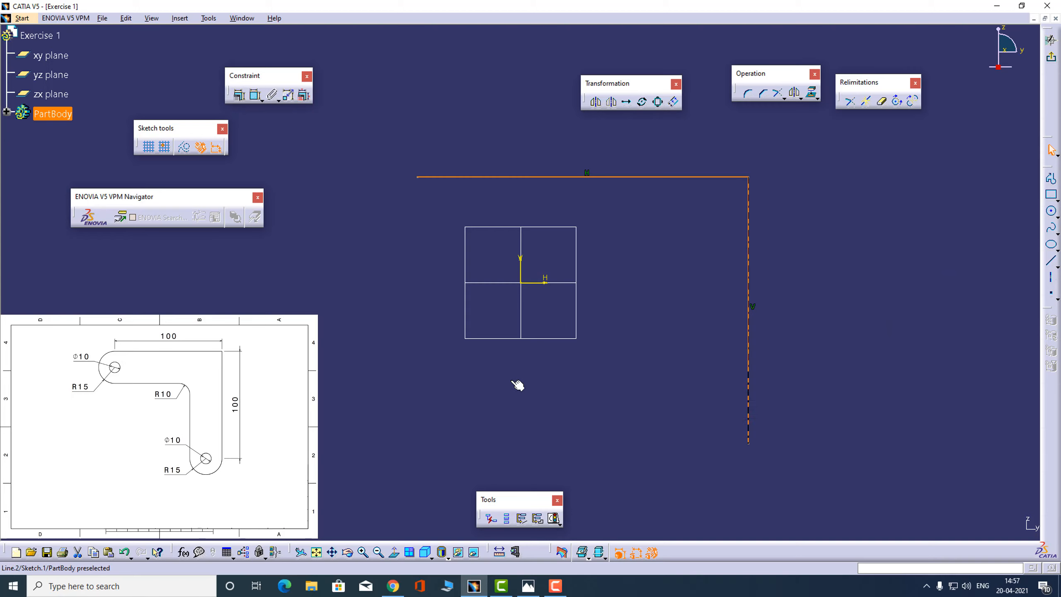
Delete both connected profile lines from the sketch
left_click(417, 388)
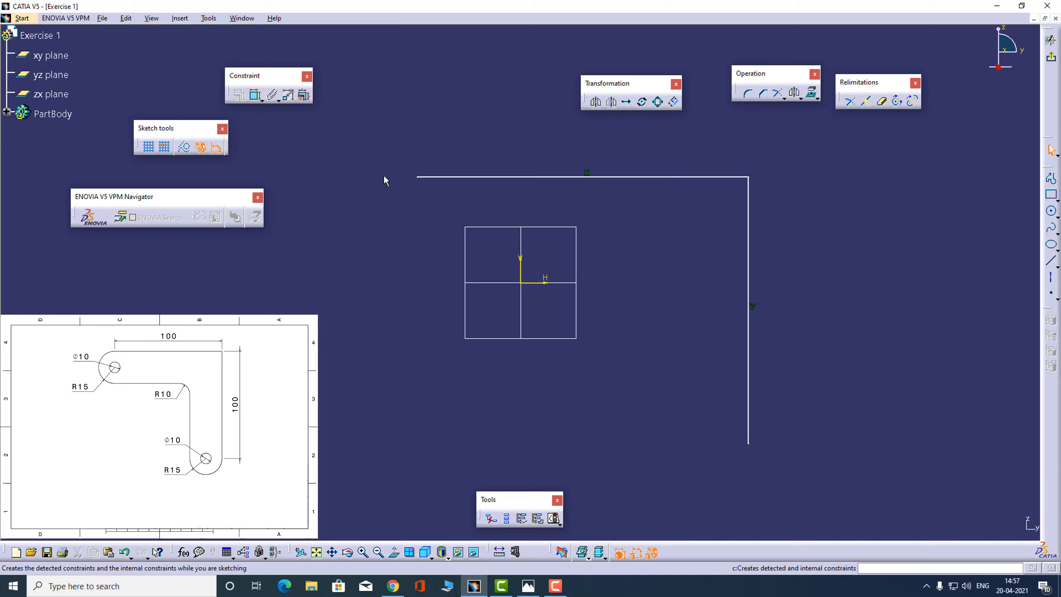
mouse_move(404, 159)
left_mouse_down()
mouse_move(916, 379)
mouse_move(865, 554)
mouse_move(841, 562)
mouse_move(855, 417)
left_mouse_up()
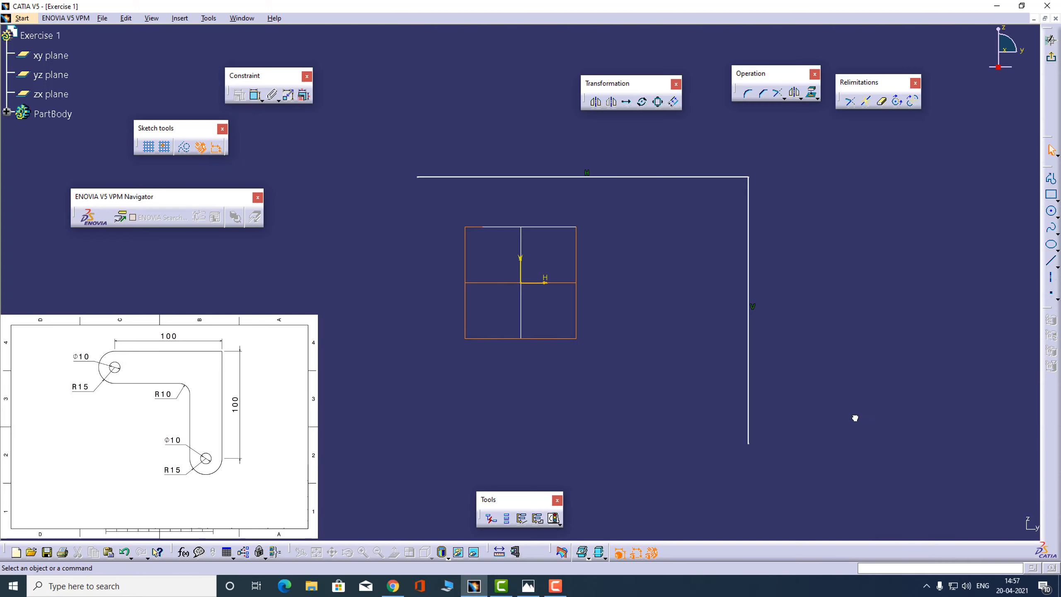
key("Delete")
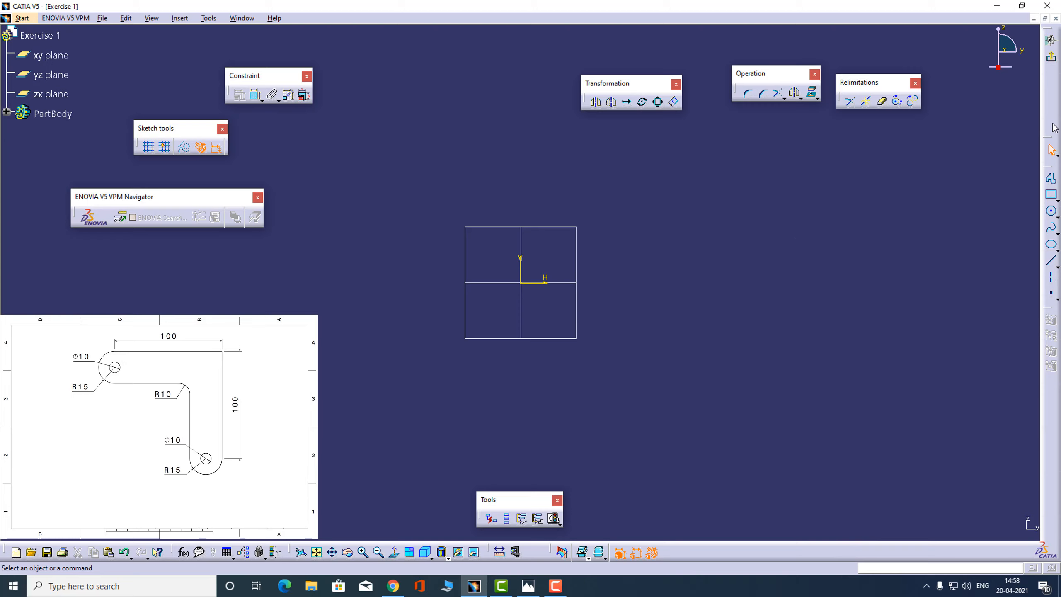
Sketch a slightly slanted upper line about 150 mm long with a slightly tilted line about 127 mm long descending from its right end
left_click(1051, 178)
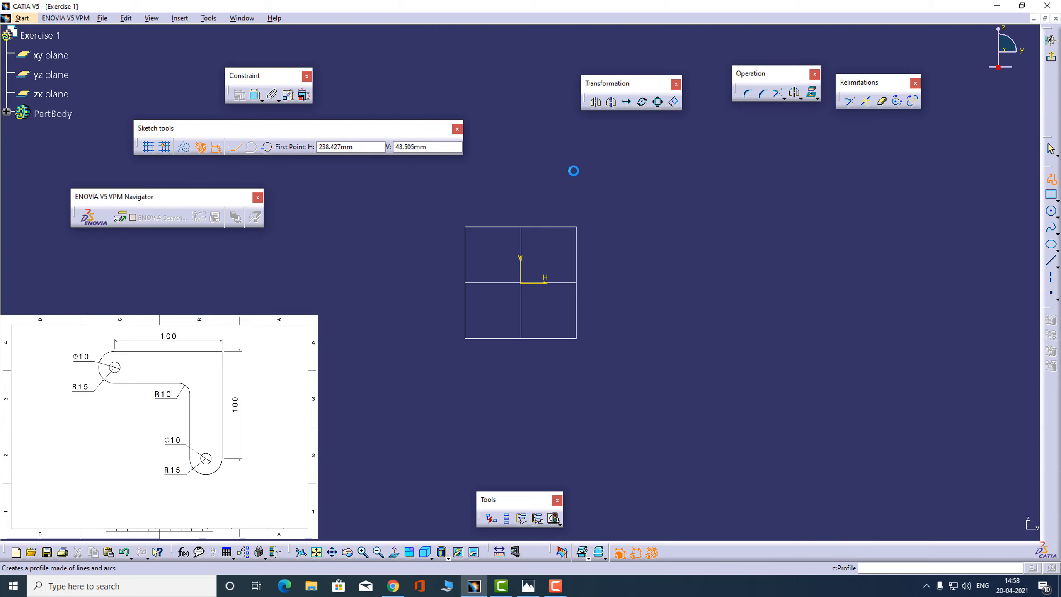
left_click(376, 178)
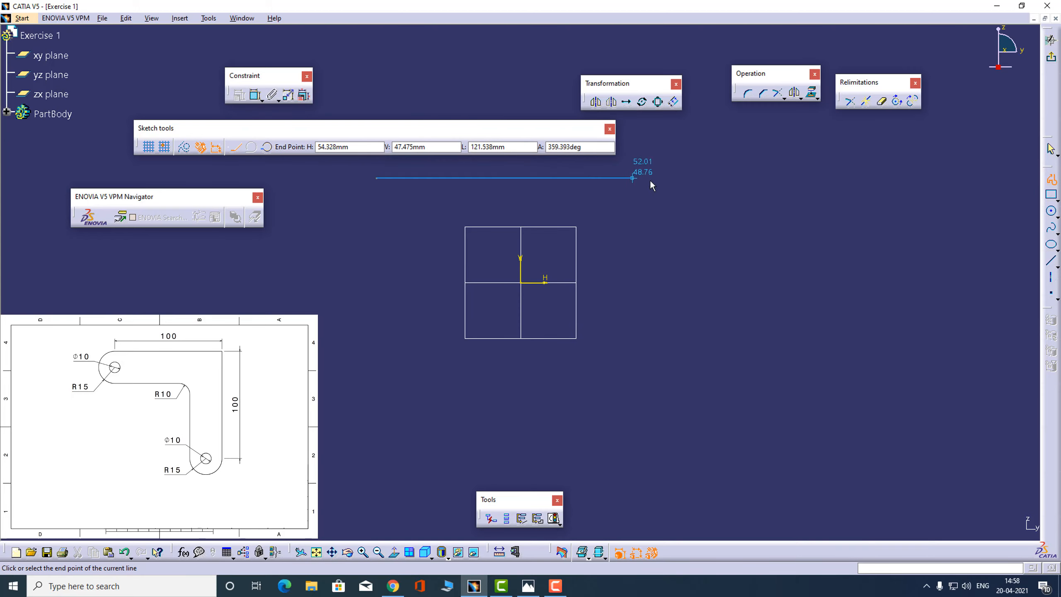
left_click(697, 173)
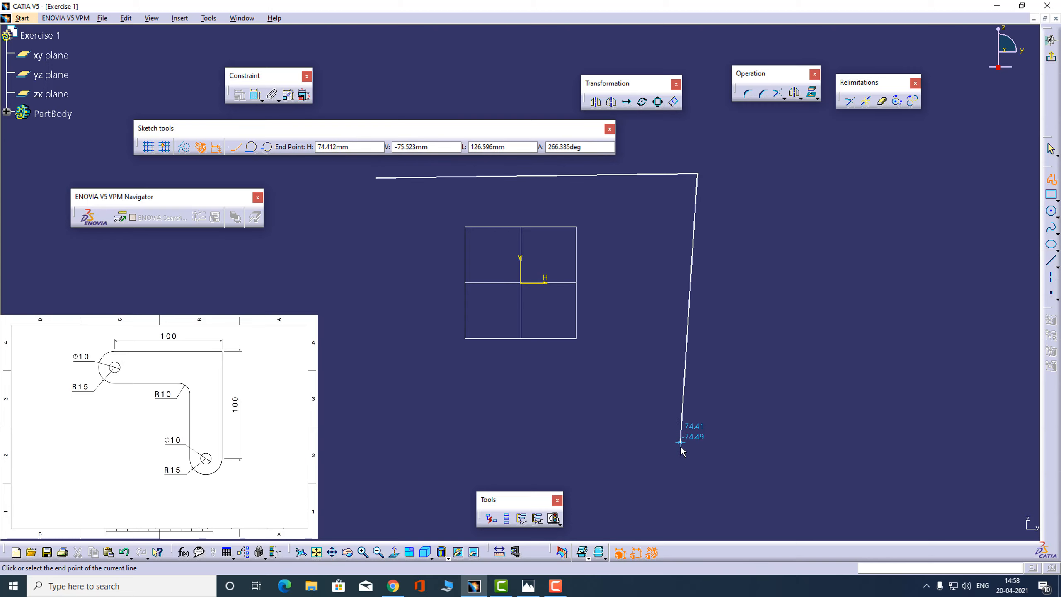
left_click(680, 445)
left_click(1051, 180)
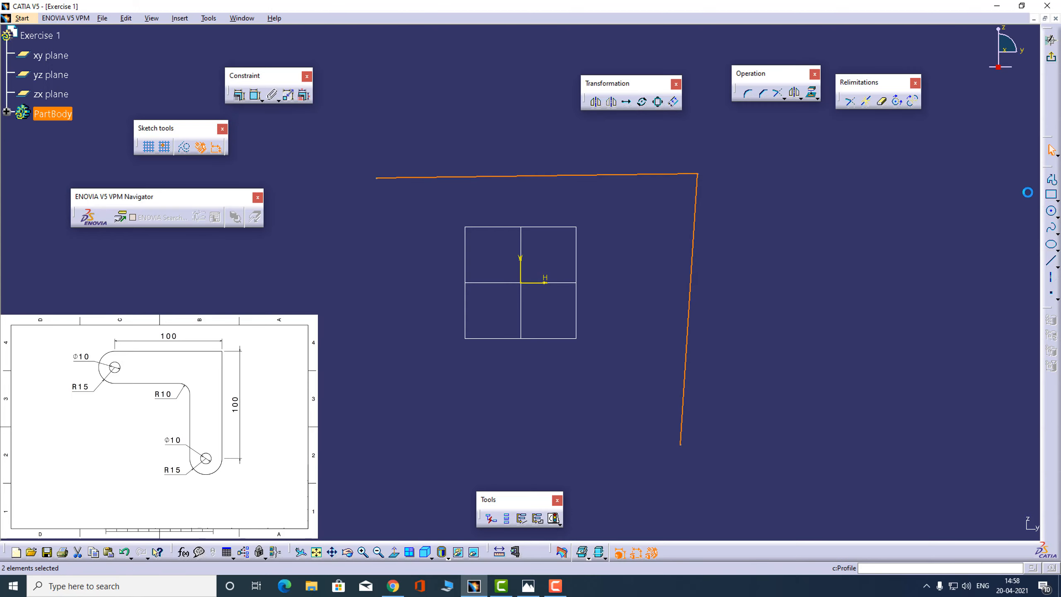
left_click(935, 270)
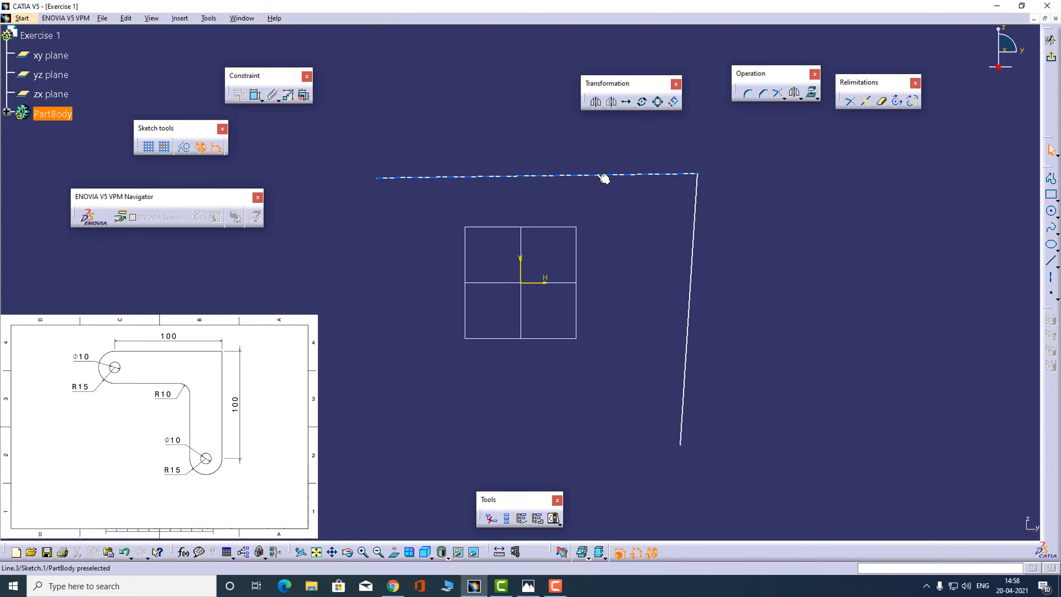
left_click(552, 175)
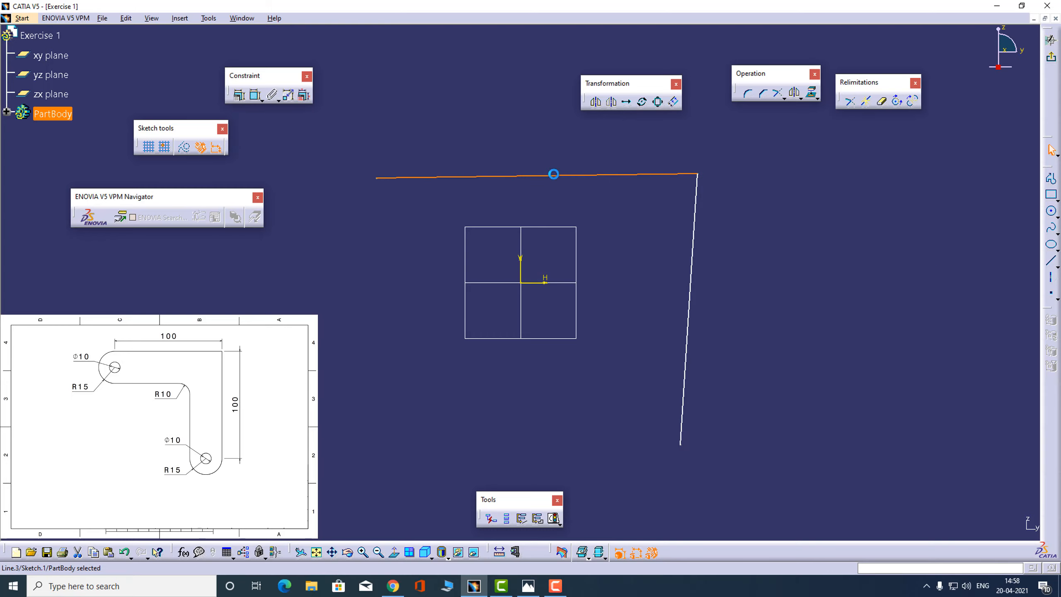
left_click(241, 96)
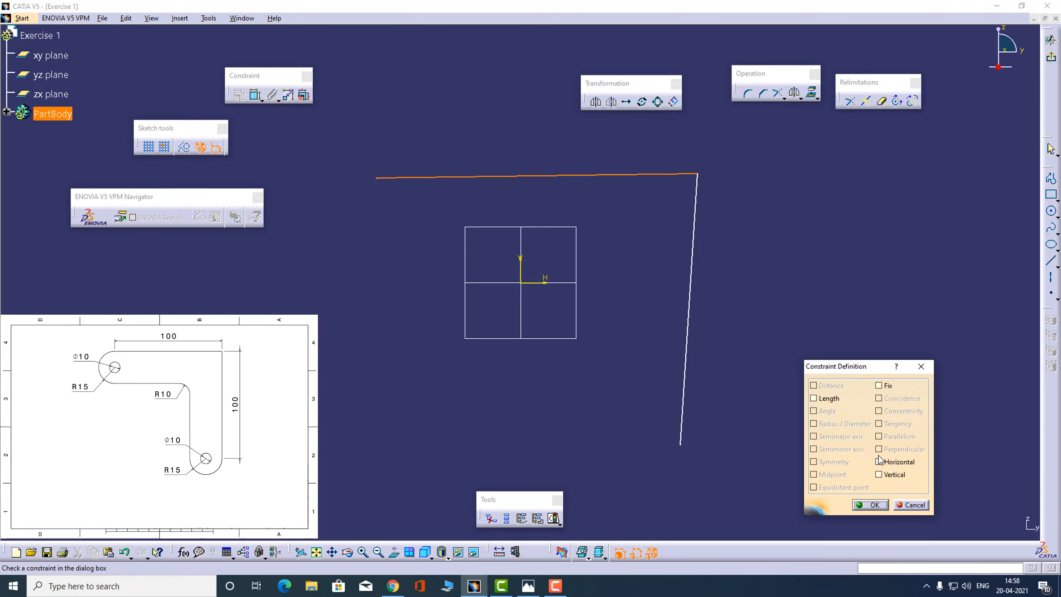
left_click(910, 504)
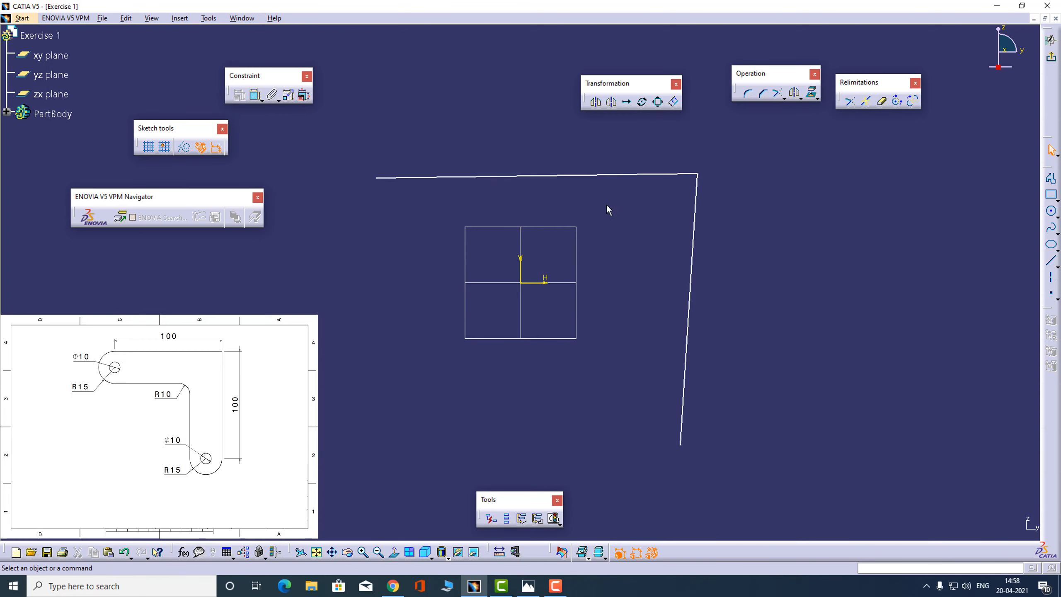
Constrain the upper profile line to horizontal and the descending line to vertical
right_click(561, 176)
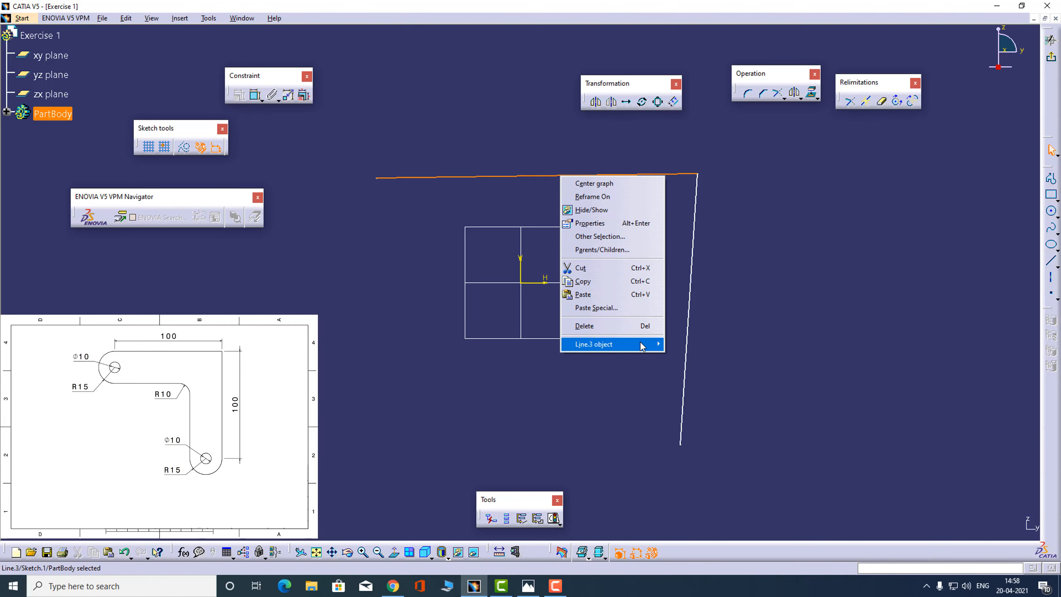
mouse_move(647, 348)
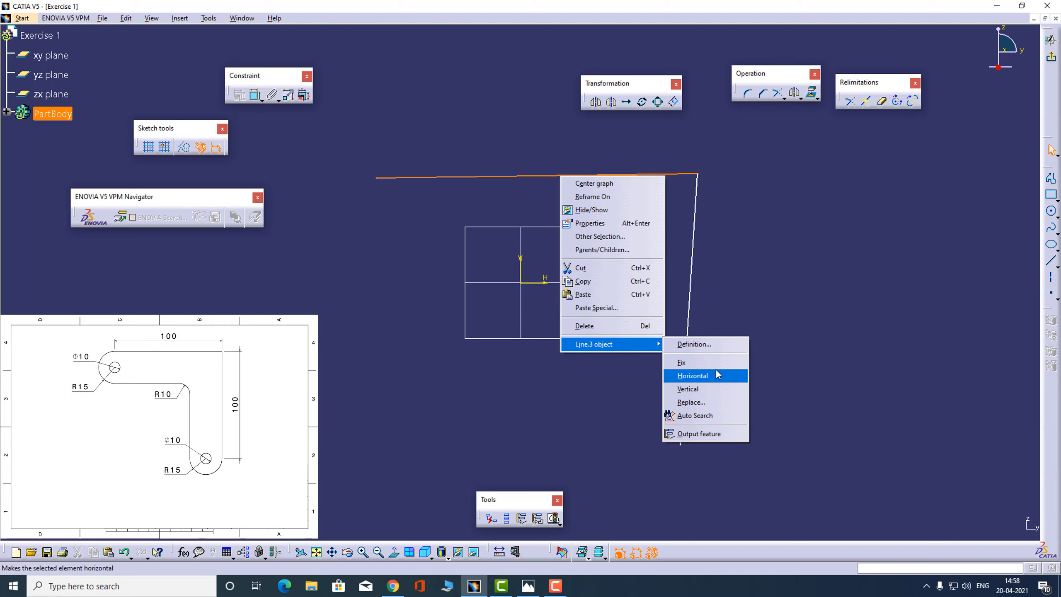
left_click(725, 381)
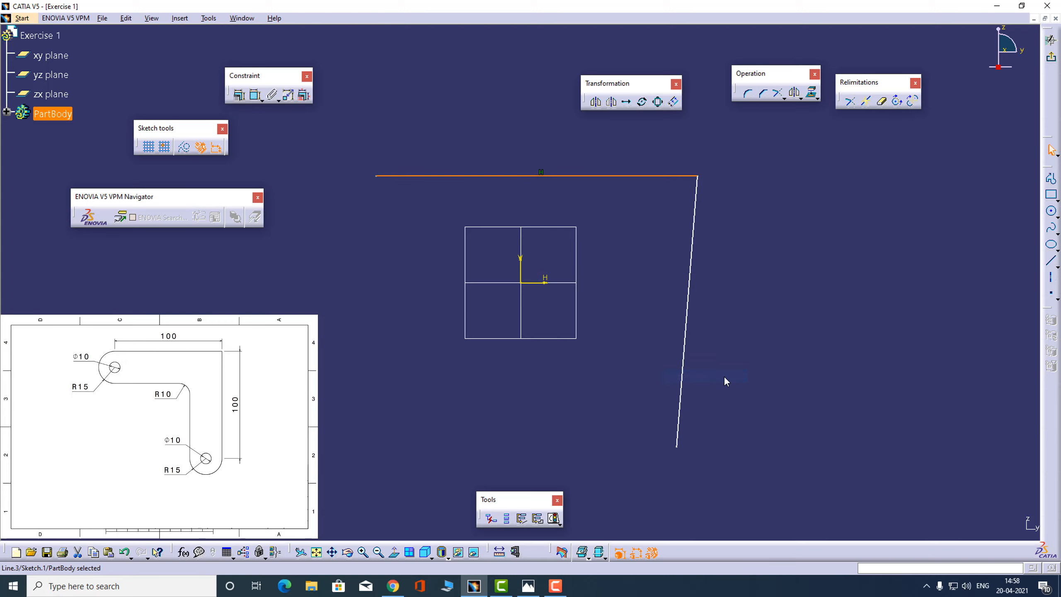
left_click(725, 381)
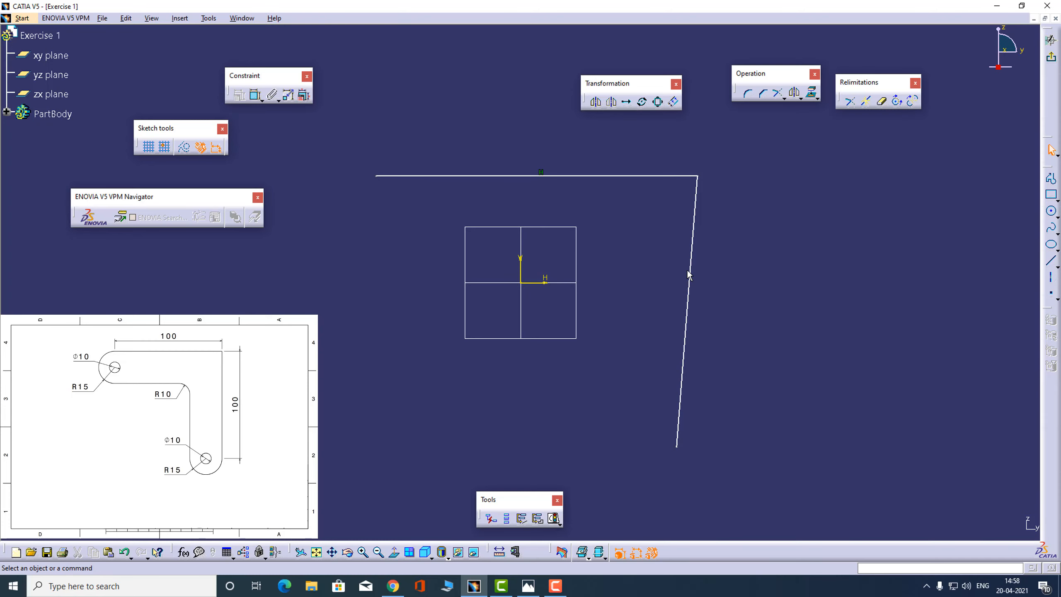
right_click(690, 267)
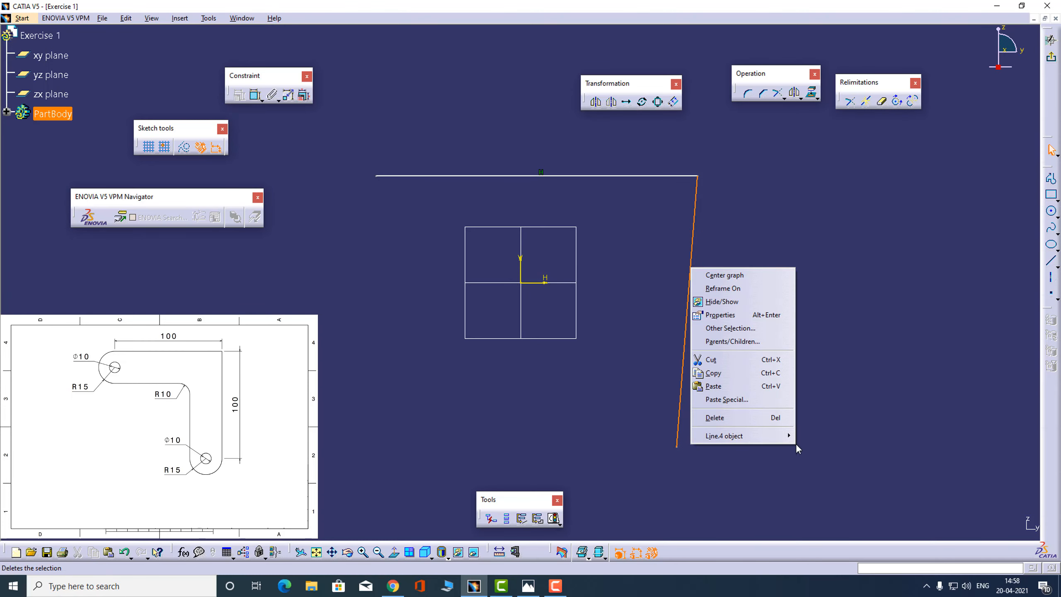
mouse_move(786, 439)
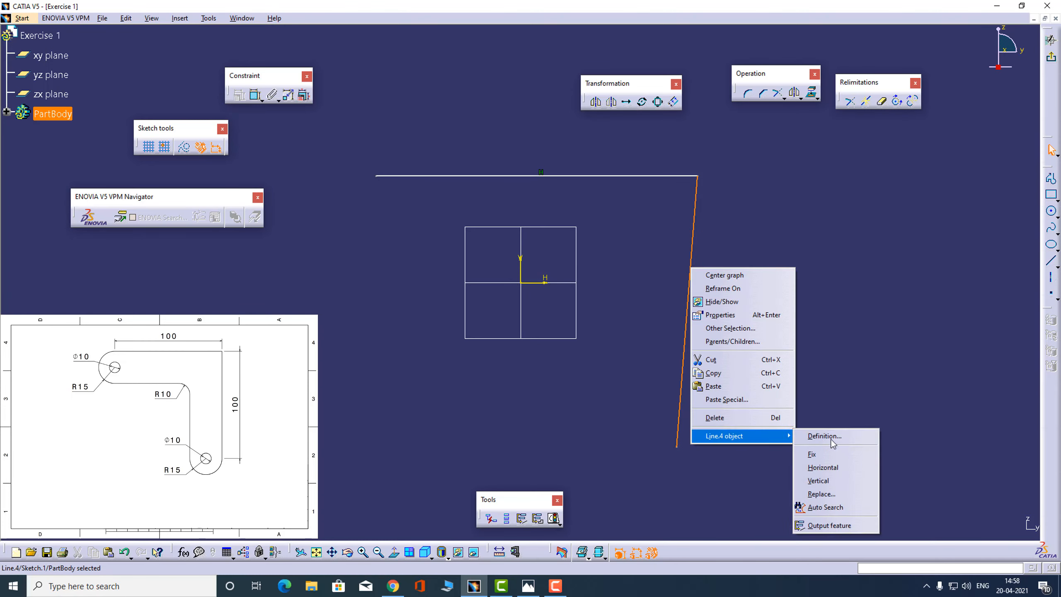
left_click(841, 481)
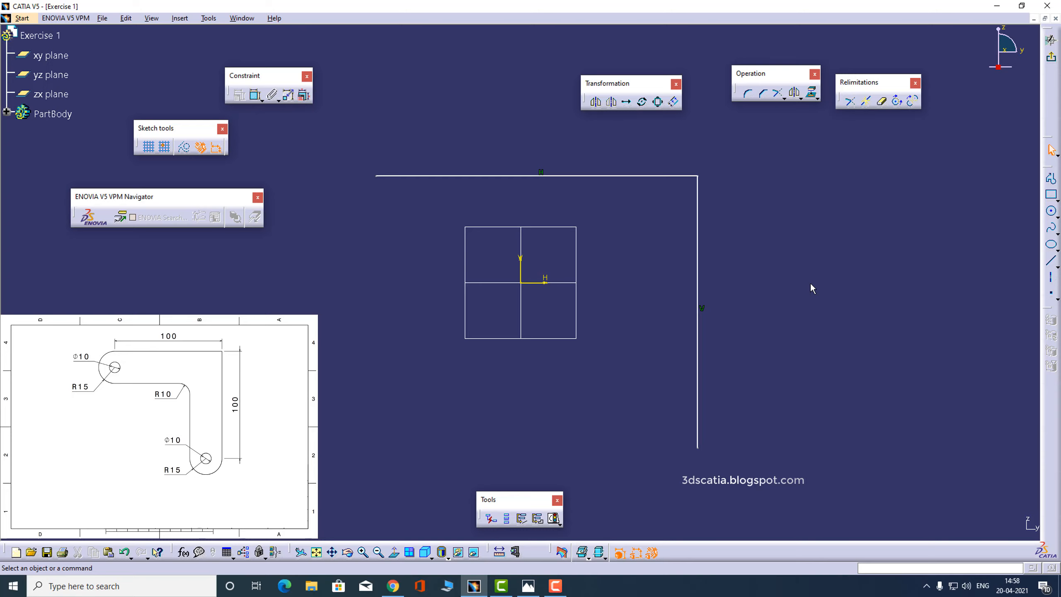
Sketch the inner L profile of one horizontal and one vertical line, with its corner at about H 51.5 mm, V 13.5 mm
key("alt+Tab")
left_click(1047, 182)
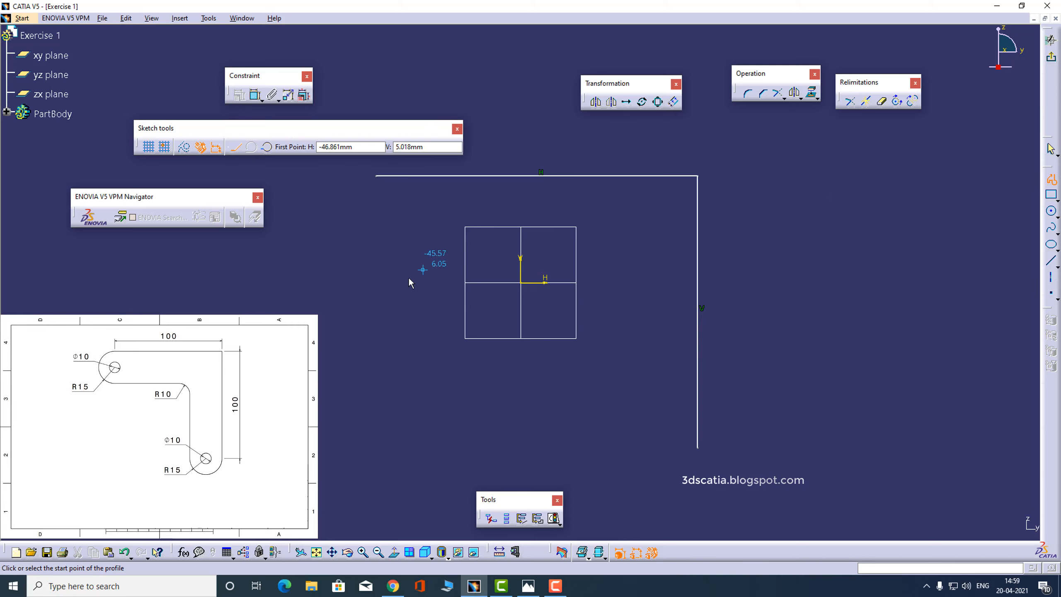
left_click(388, 253)
left_click(631, 253)
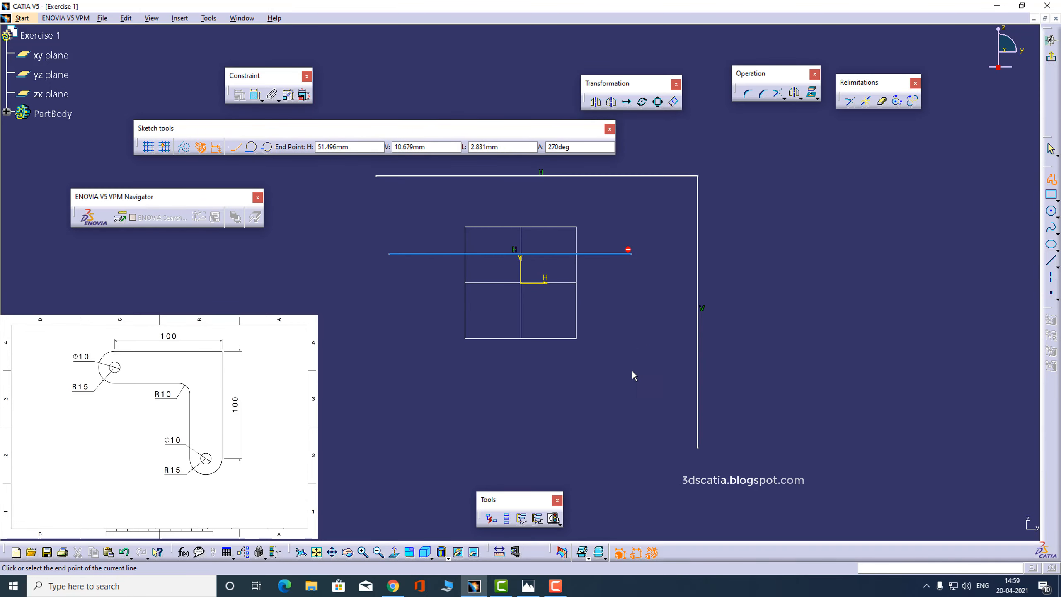
left_click(631, 444)
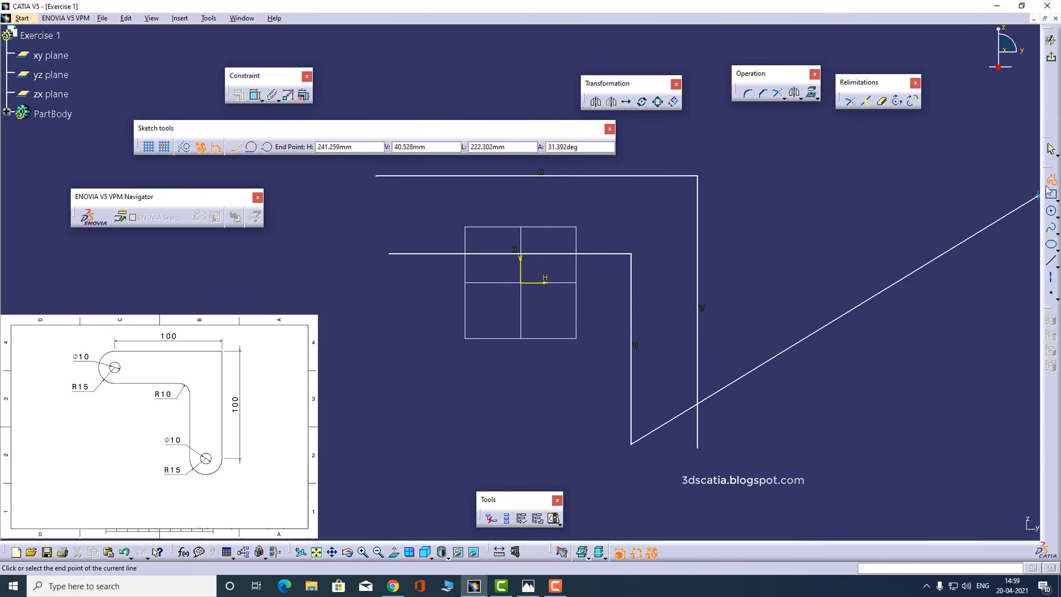
key("Escape")
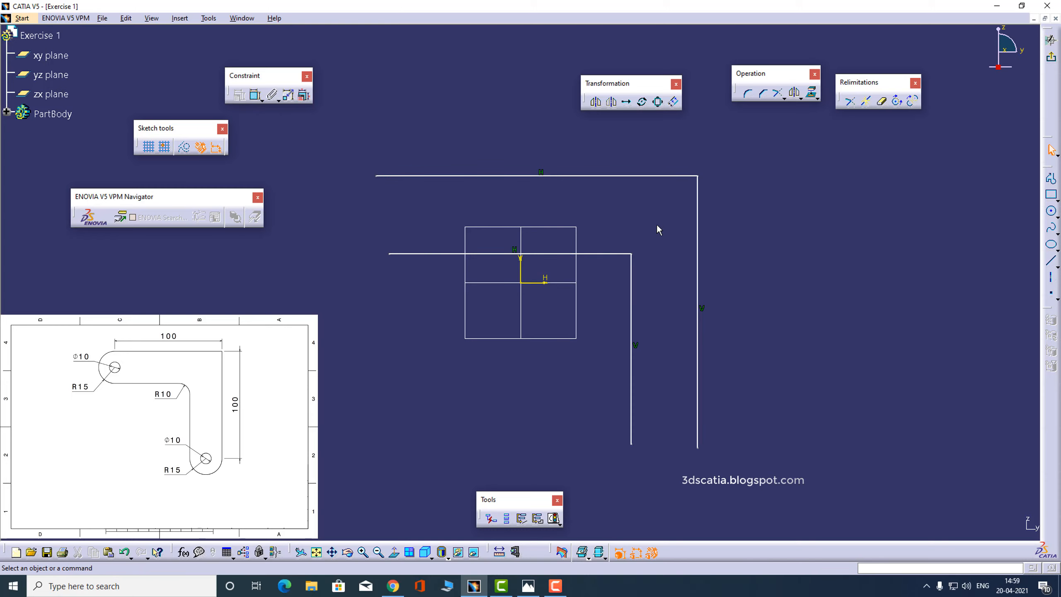
Dimension the outer horizontal line's length and set it to 100 mm
left_click(528, 585)
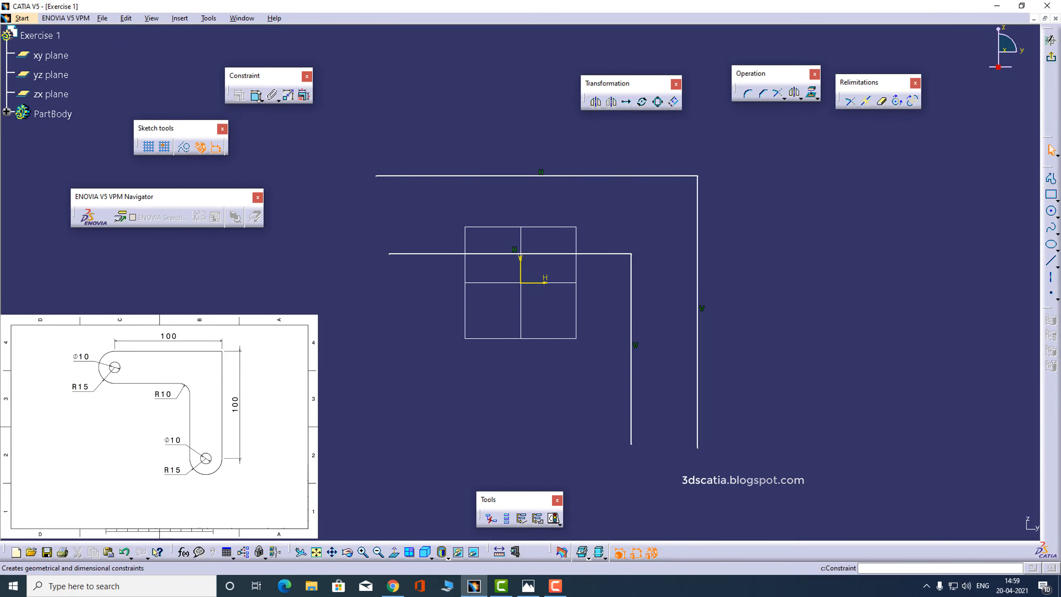
left_click(255, 96)
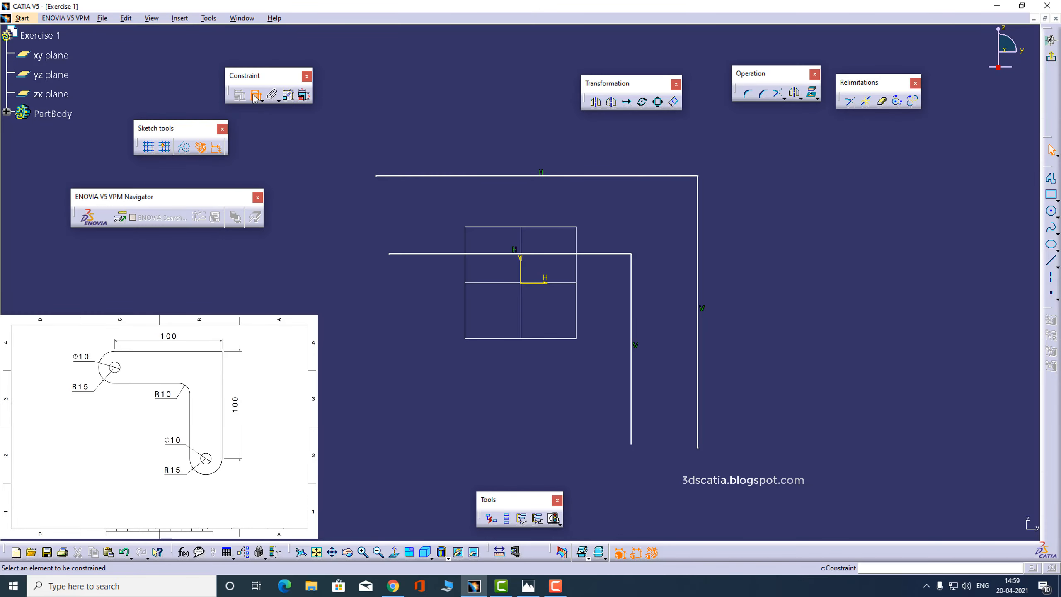
left_click(526, 144)
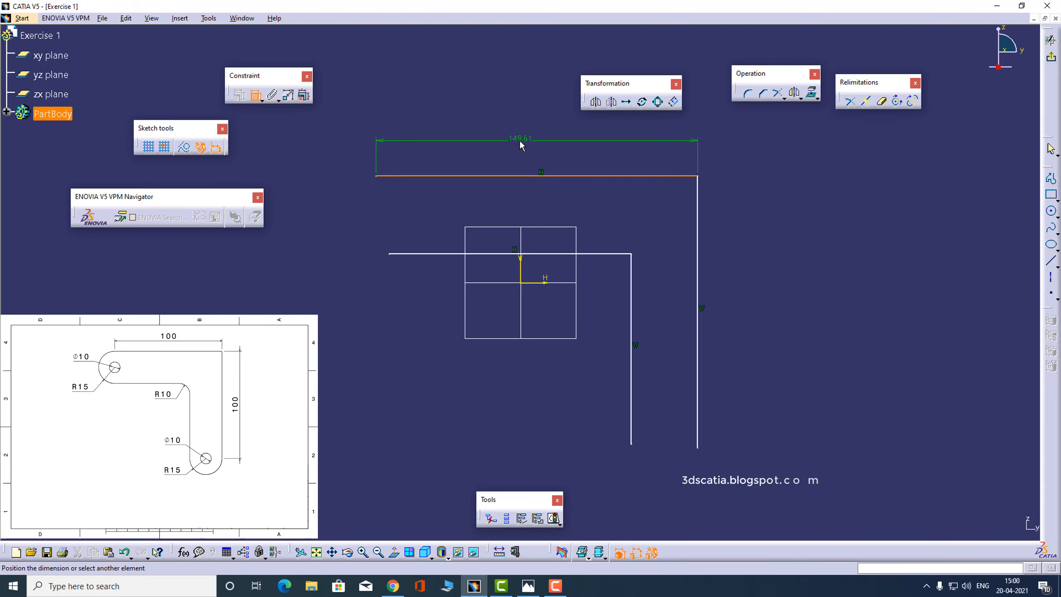
left_click(529, 143)
double_click(530, 142)
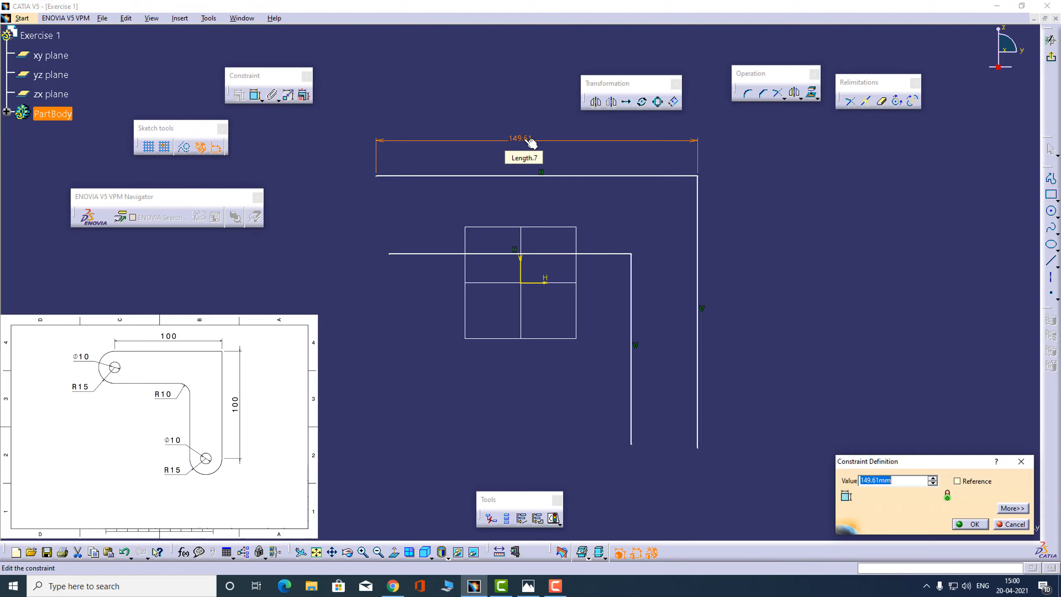
type("100")
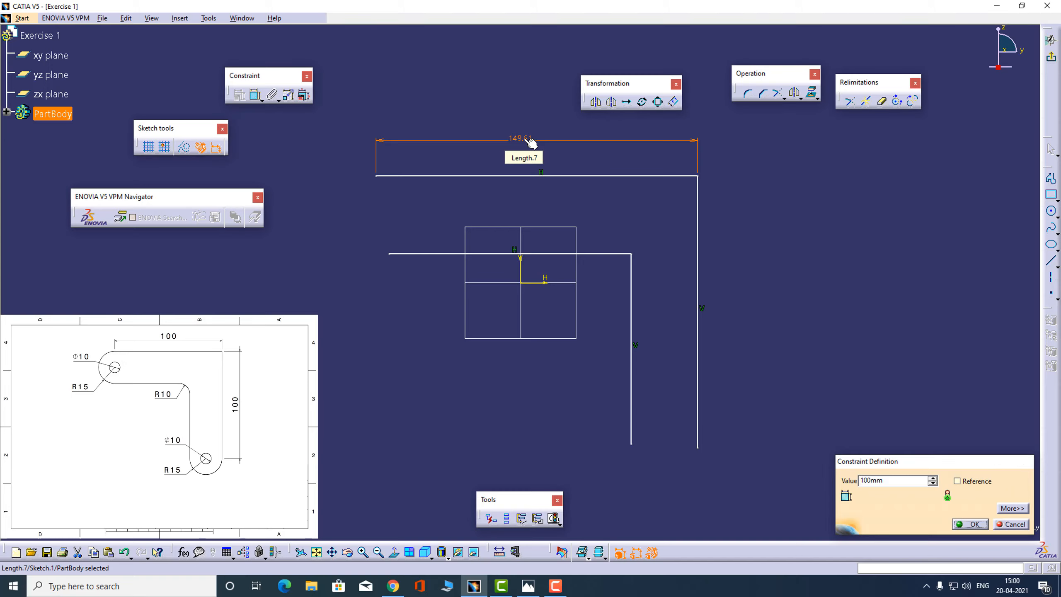
key("Return")
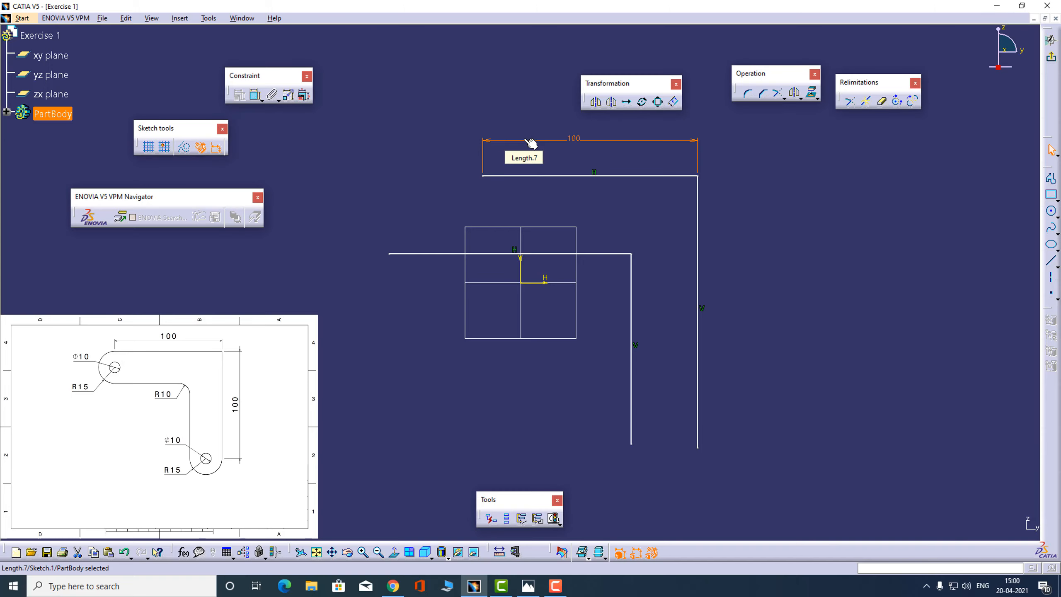
Dimension the outer vertical line's length and set it to 100 mm
left_click(256, 95)
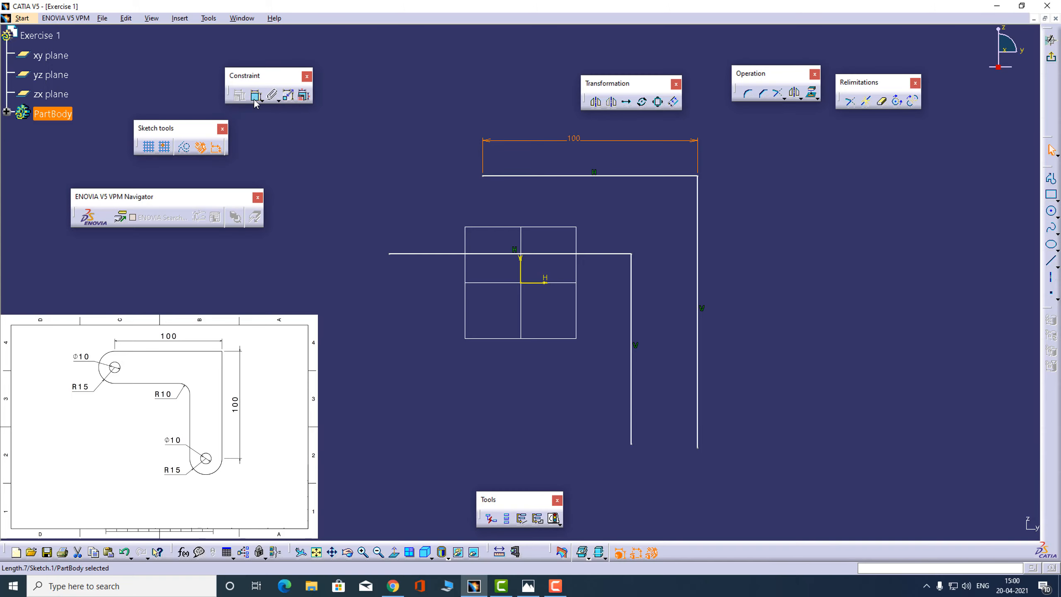
left_click(698, 279)
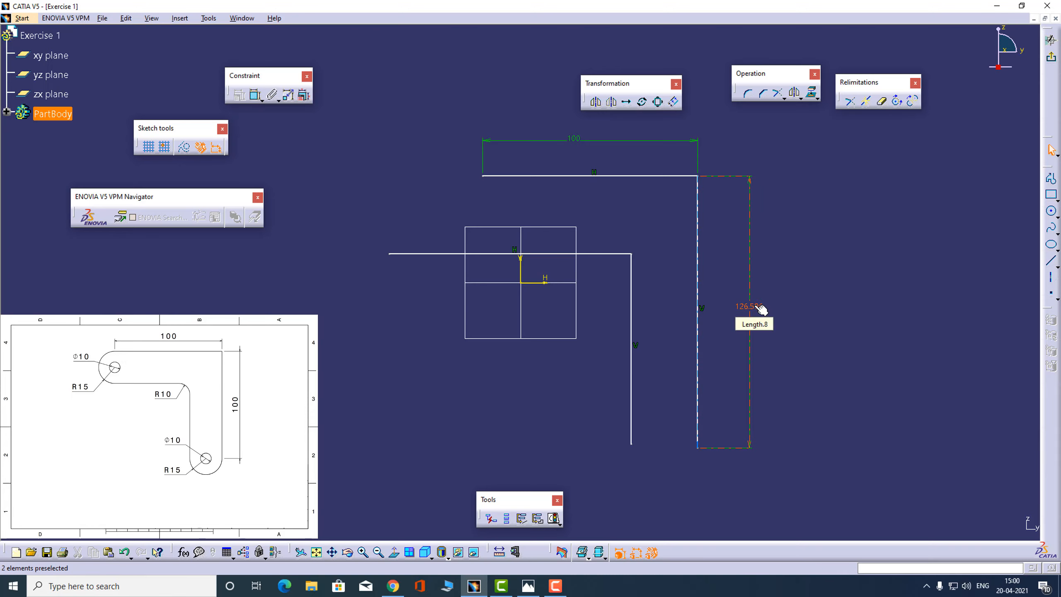
double_click(754, 306)
type("10")
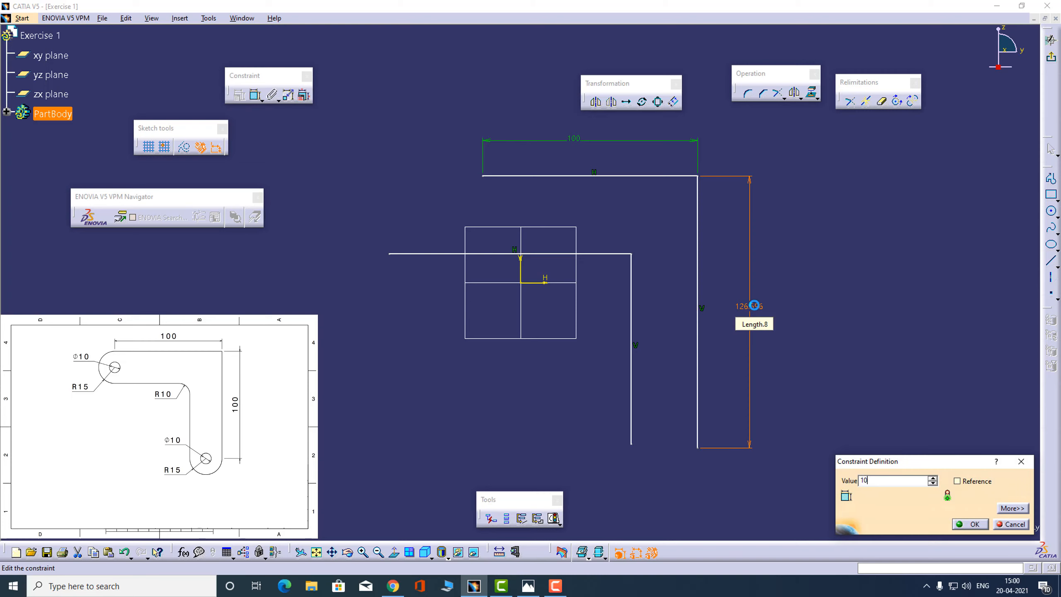
type("0")
key("Return")
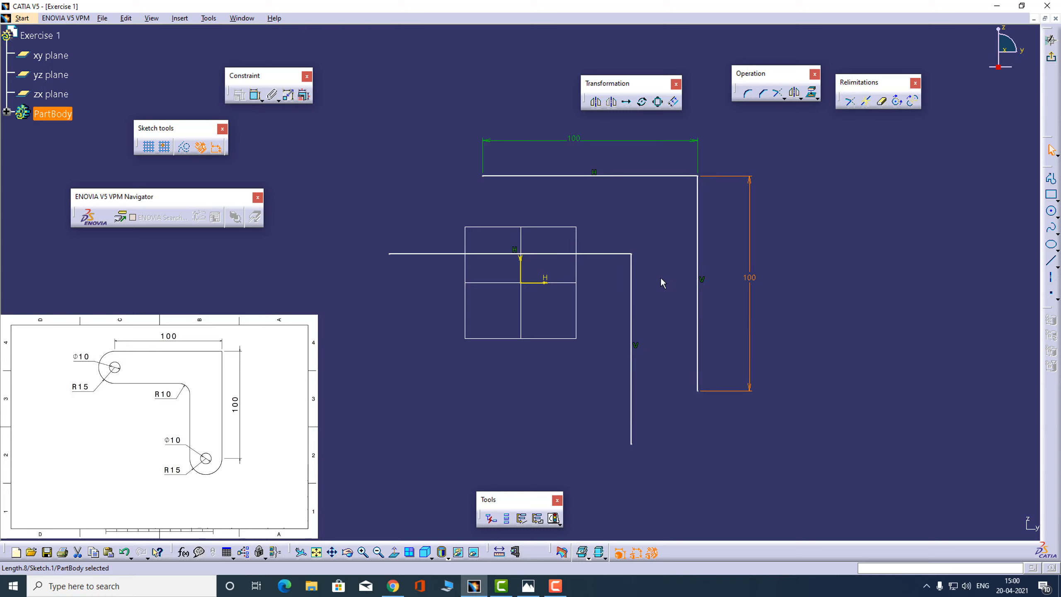
Check the reference drawing and dimension the distance between the inner and outer vertical lines as 30 mm
key("alt+Tab")
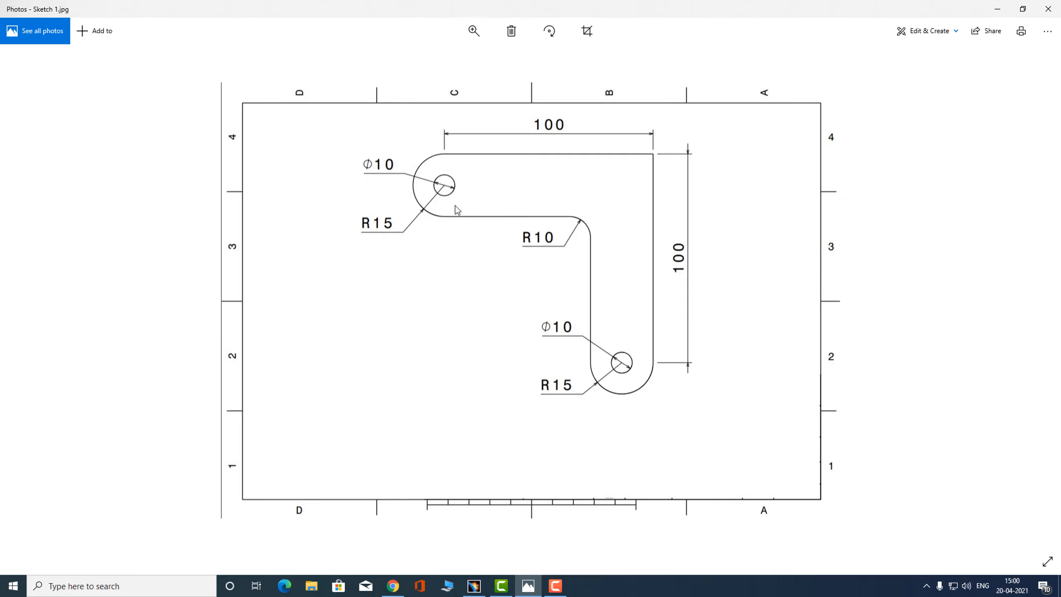
key("alt+Tab")
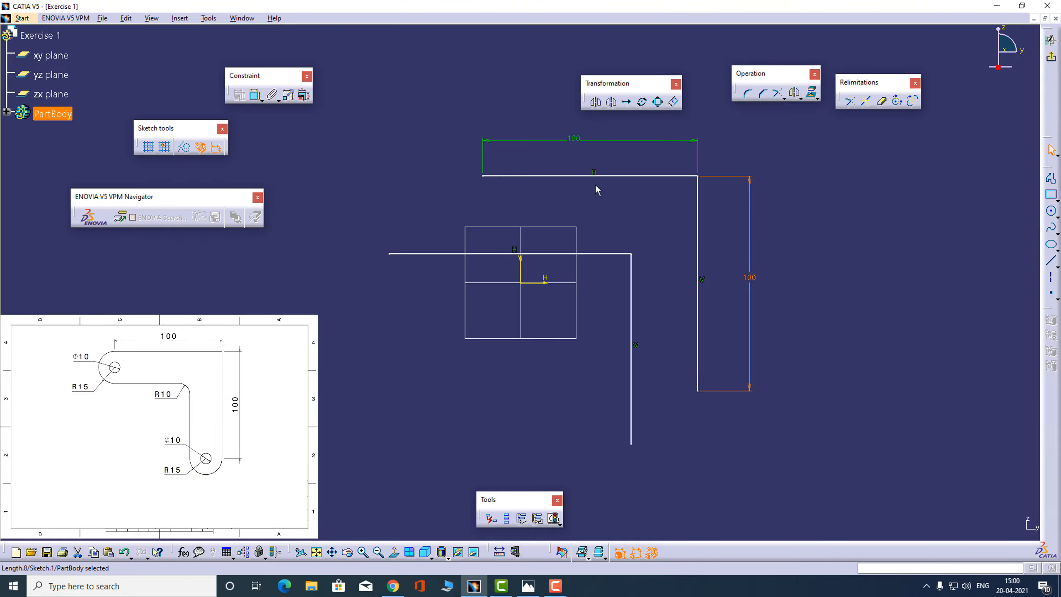
left_click(255, 96)
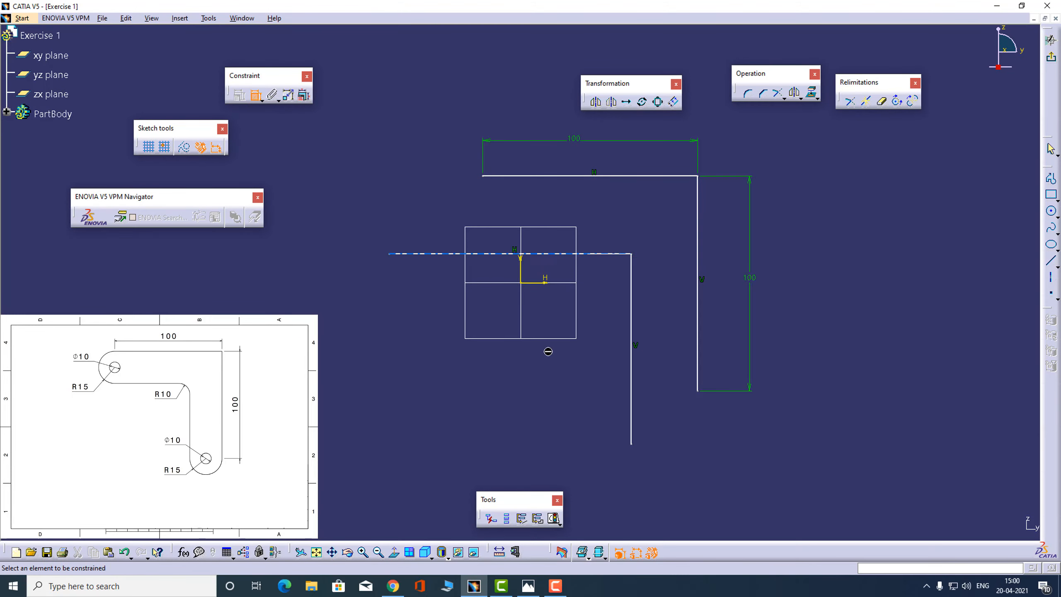
left_click(638, 369)
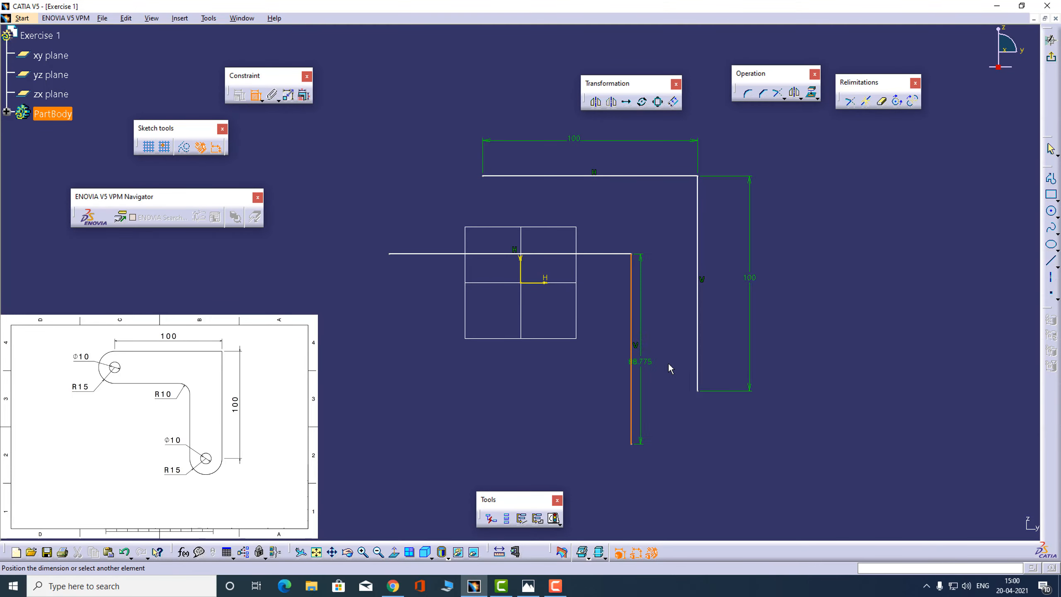
left_click(698, 352)
left_click(579, 399)
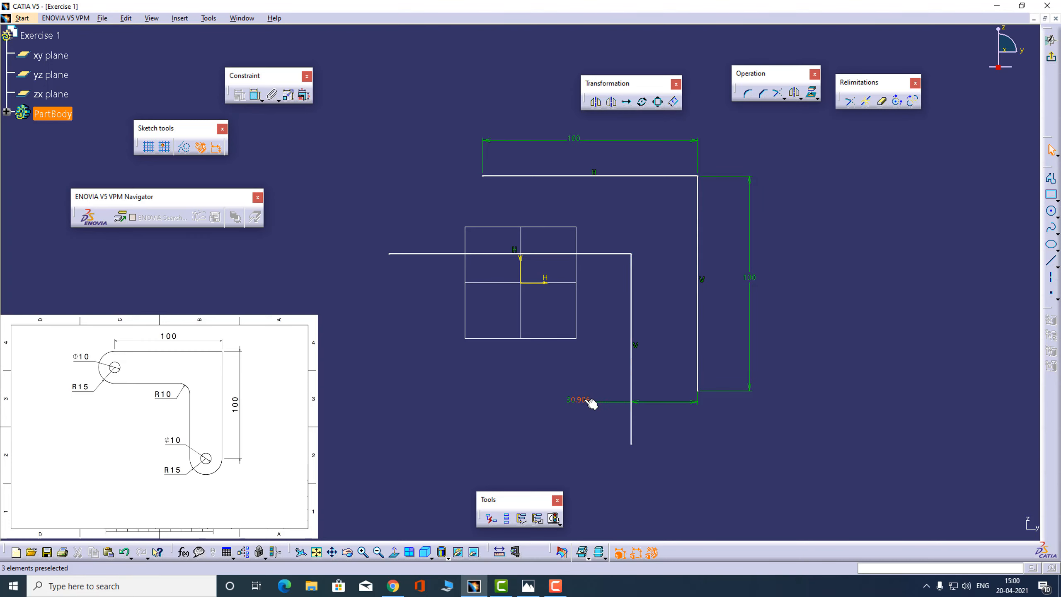
double_click(591, 403)
type("30")
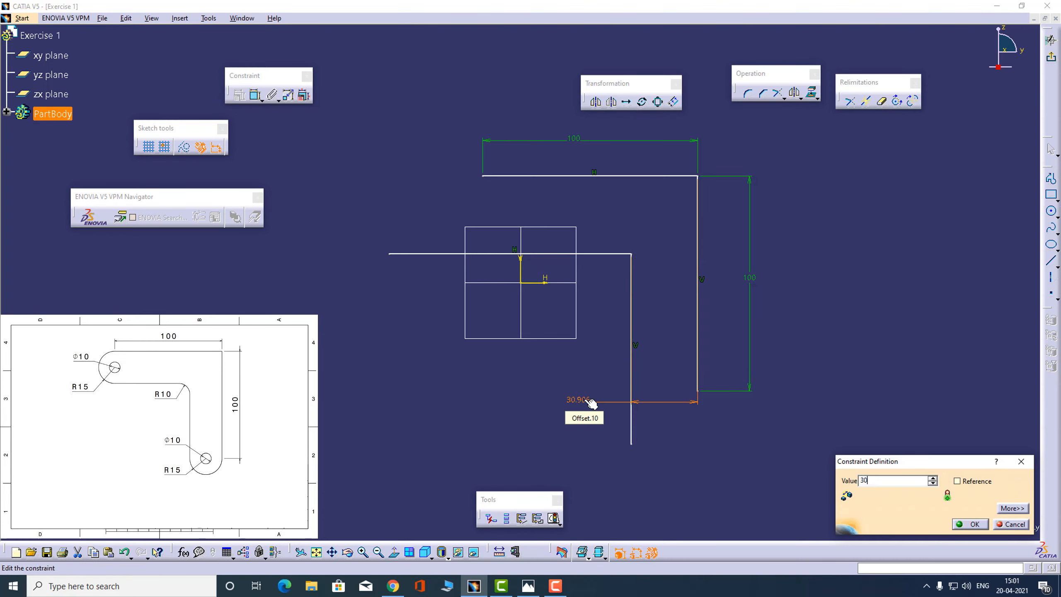
key("Return")
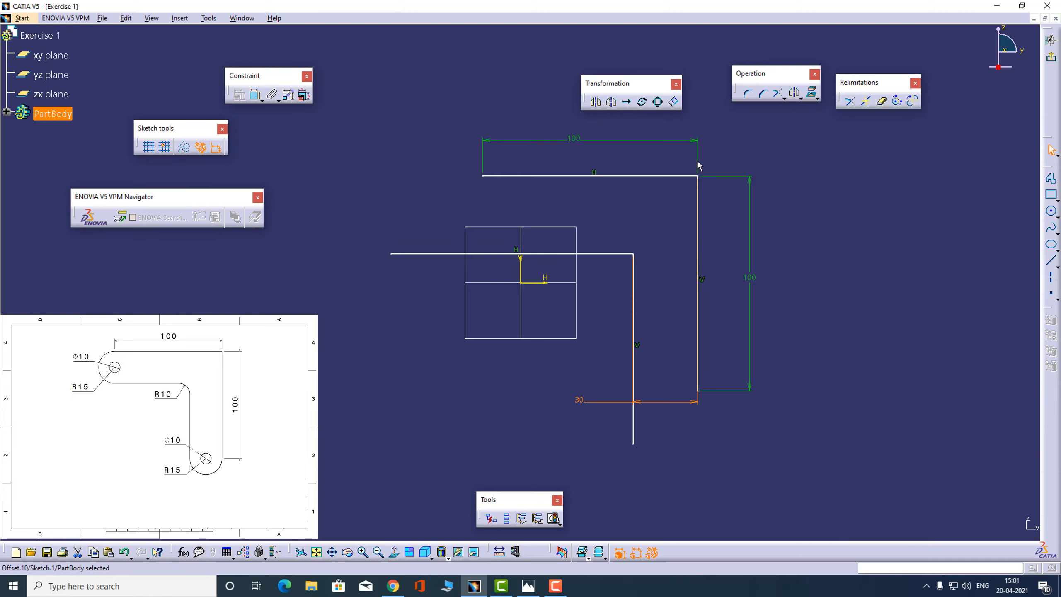
Dimension the distance between the inner and outer horizontal lines and set it to 30 mm
left_click(255, 96)
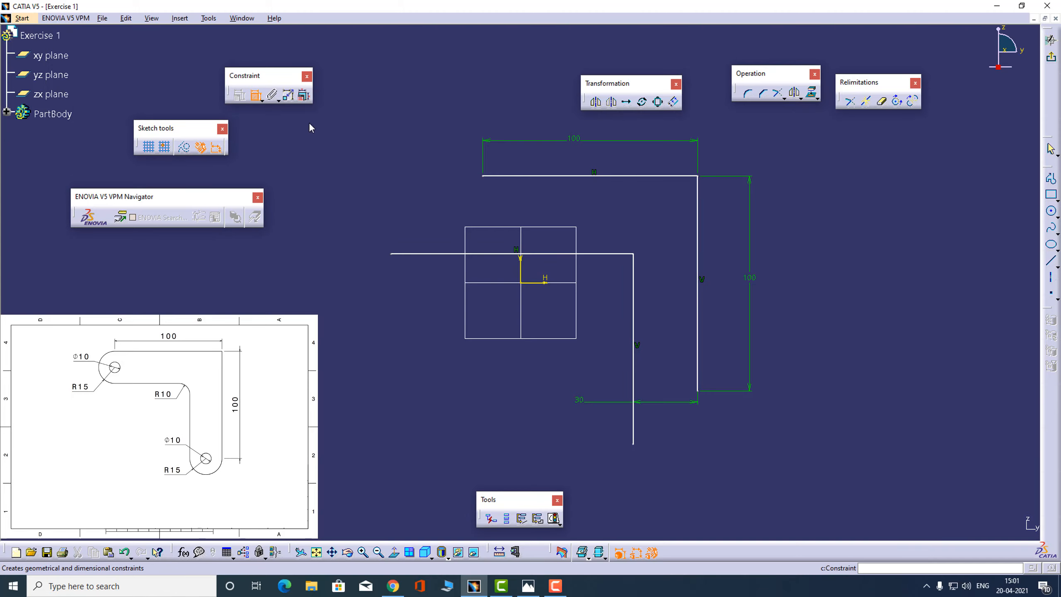
left_click(544, 253)
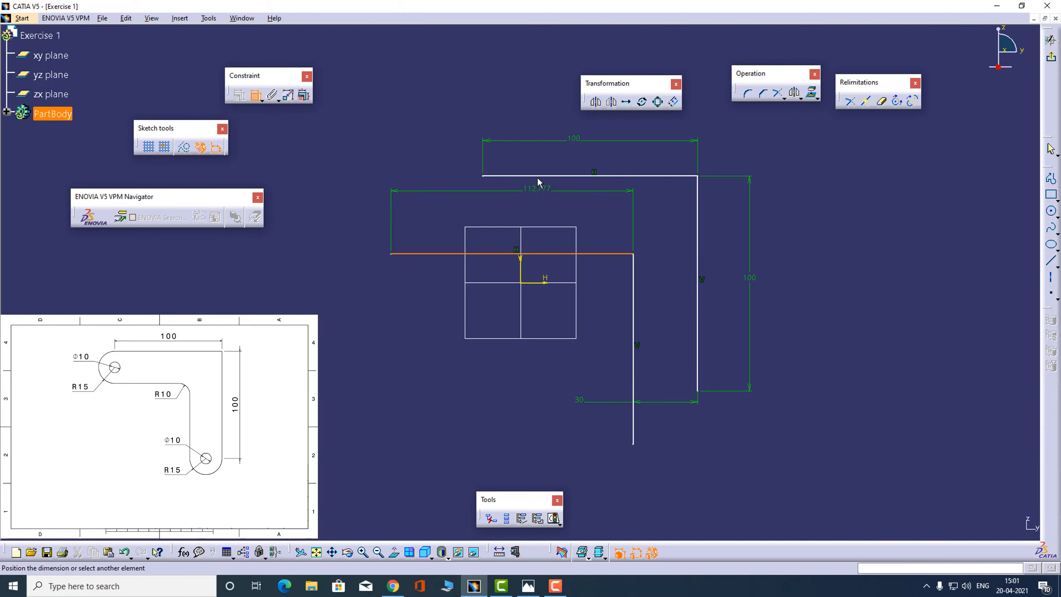
left_click(541, 176)
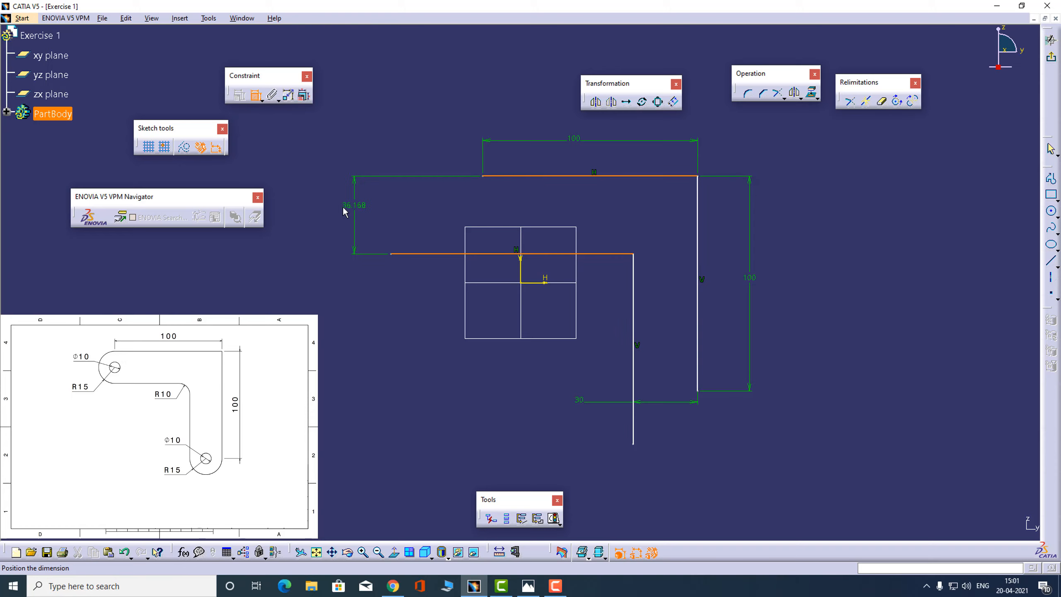
left_click(336, 208)
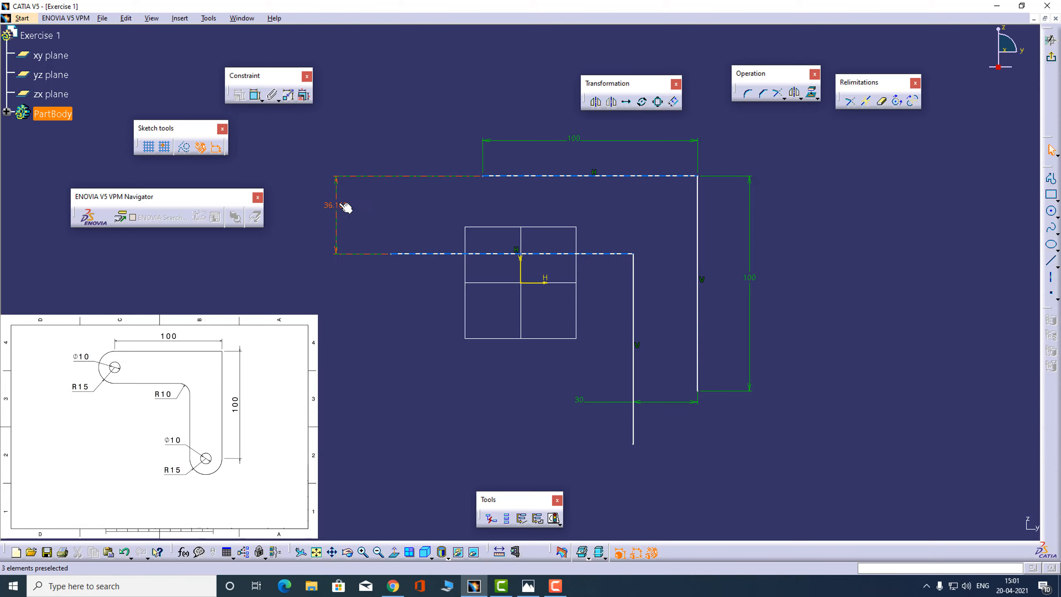
double_click(345, 207)
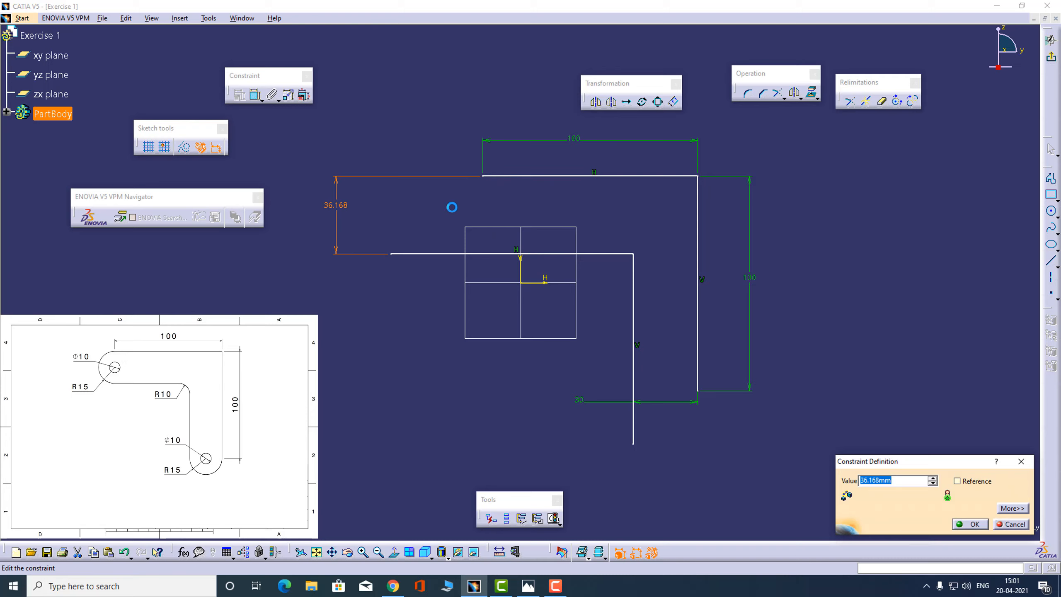
type("30")
key("Return")
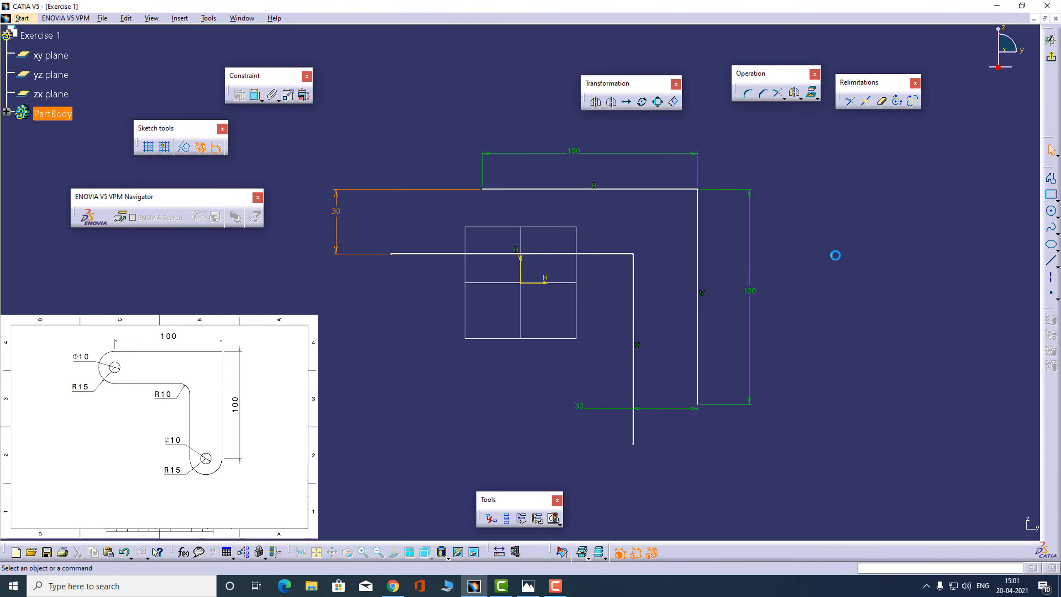
left_click(835, 254)
Check the reference drawing and draw a downward-bulging three-point arc joining the lower ends of the two vertical lines
key("alt+Tab")
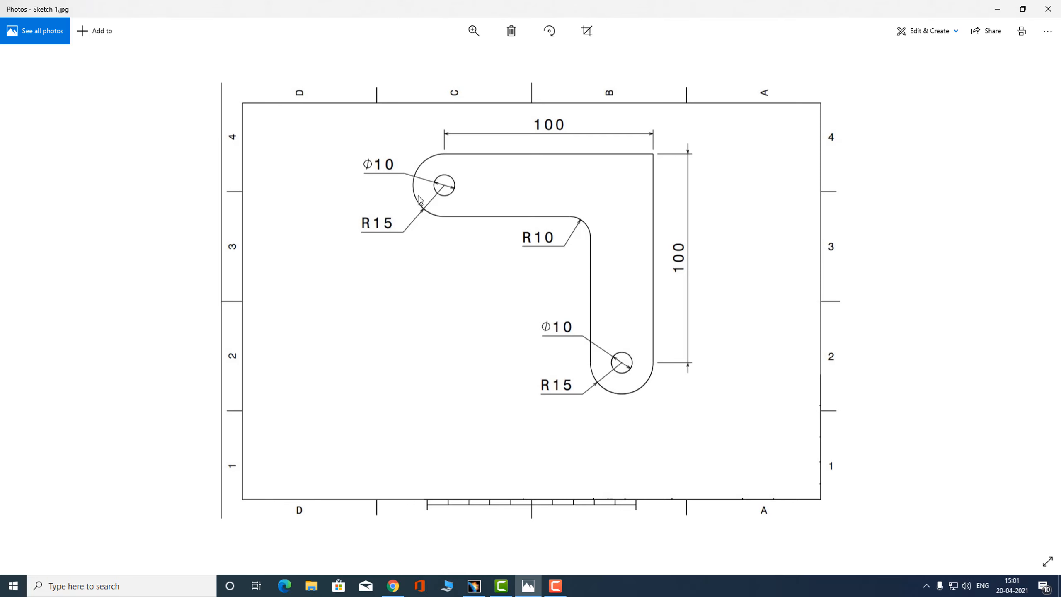
key("alt+Tab")
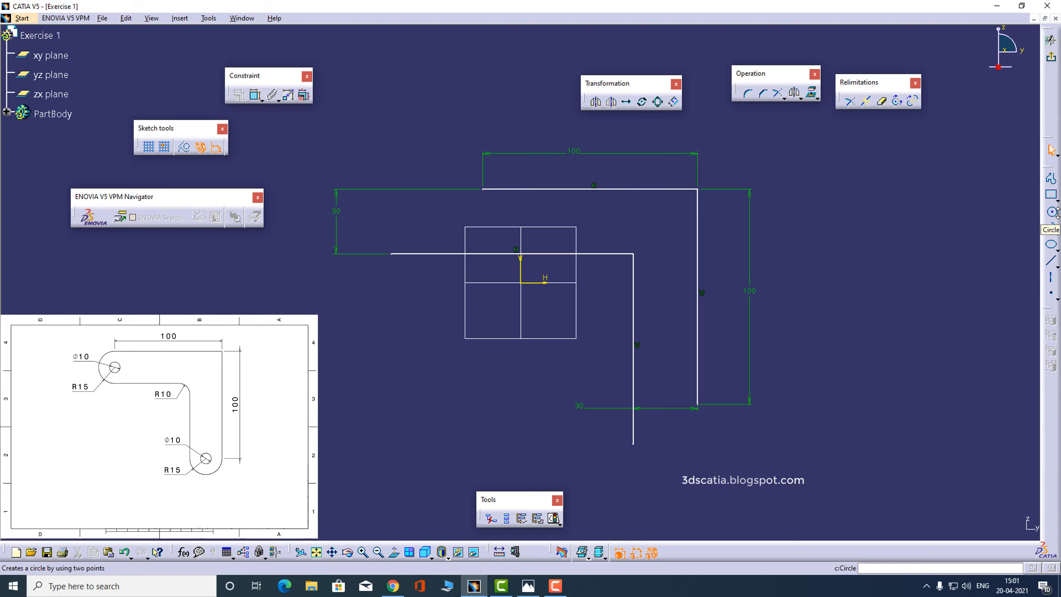
left_click(1058, 214)
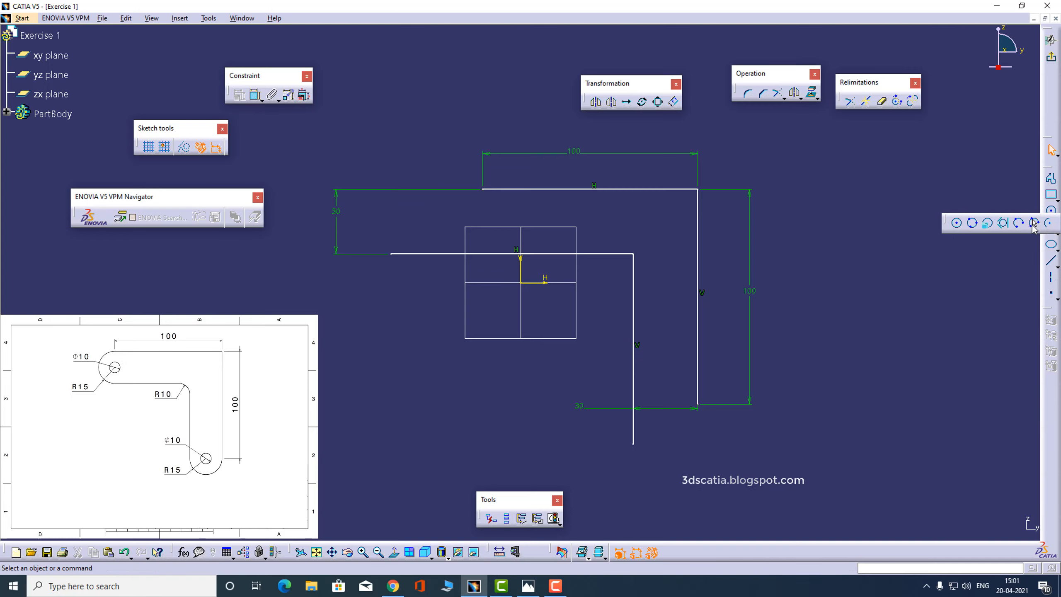
left_click(1034, 224)
left_click(633, 443)
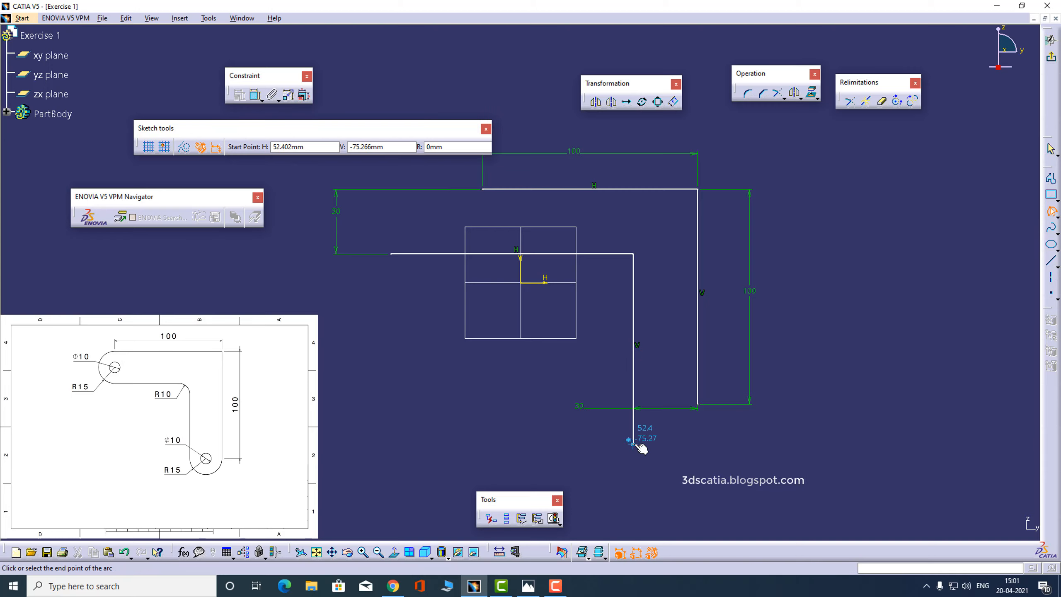
left_click(697, 407)
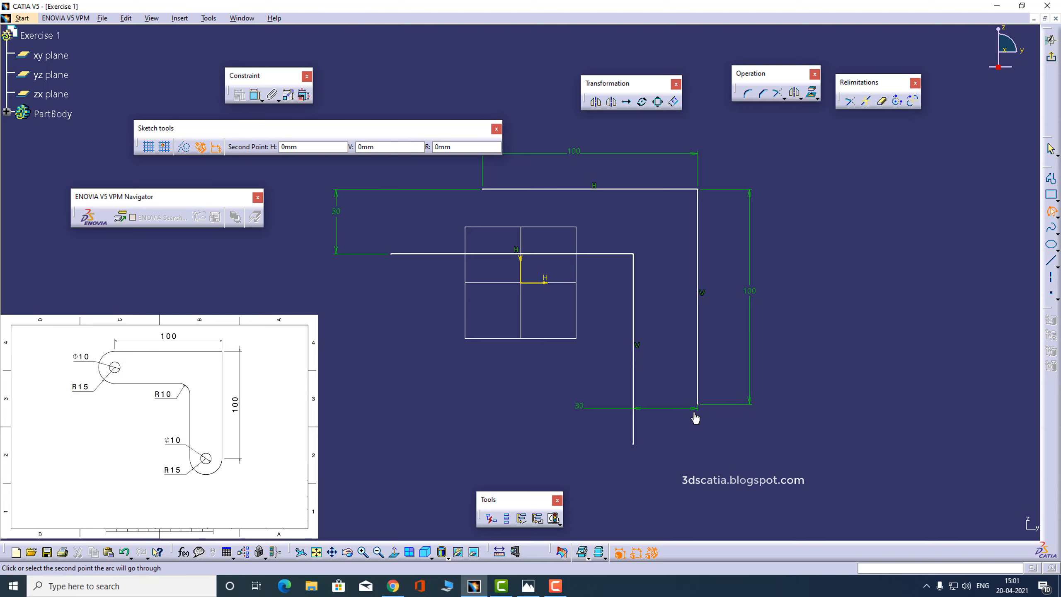
left_click(689, 481)
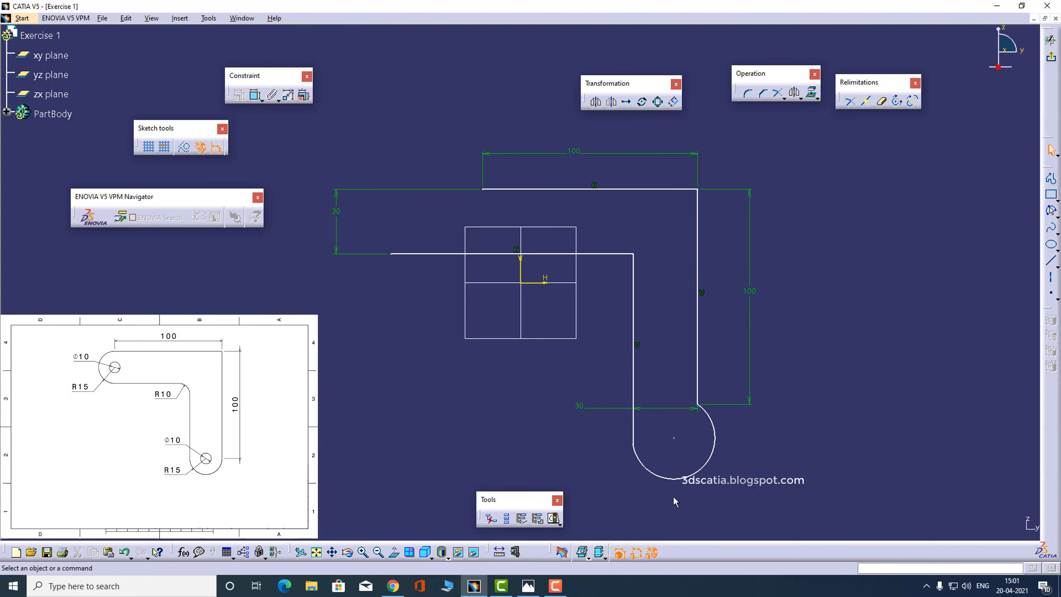
Check the reference drawing and add a tangency constraint between the lower arc and the outer vertical line
key("alt+Tab")
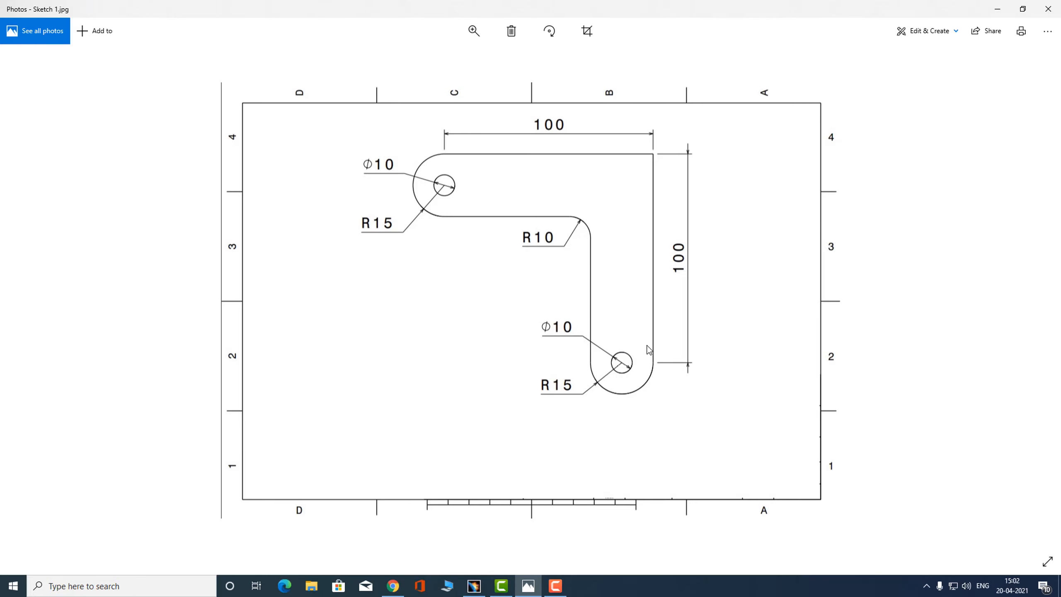
key("alt+Tab")
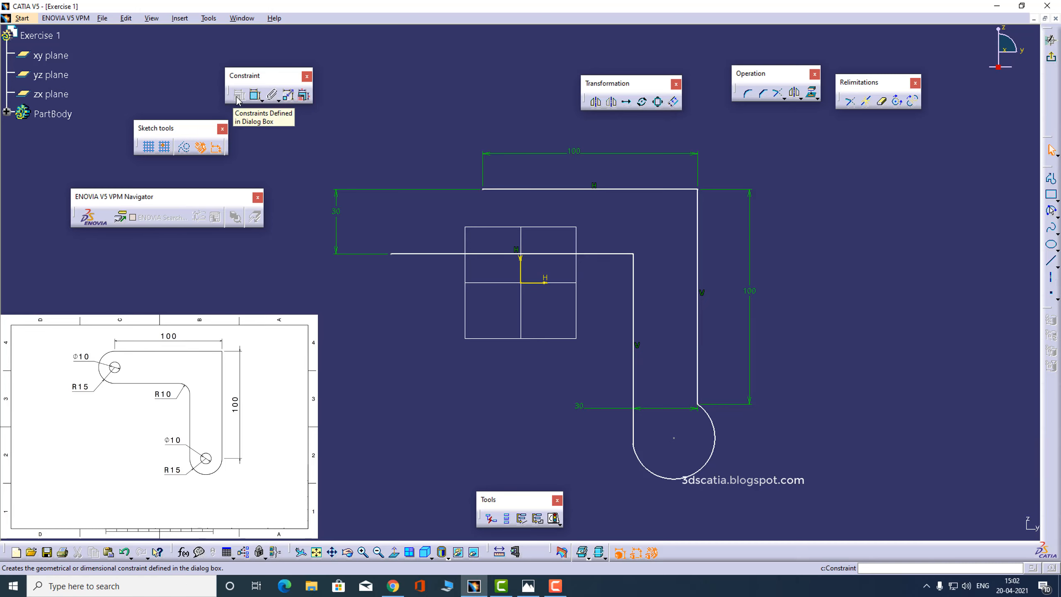
left_click(714, 430)
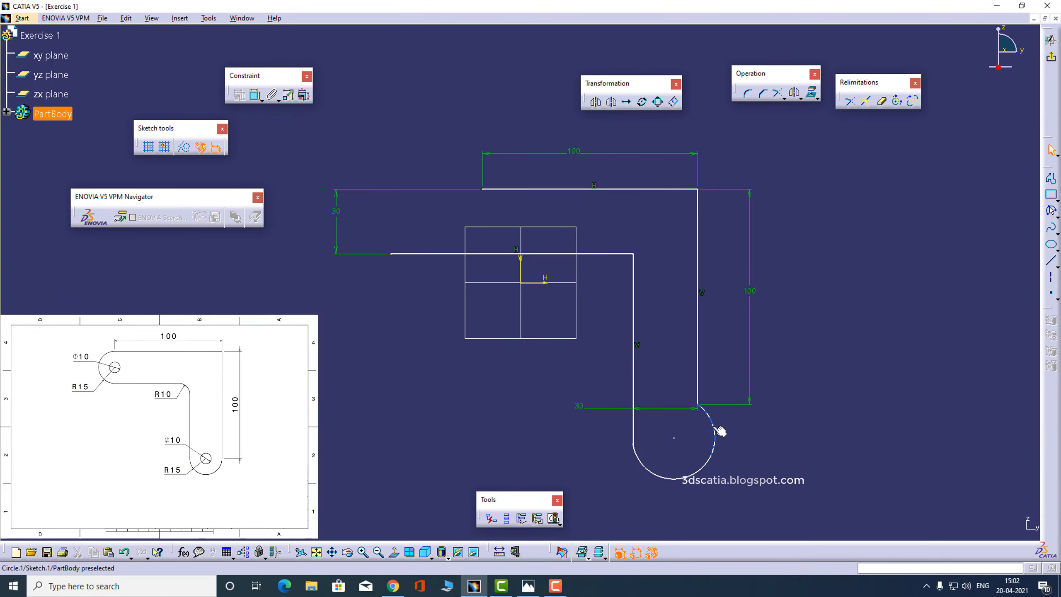
left_click(697, 385, "ctrl")
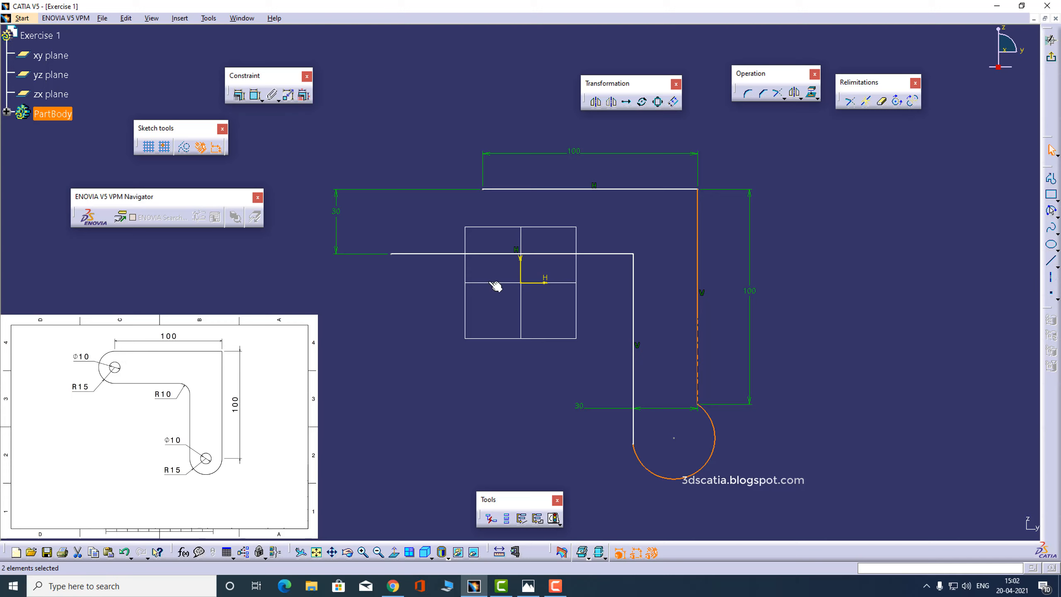
left_click(241, 96)
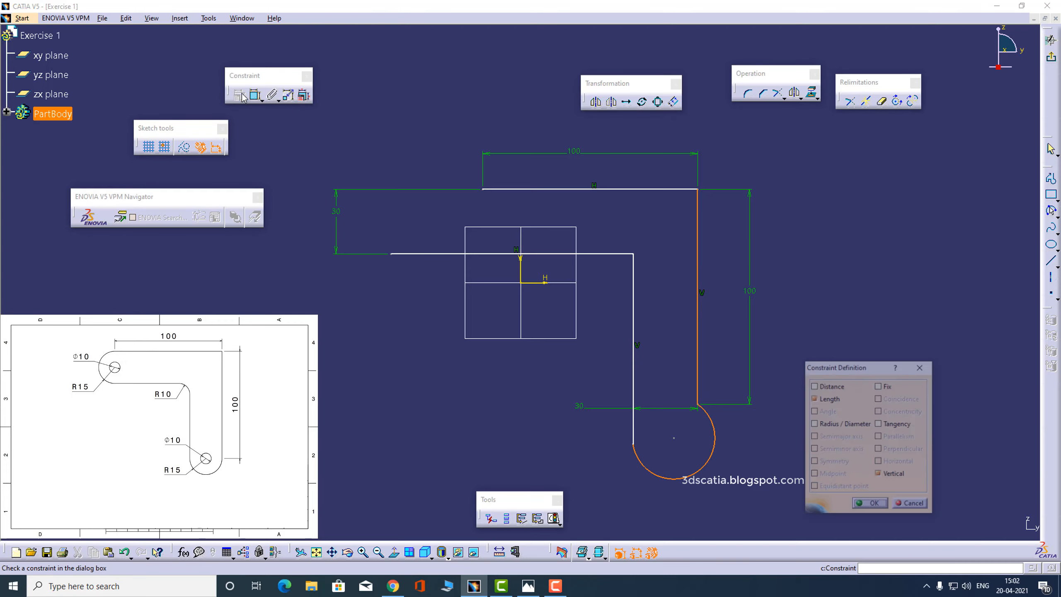
left_click(895, 425)
left_click(869, 504)
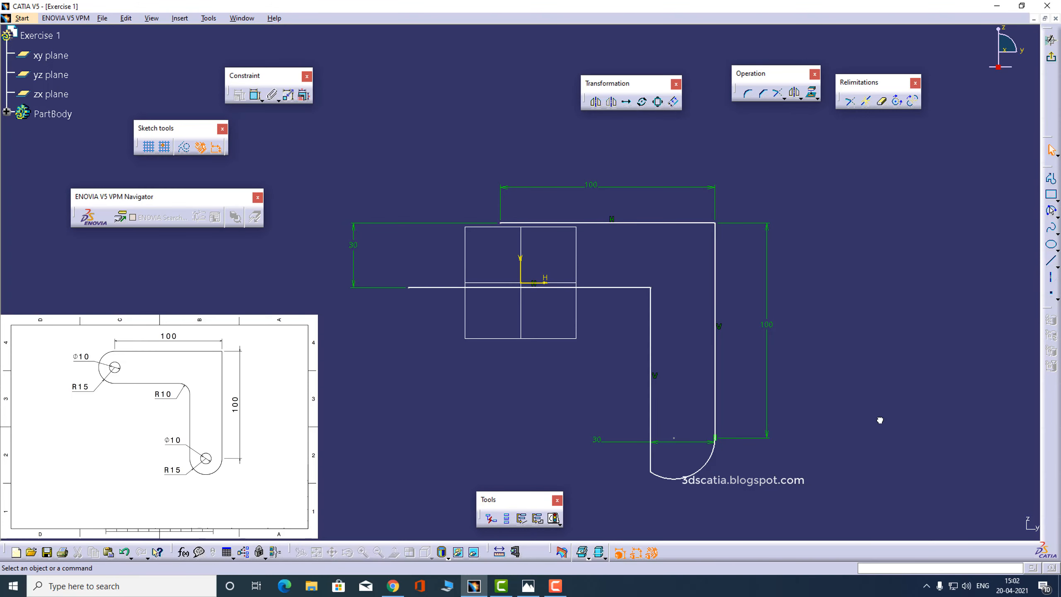
Add a tangency constraint between the lower arc and the inner vertical line
left_click(706, 464)
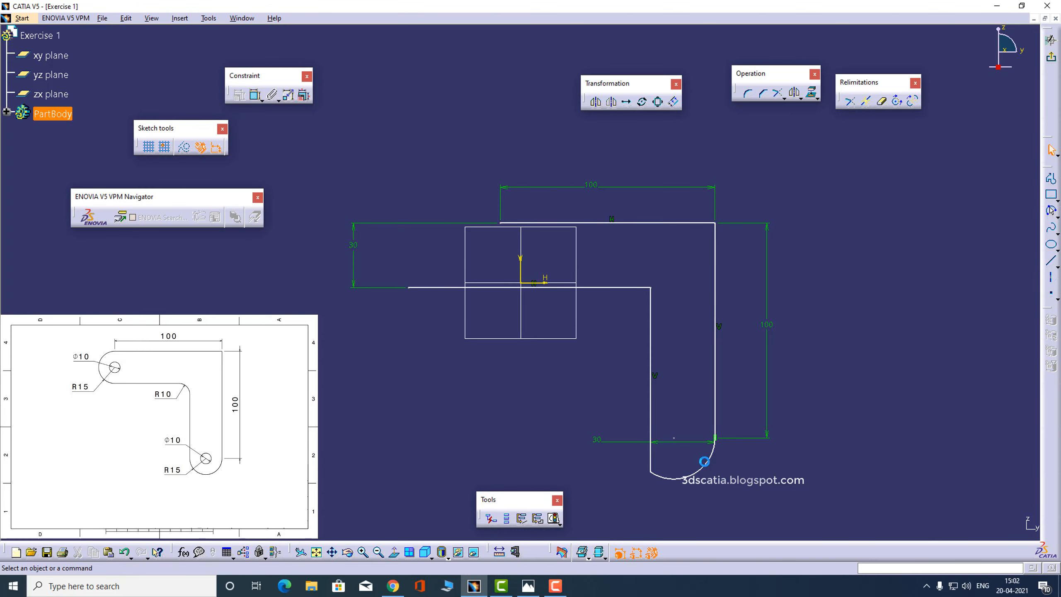
left_click(654, 413, "ctrl")
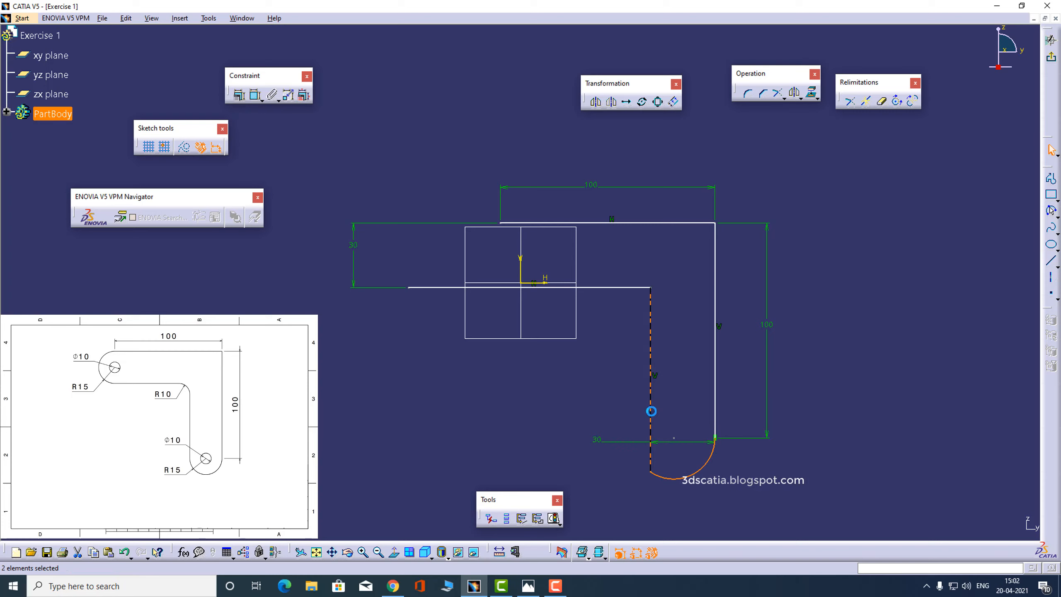
left_click(238, 95)
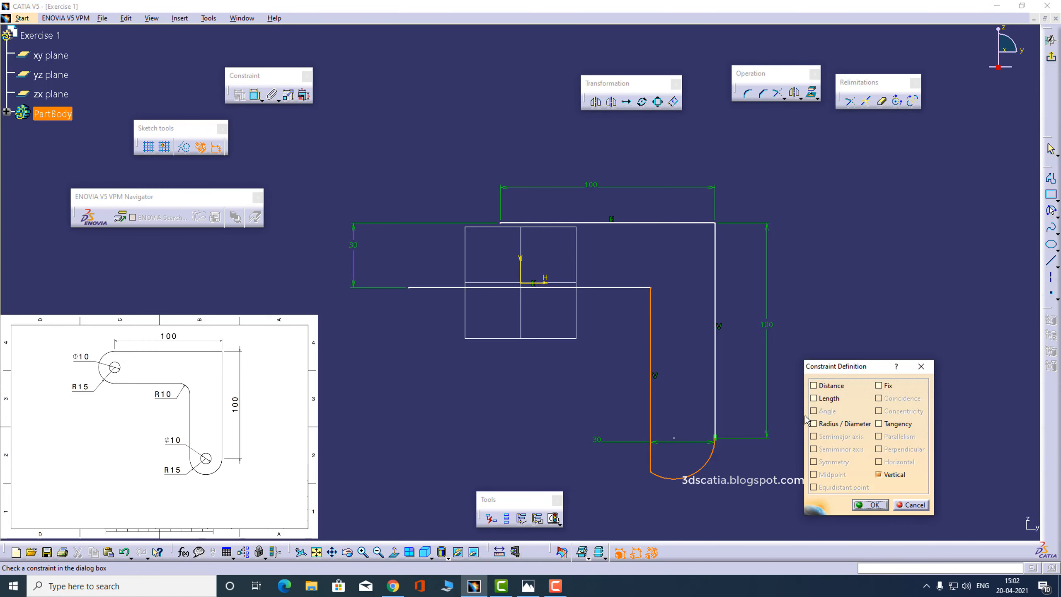
left_click(878, 424)
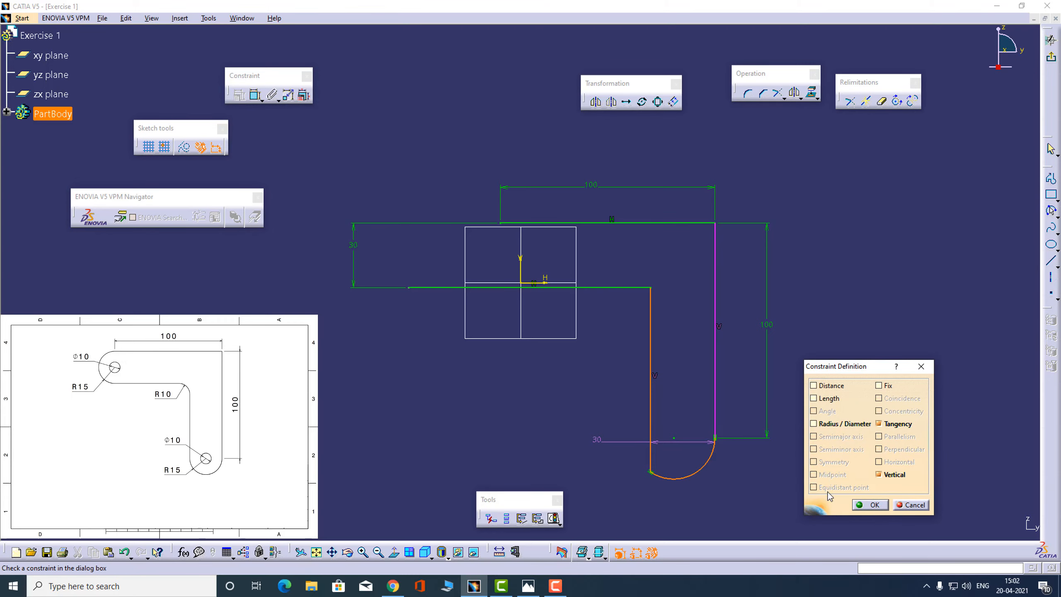
left_click(870, 505)
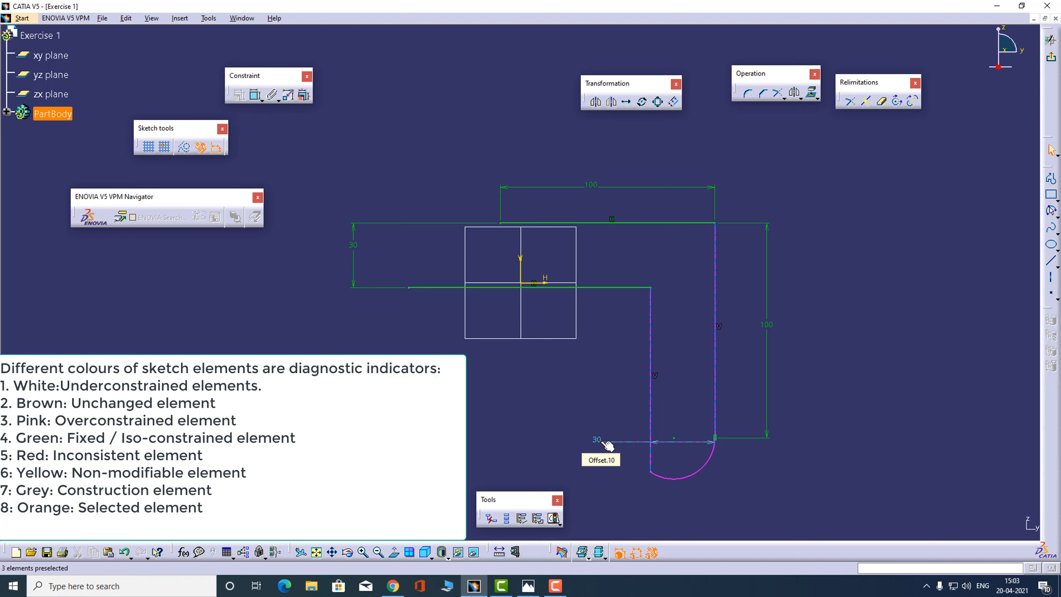
Try to delete the 30 mm distance dimension between the two vertical lines, and undo the deletion
left_click(621, 442)
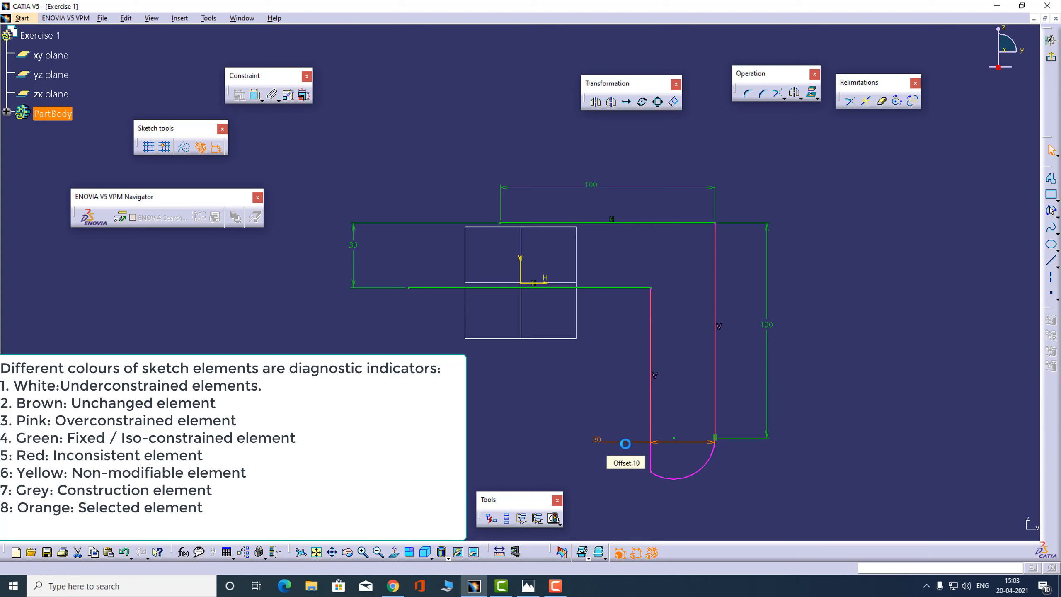
key("Delete")
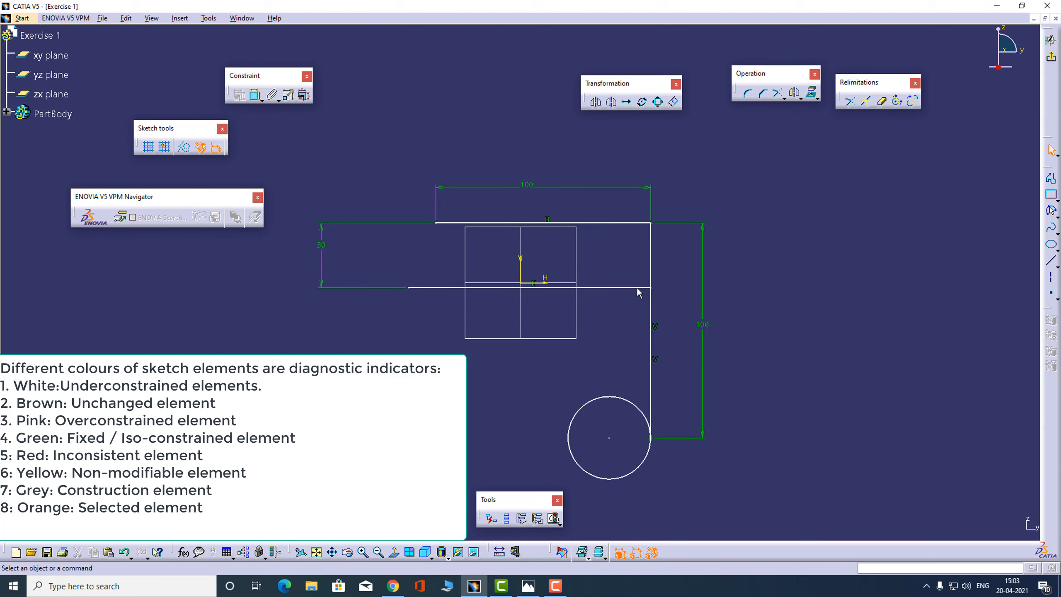
mouse_move(650, 307)
left_mouse_down()
mouse_move(599, 307)
mouse_move(640, 309)
left_mouse_up()
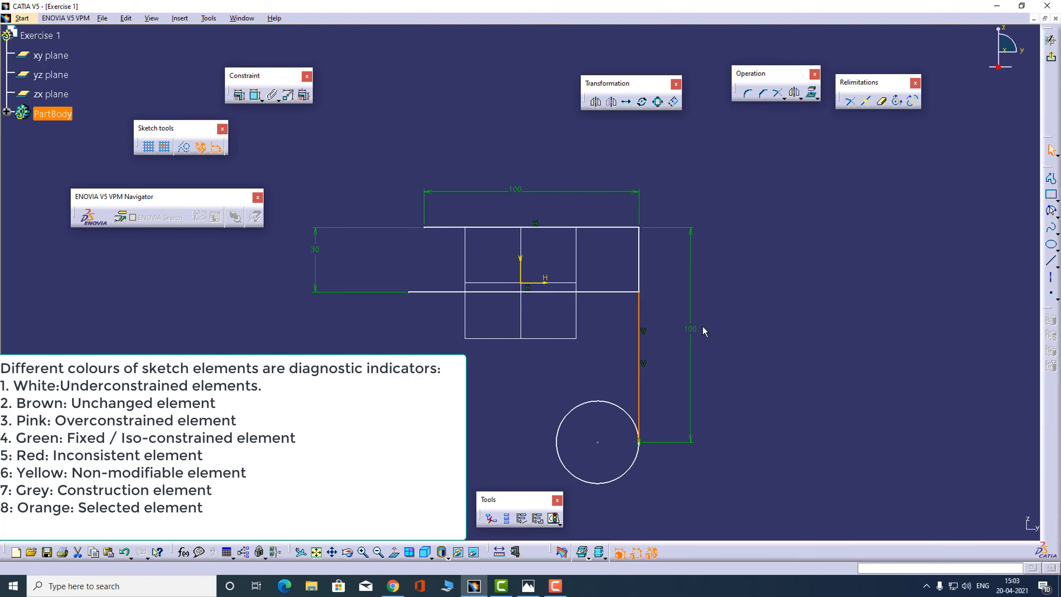
key("ctrl+z")
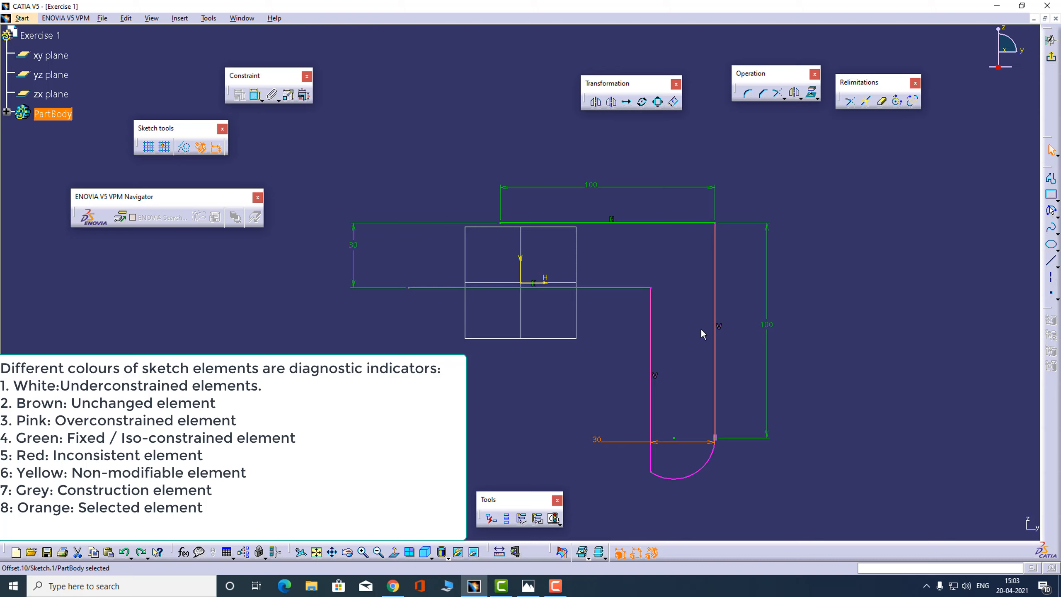
left_click(700, 328)
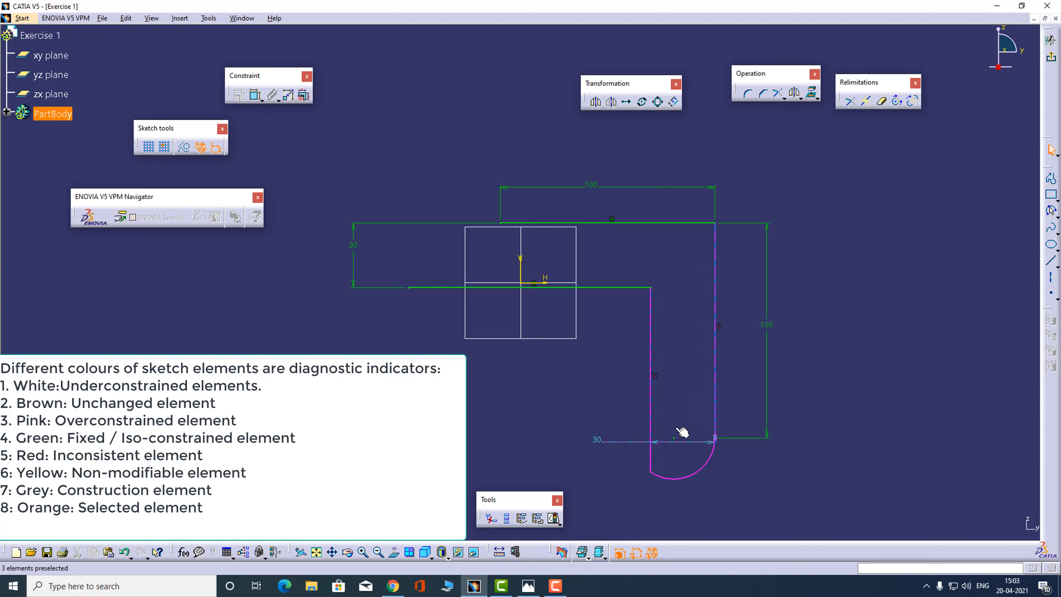
Delete the lower arc and the 30 mm distance dimension between the two vertical lines
left_click(706, 468)
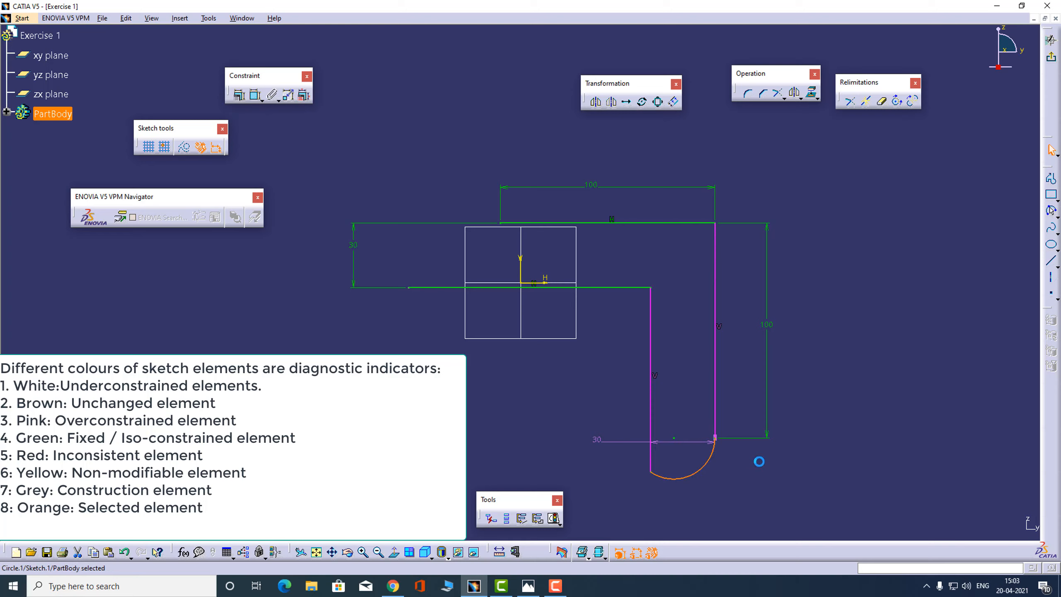
key("Delete")
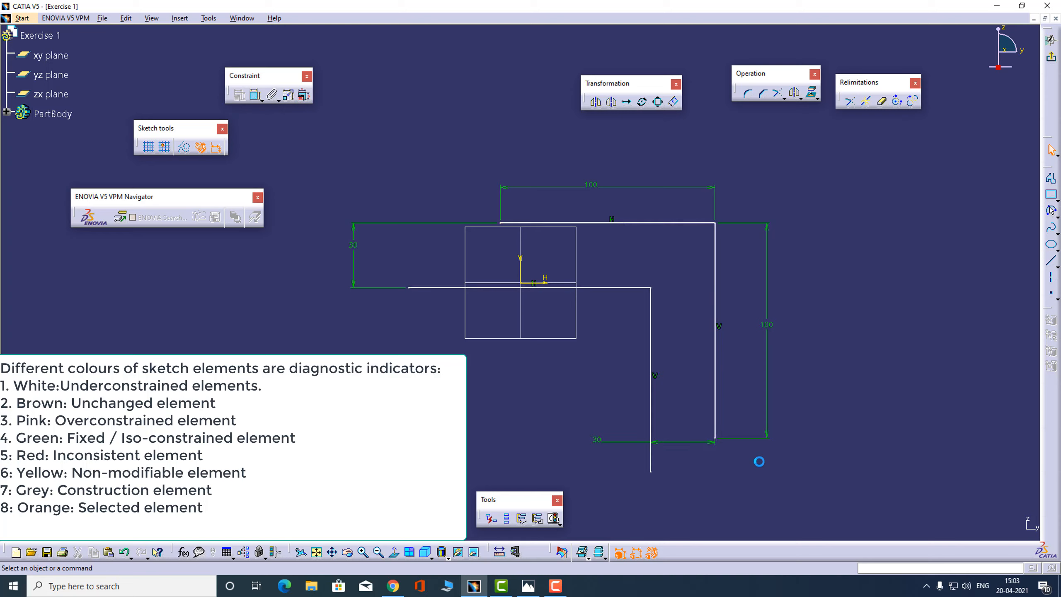
left_click(700, 446)
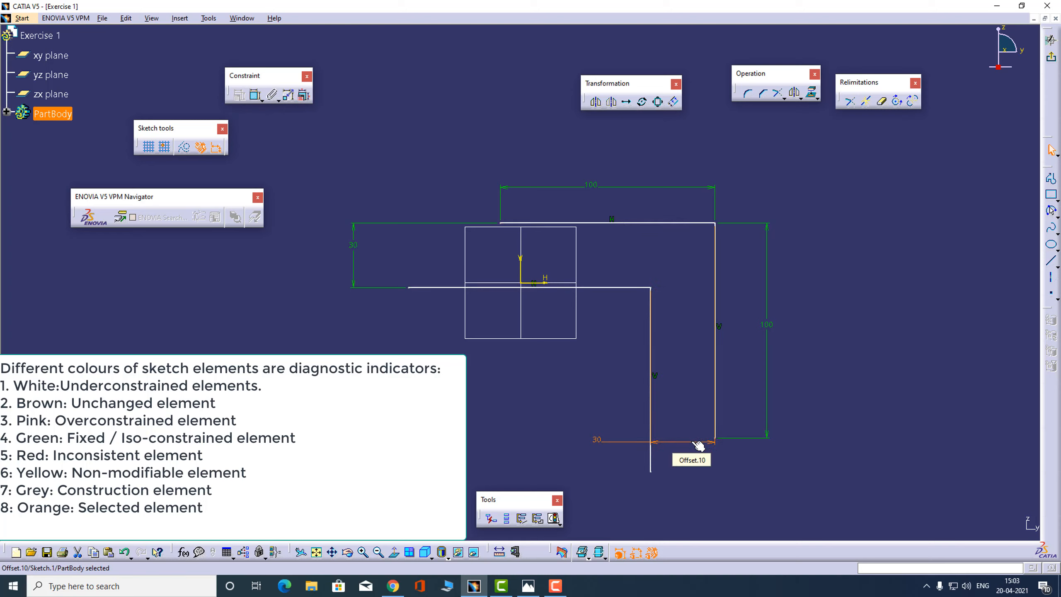
key("Delete")
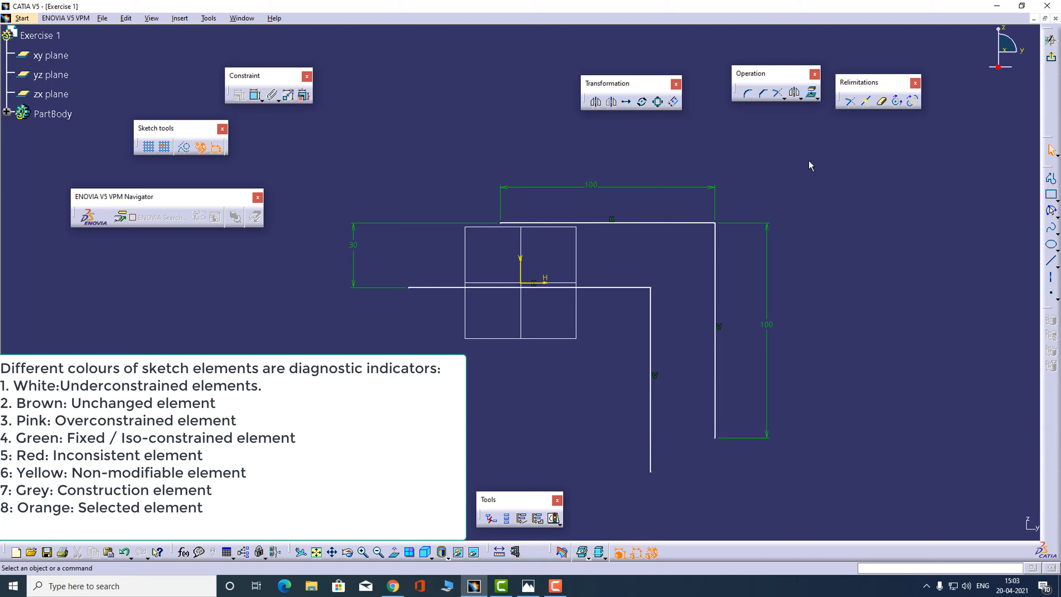
Draw a downward-bulging three-point arc from the inner vertical line's lower end to the outer vertical line's lower end
left_click(1053, 212)
left_click(650, 471)
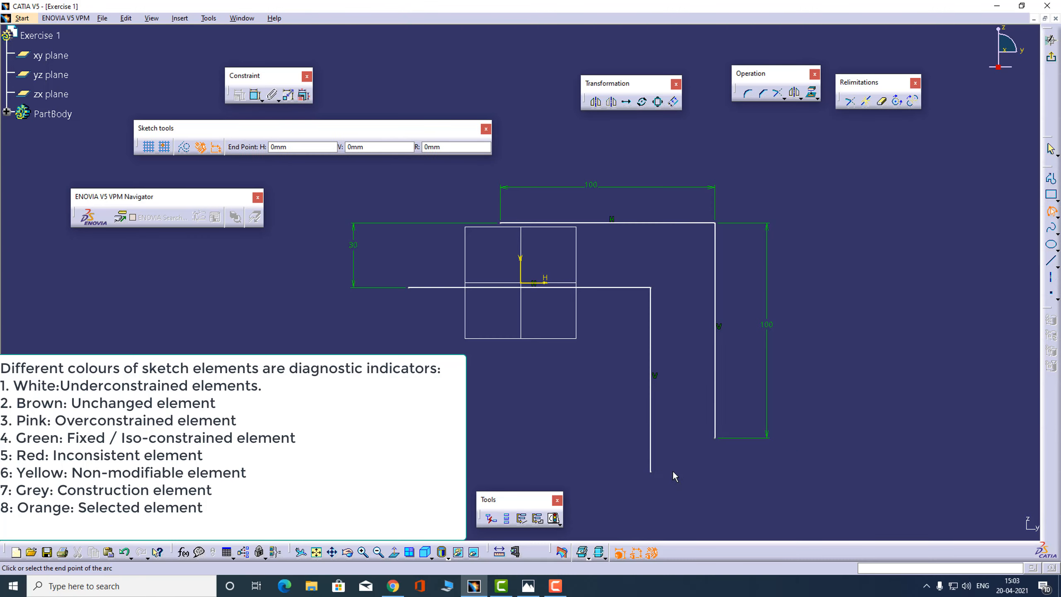
left_click(714, 437)
left_click(715, 481)
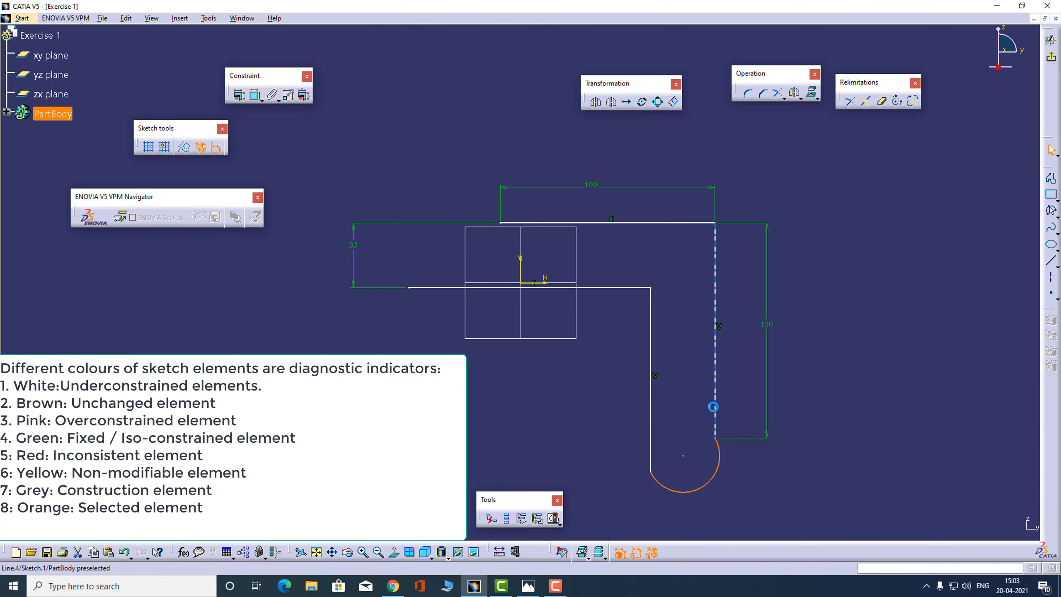
Add a tangency constraint between the new lower arc and the outer vertical line
left_click(713, 405, "ctrl")
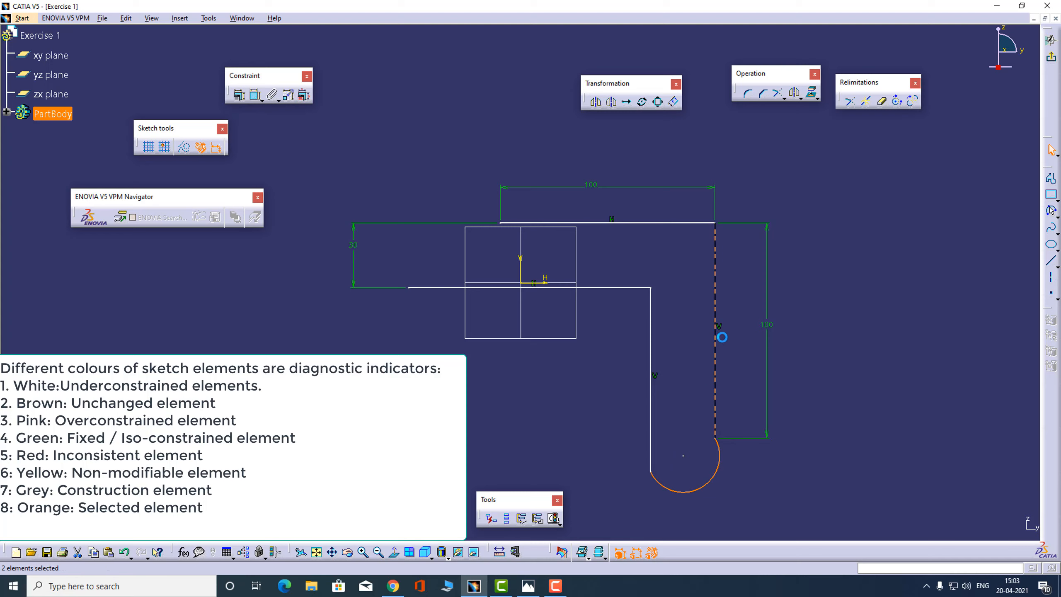
left_click(239, 94)
left_click(878, 423)
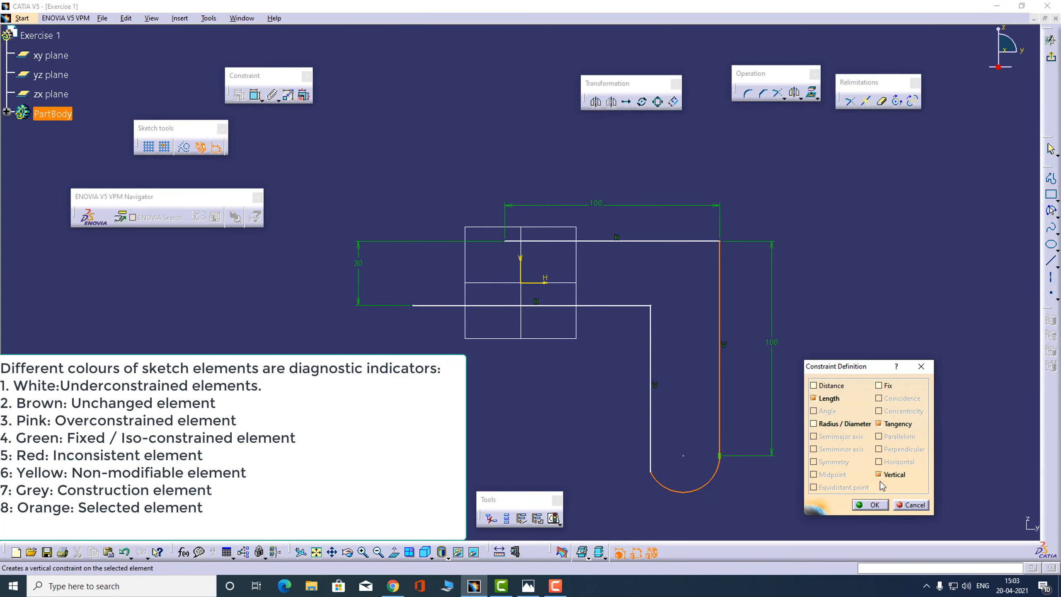
left_click(873, 505)
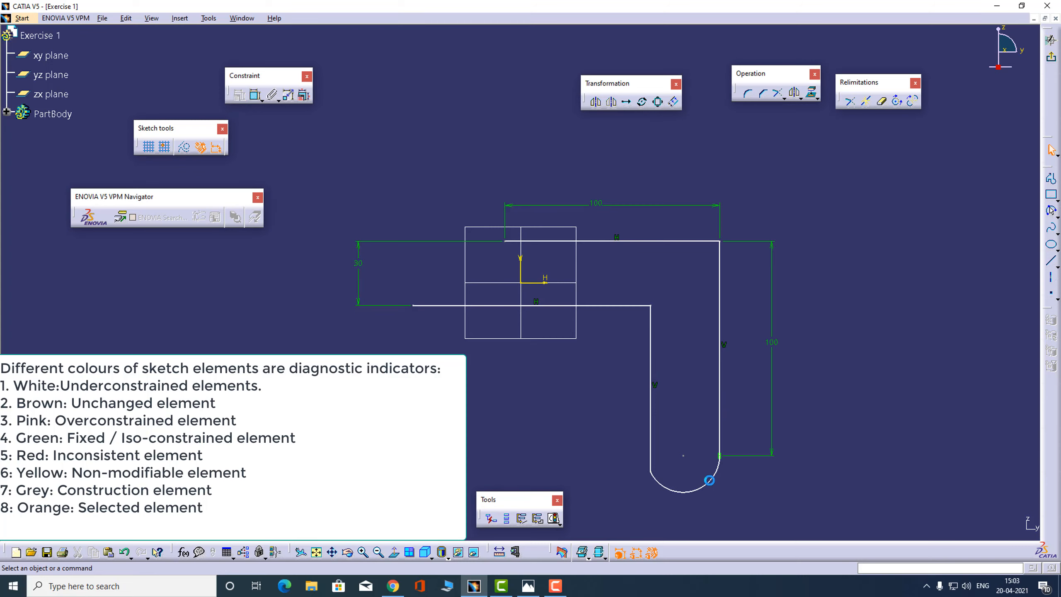
Try to make the lower arc tangent to the inner vertical line, and undo the constraint
left_click(709, 481)
left_click(656, 453, "ctrl")
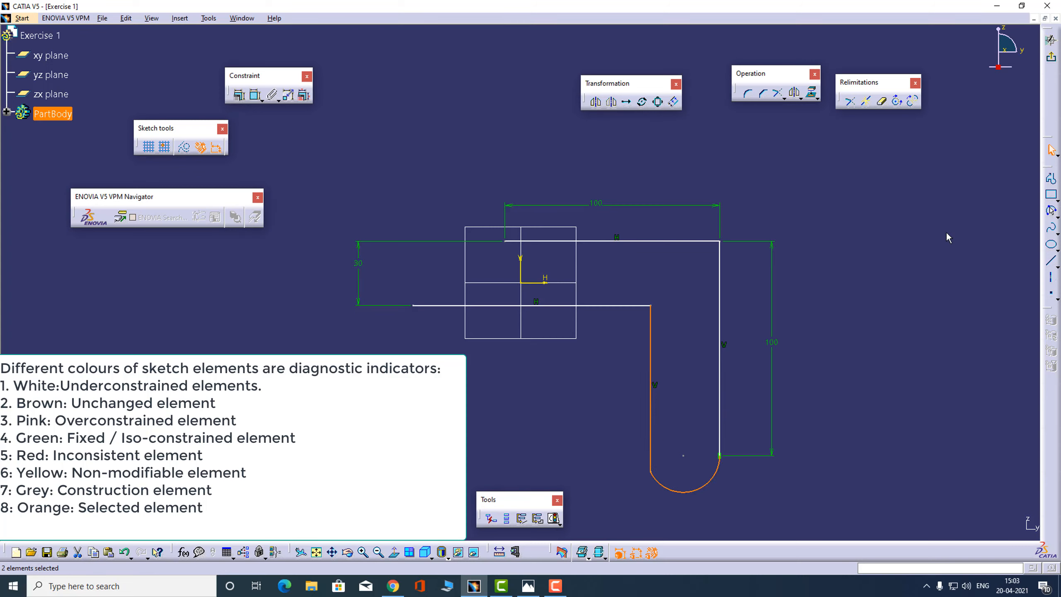
left_click(235, 97)
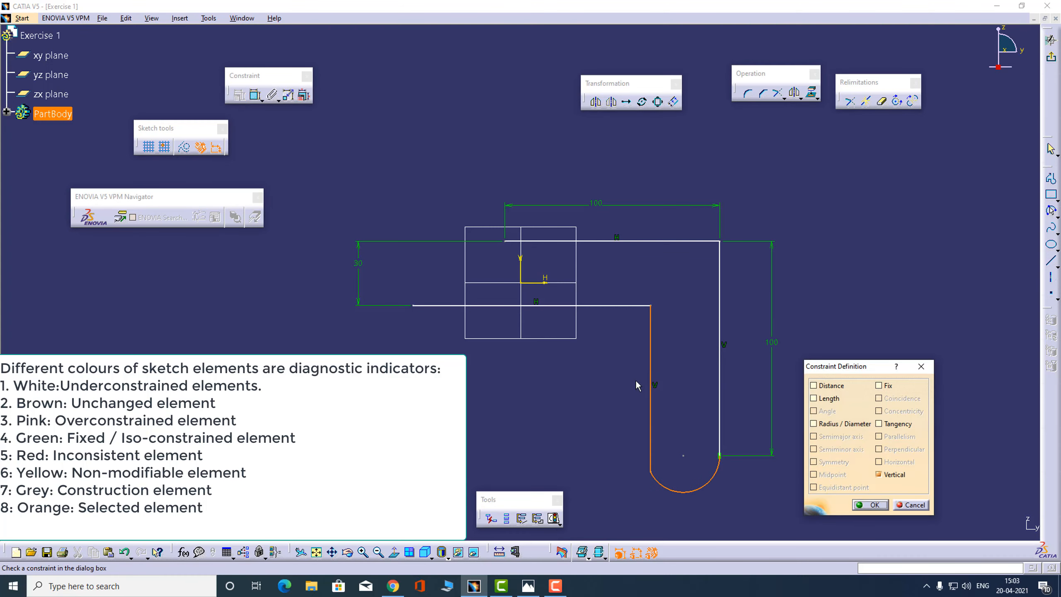
left_click(879, 424)
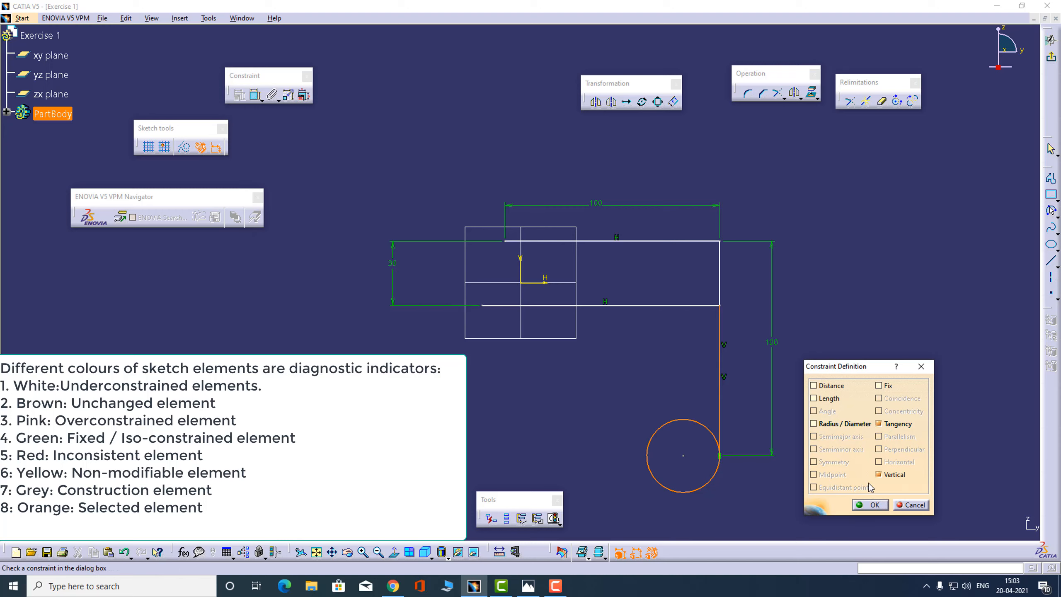
left_click(869, 504)
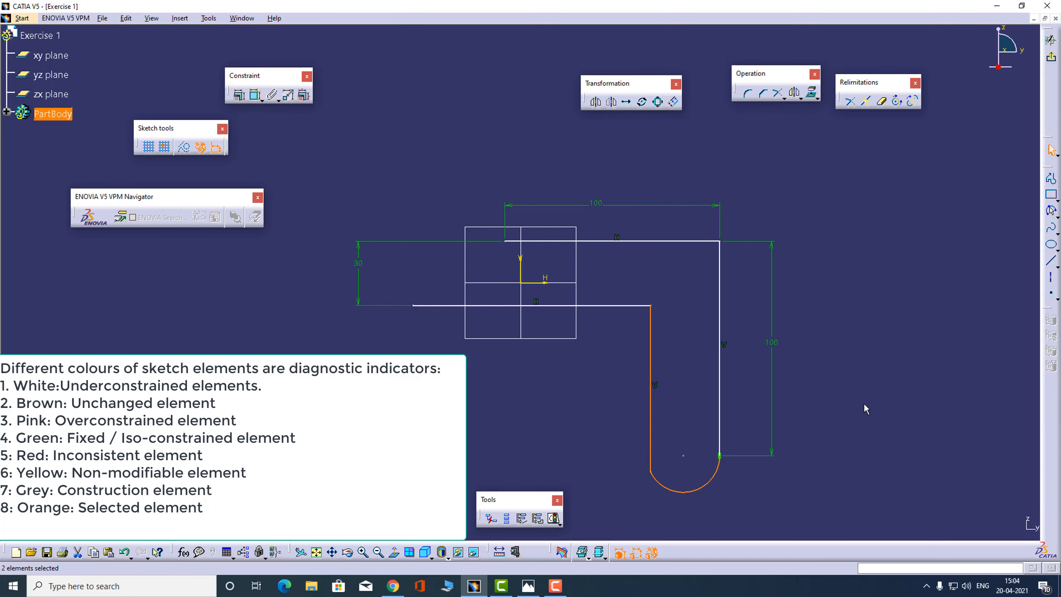
left_click(864, 406)
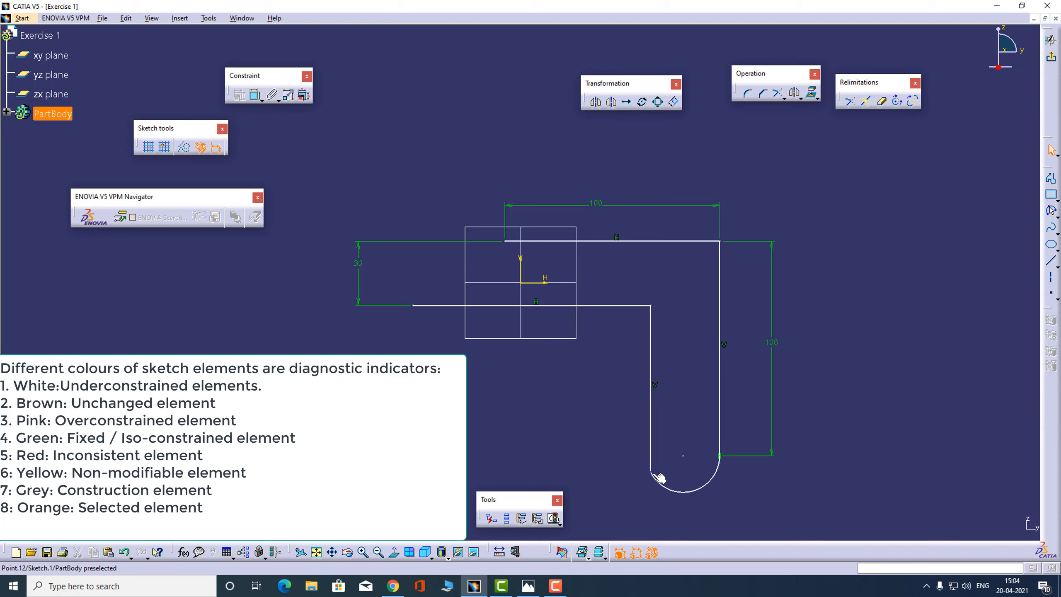
Move the lower arc's inner endpoint upward and constrain the arc tangent to the inner vertical line
left_click_drag(657, 471, 649, 416)
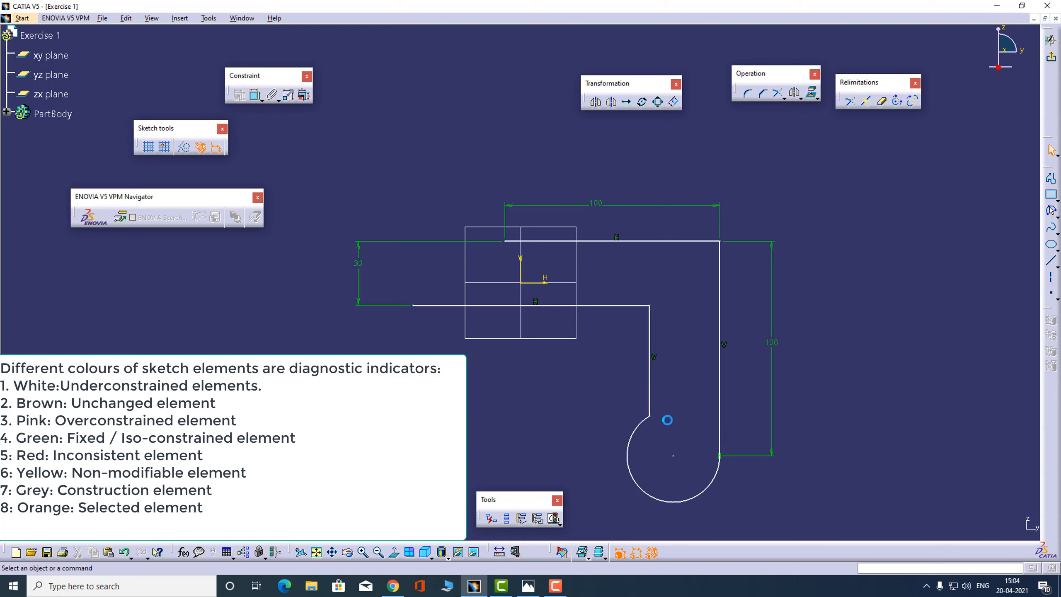
left_click(631, 437)
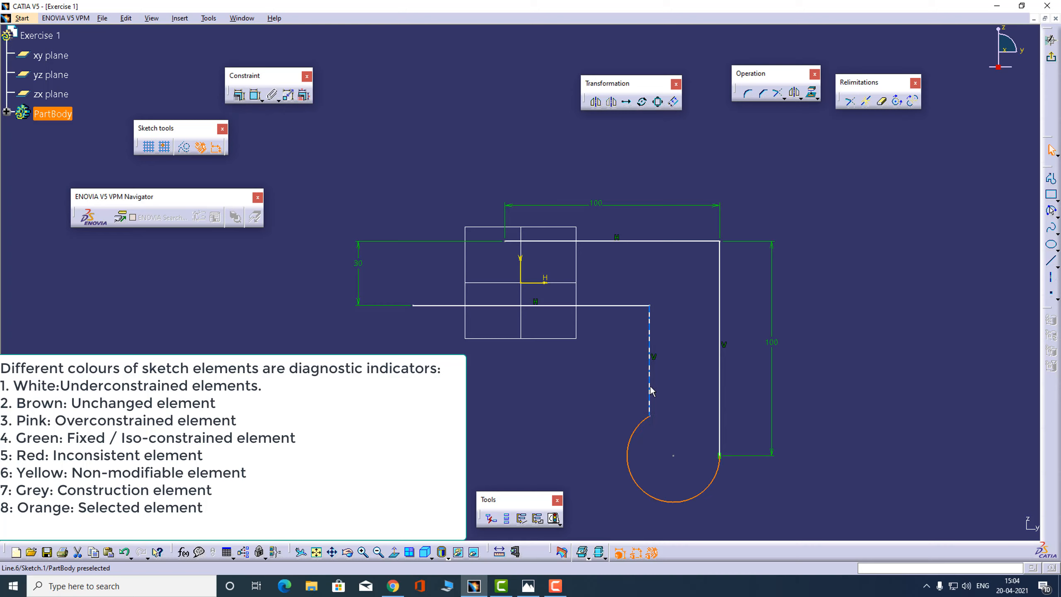
left_click(653, 389, "ctrl")
left_click(239, 95)
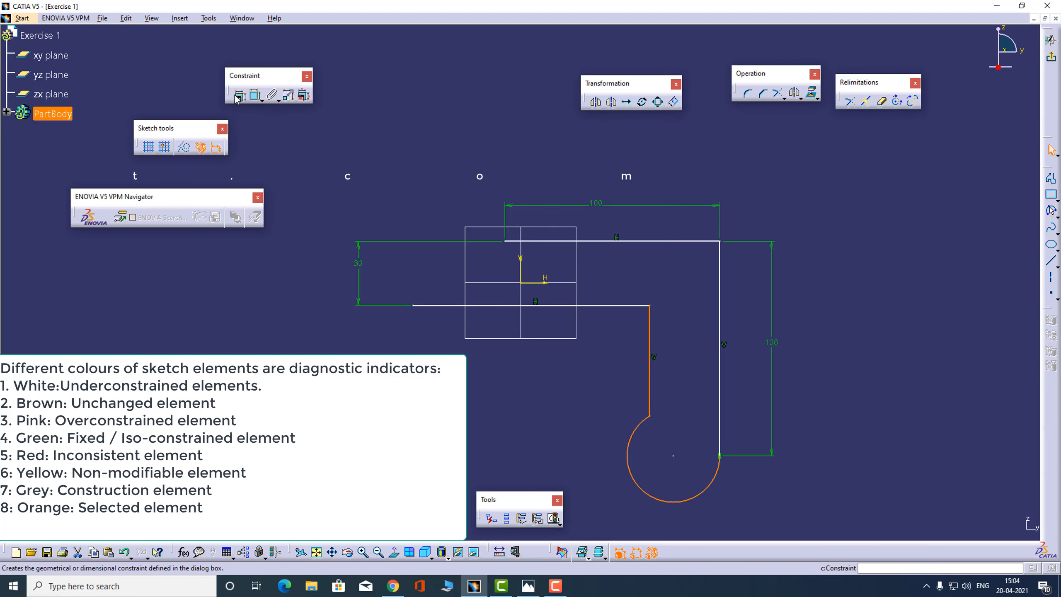
left_click(896, 429)
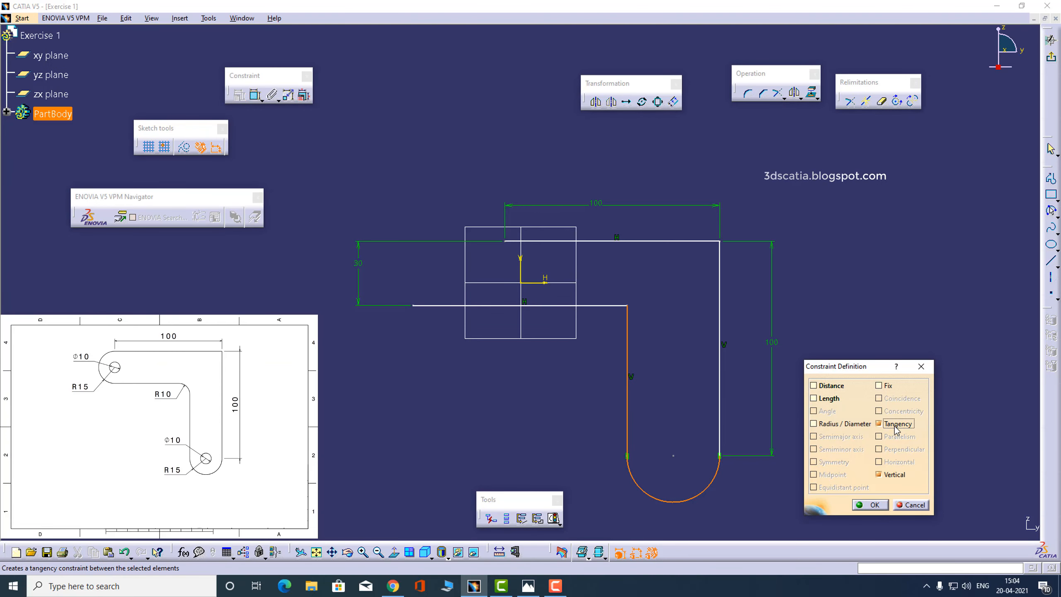
left_click(870, 504)
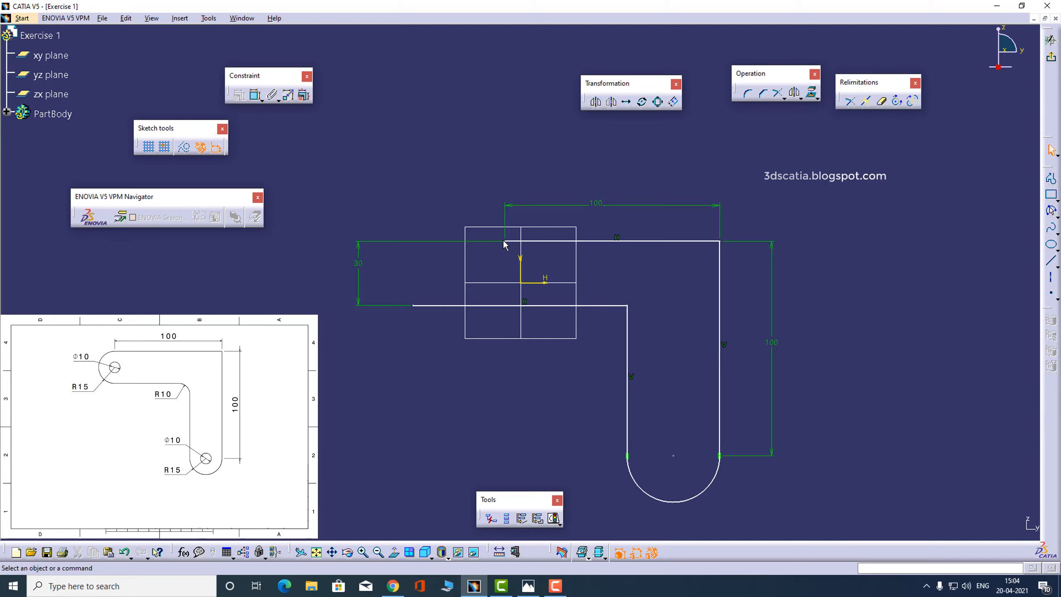
Shift the outer profile closer to the inner lines and join the horizontal lines' left ends with a left-bulging three-point arc
left_click_drag(504, 242, 457, 220)
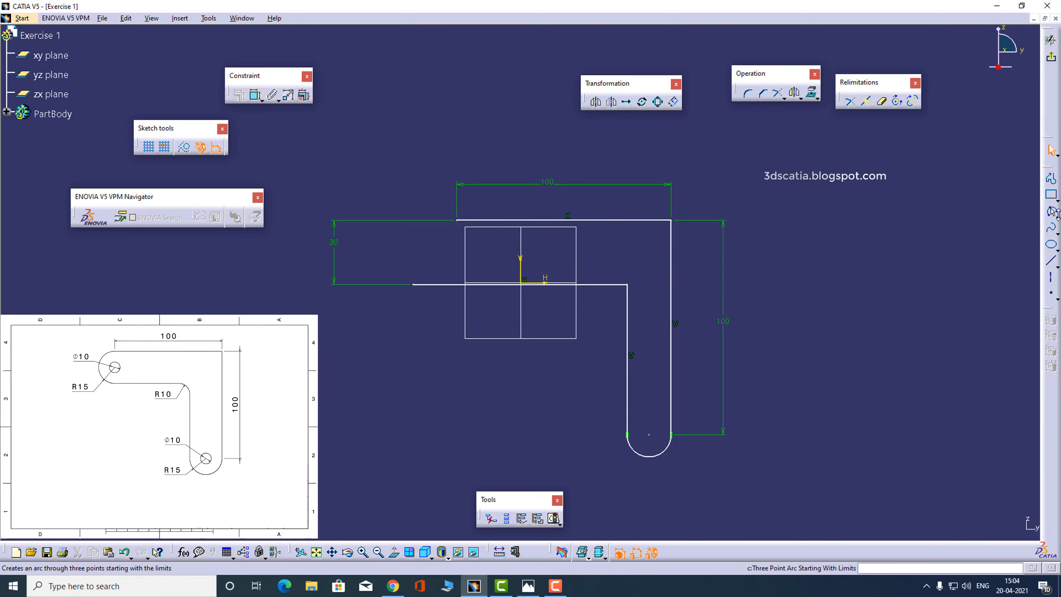
left_click(1051, 212)
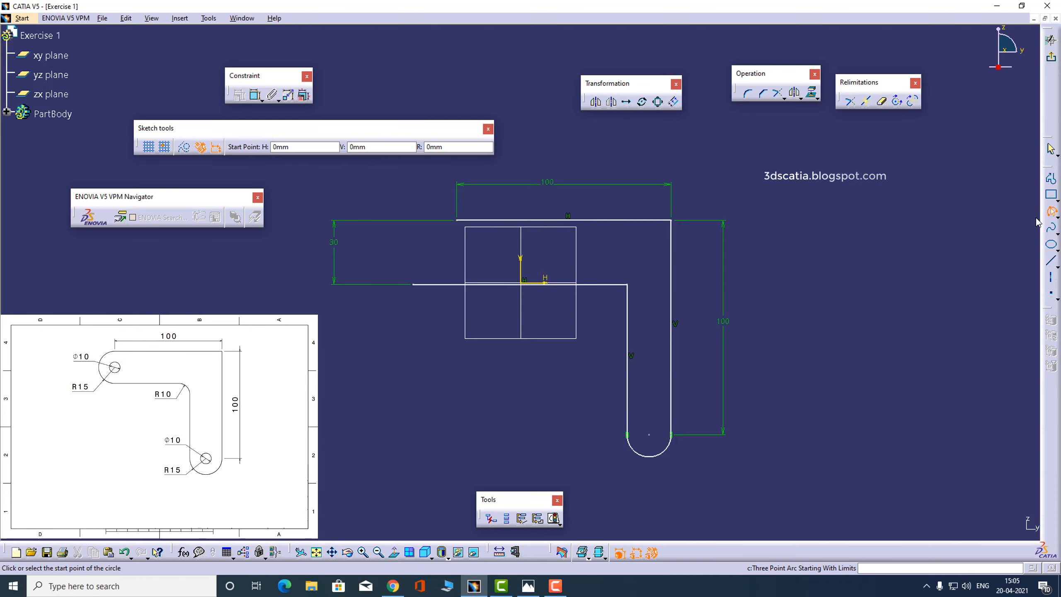
left_click(413, 284)
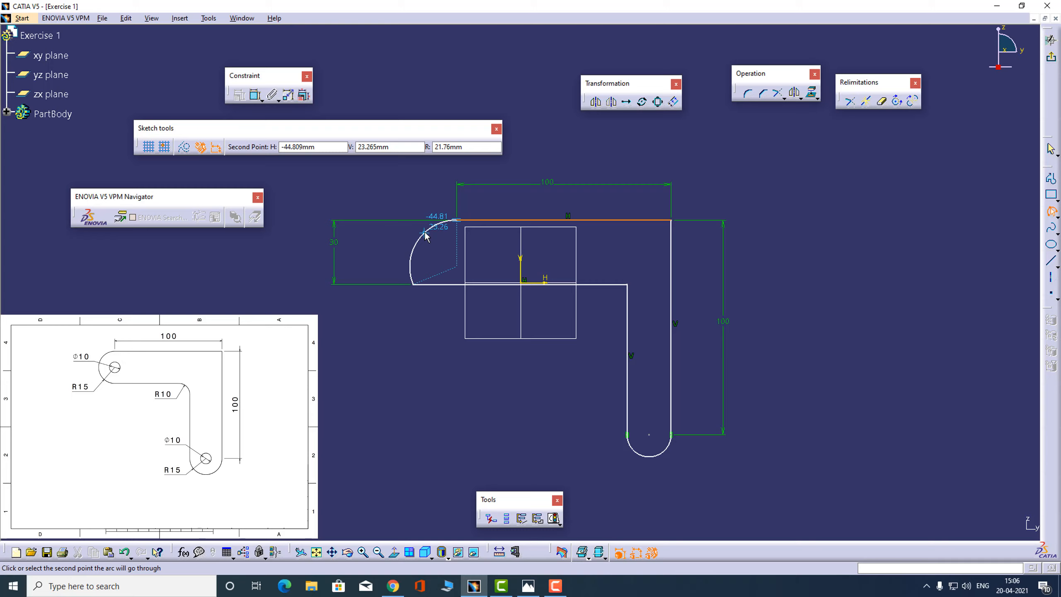
left_click(425, 235)
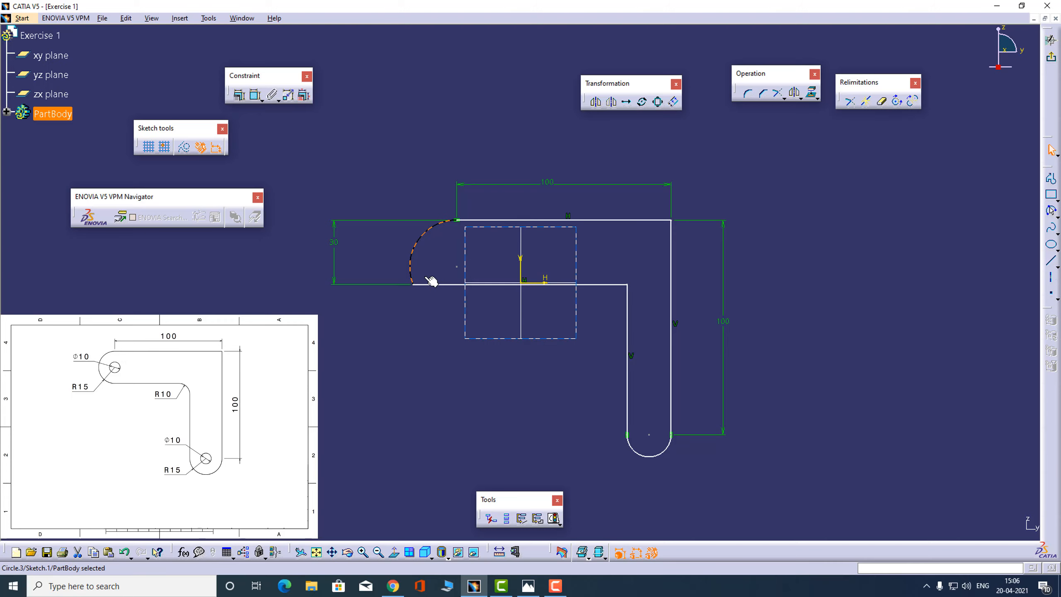
Constrain the left end arc tangent to the inner horizontal line and delete the 30 mm dimension between the two horizontal lines
left_click(422, 250)
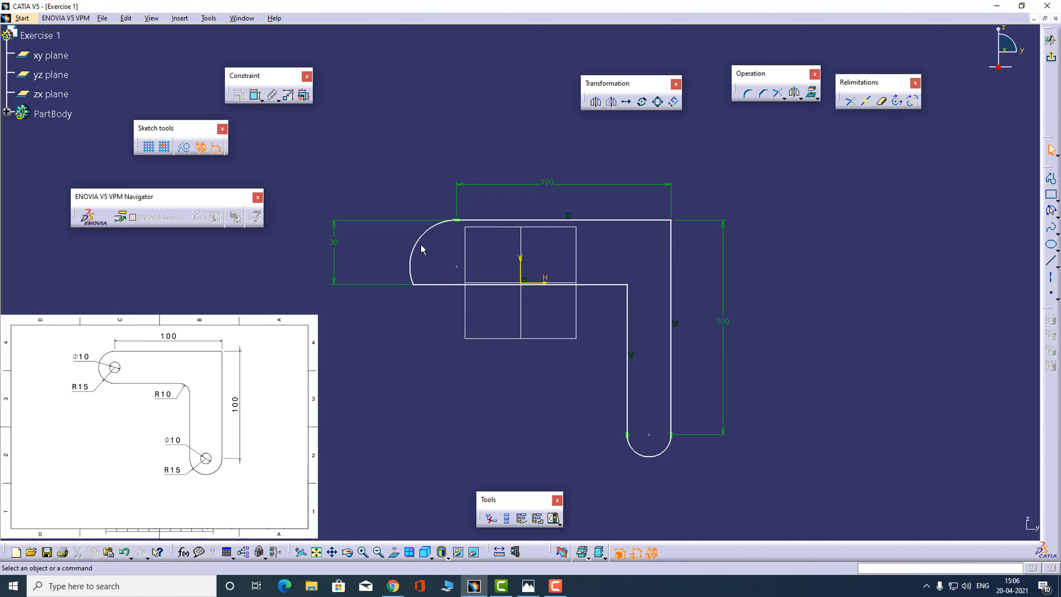
left_click(422, 239)
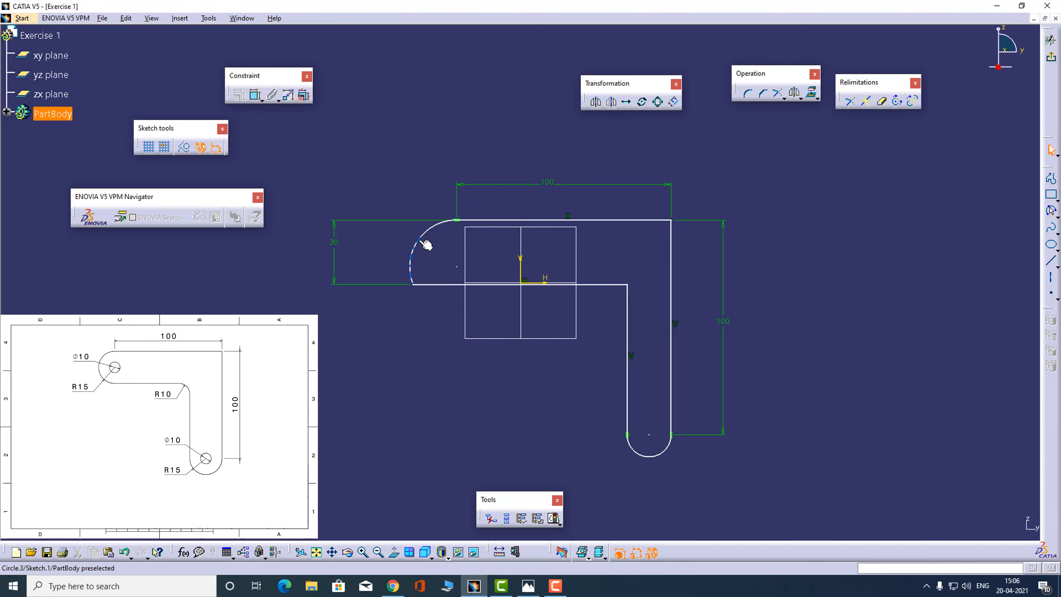
left_click(435, 286, "ctrl")
left_click(239, 94)
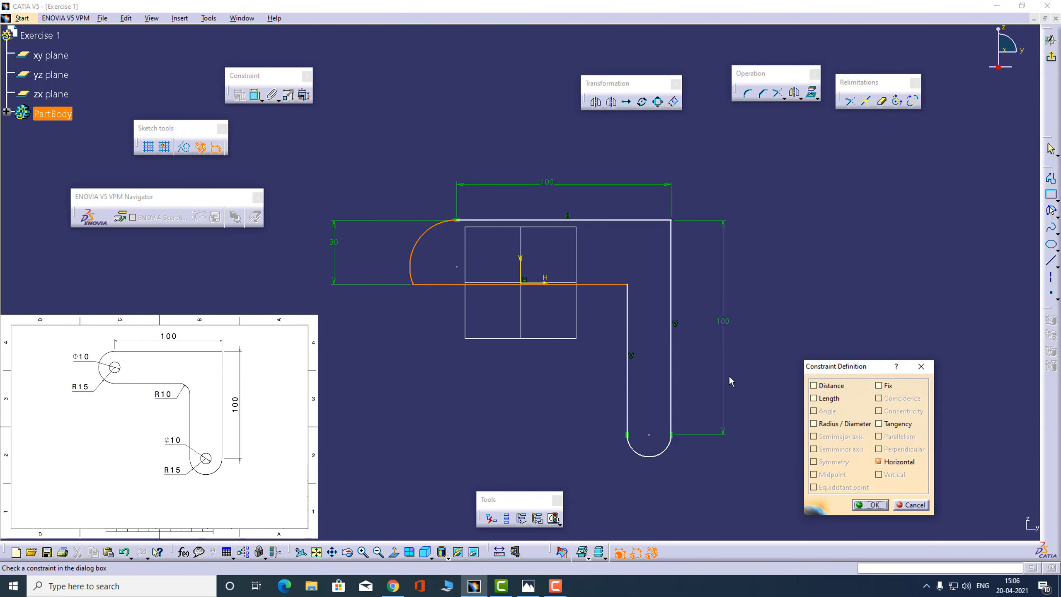
left_click(878, 423)
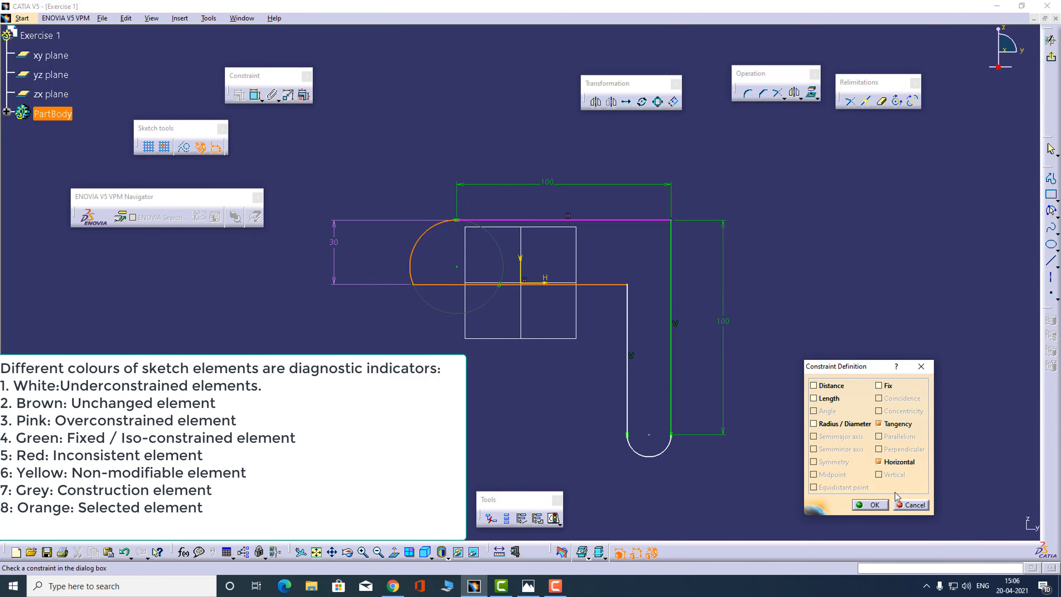
left_click(872, 505)
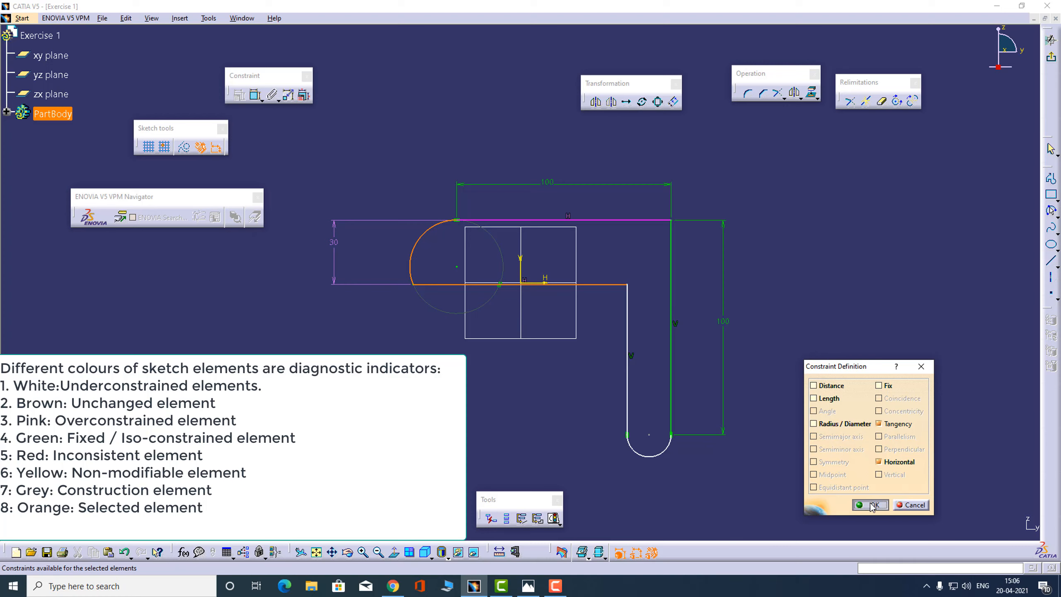
left_click(336, 238)
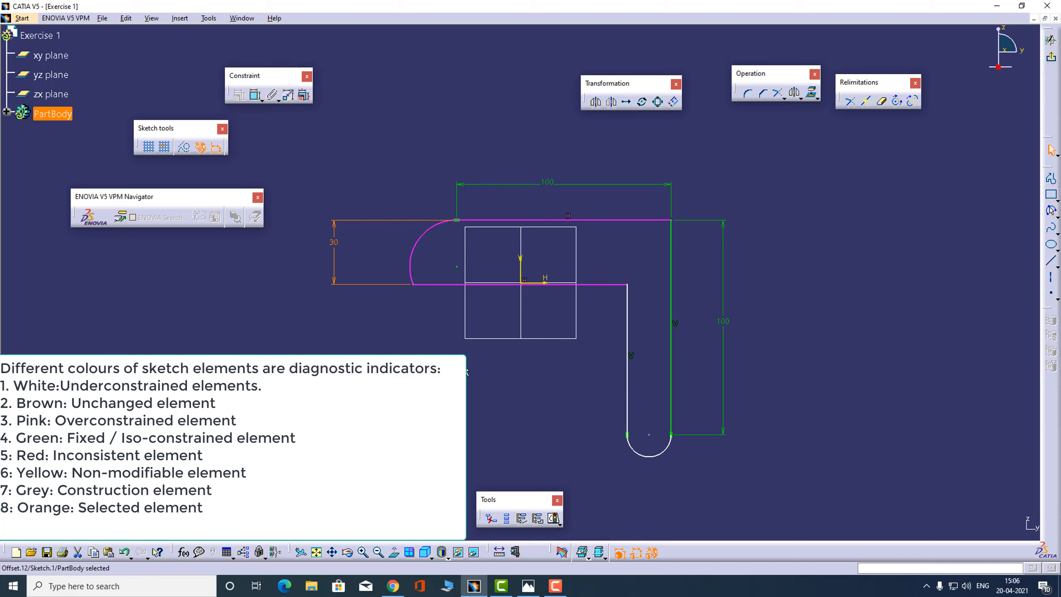
key("ctrl+z")
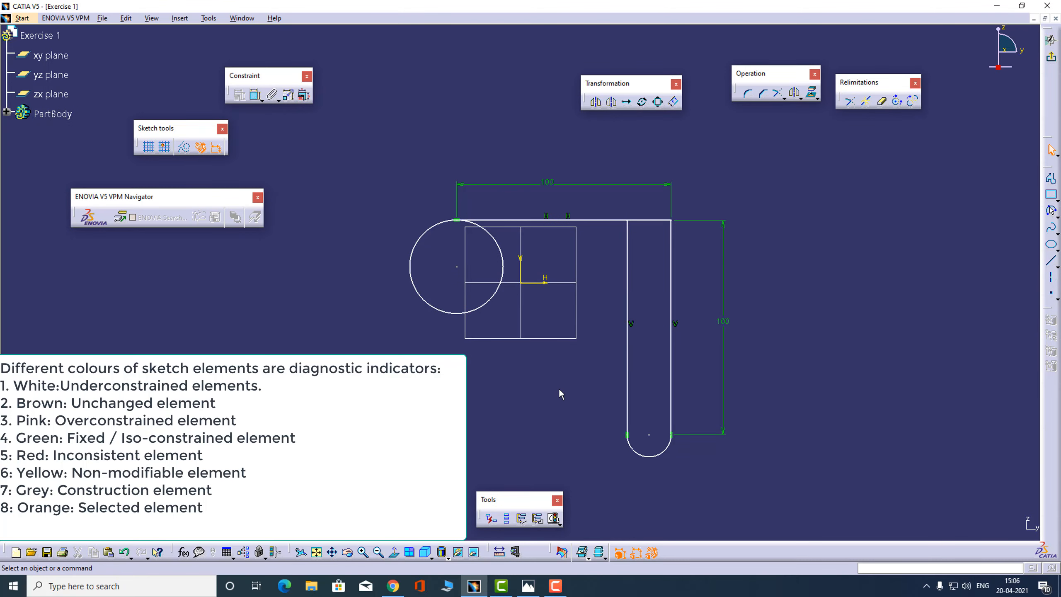
Try deleting the 30 mm dimension between the two horizontal lines, and undo the deletion
key("ctrl+y")
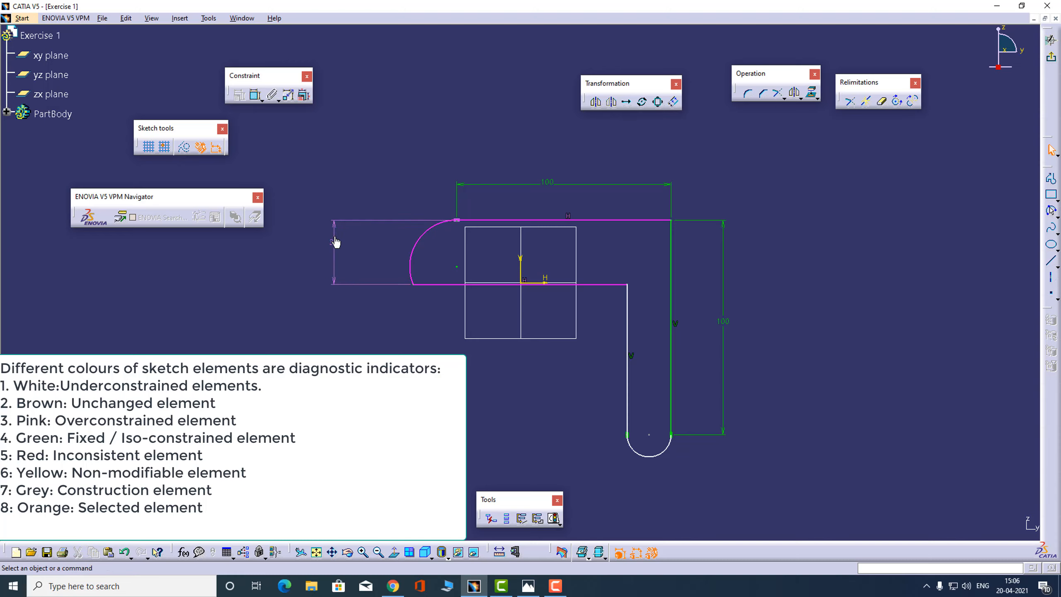
double_click(336, 246)
key("Delete")
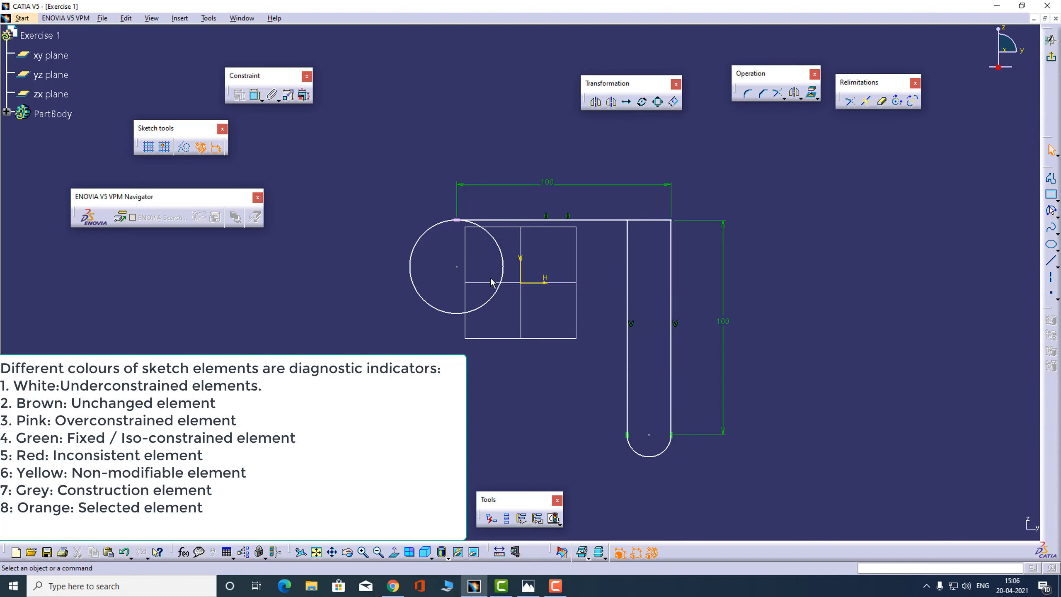
key("ctrl+z")
left_click(499, 254)
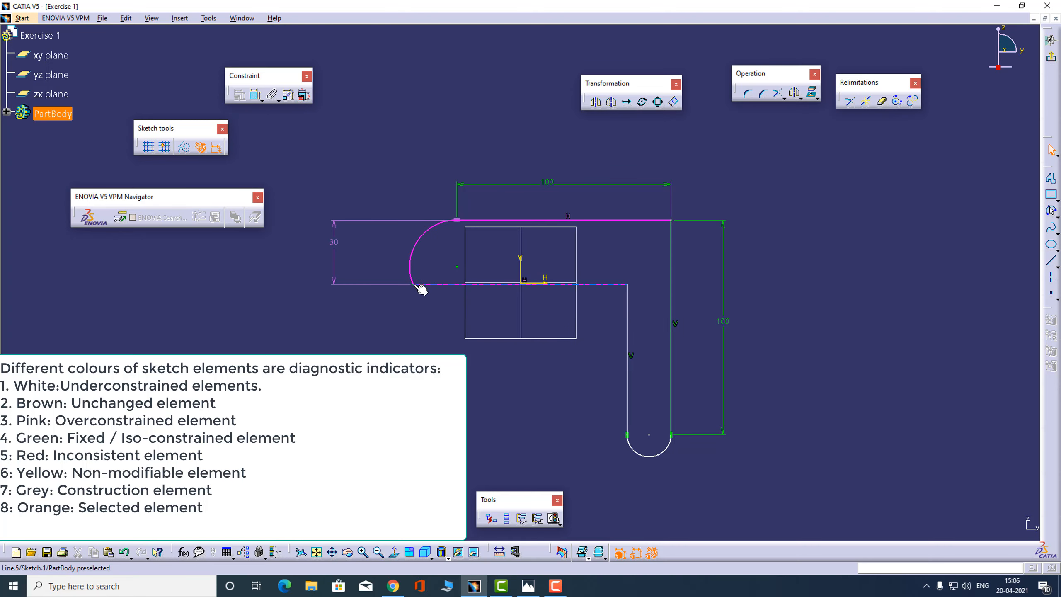
left_click(429, 283)
left_click_drag(442, 285, 435, 260)
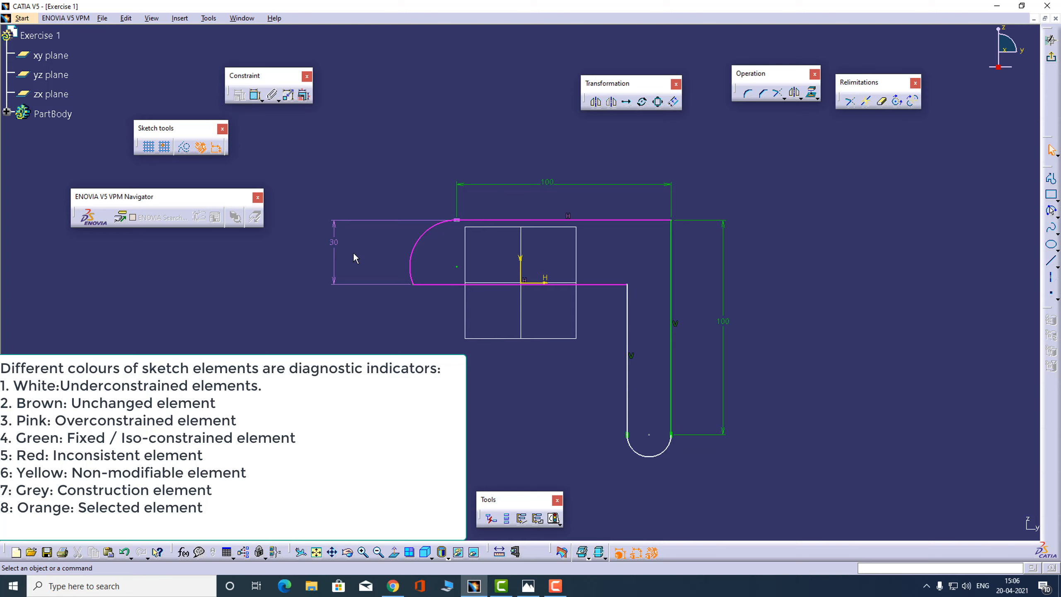
left_click(336, 242)
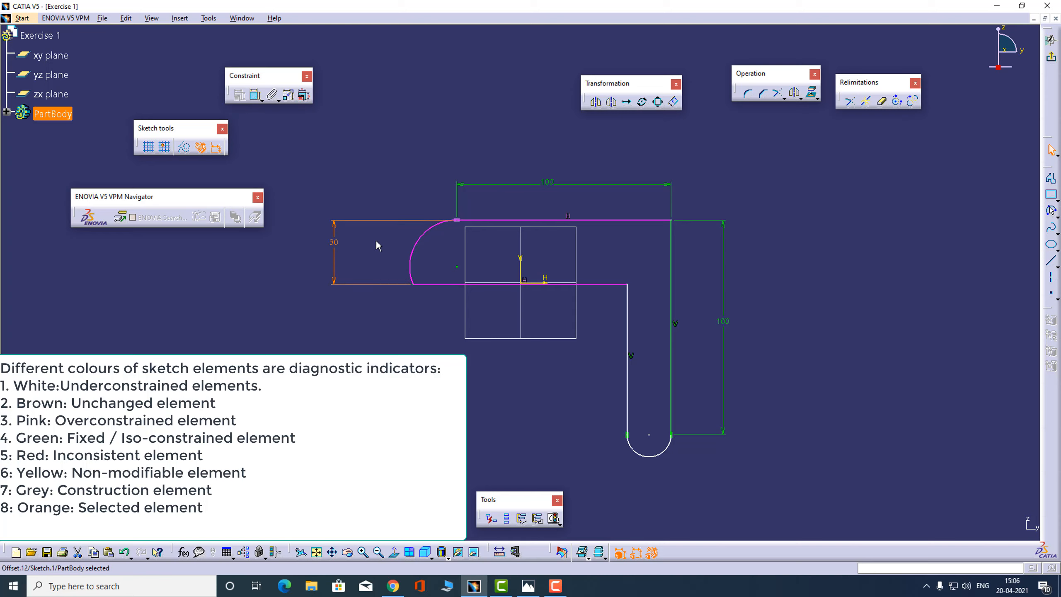
key("Delete")
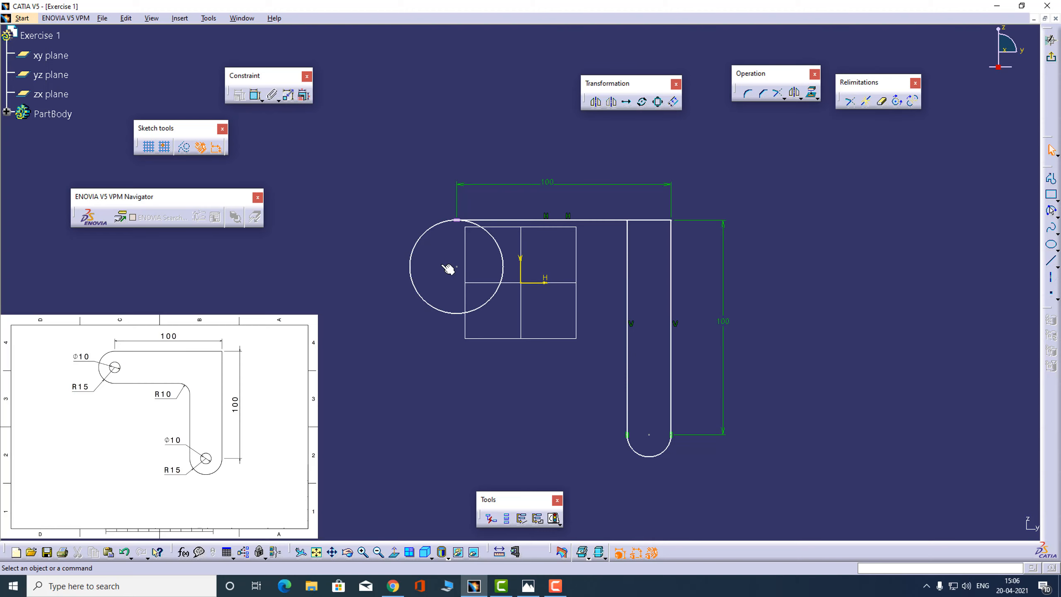
key("ctrl+z")
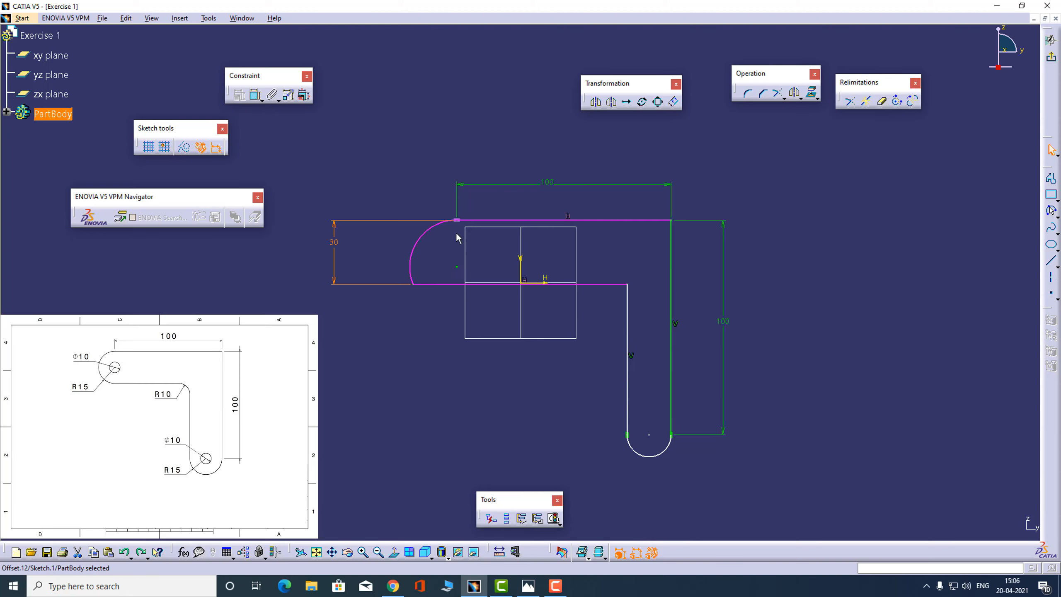
Remove the left end arc and shift the outer profile left until its upper line's end aligns with the inner horizontal line's end
left_click(494, 245)
key("Delete")
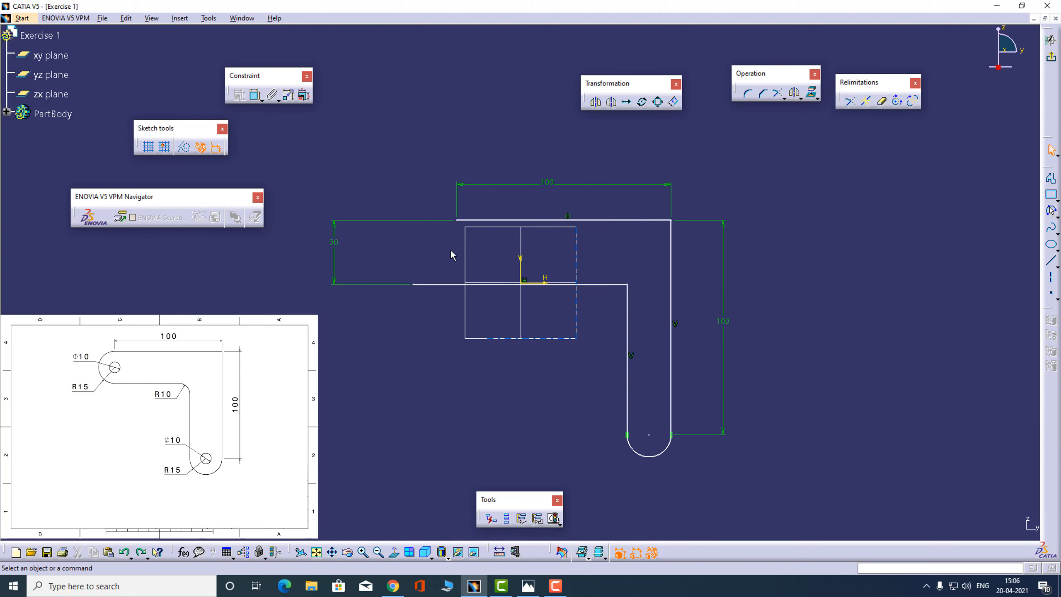
left_click_drag(460, 224, 412, 223)
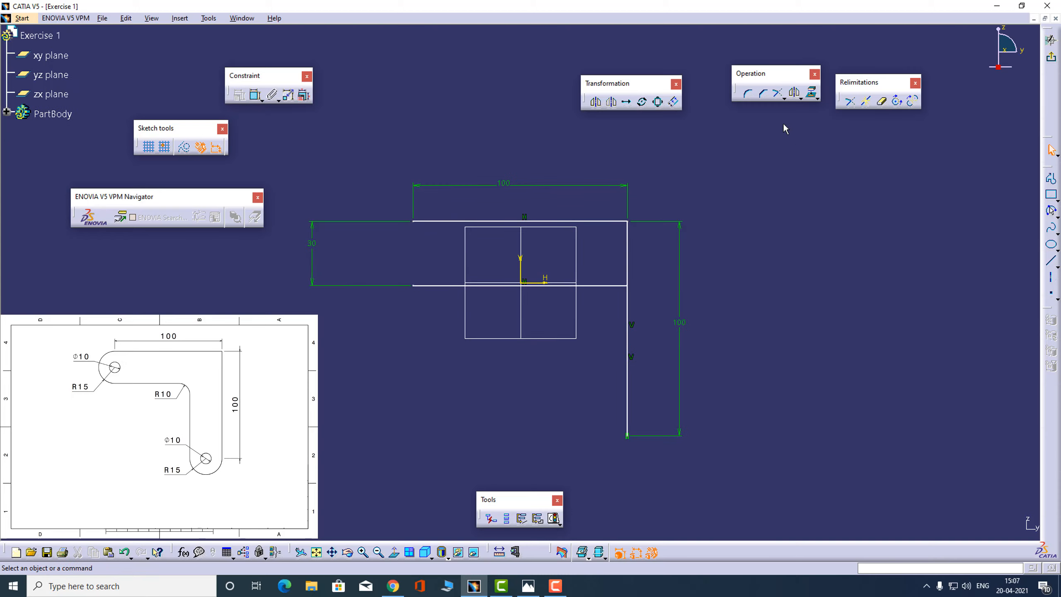
Join the horizontal lines' left ends with a left-bulging three-point arc of about 16 mm radius
left_click(1051, 212)
left_click(1056, 216)
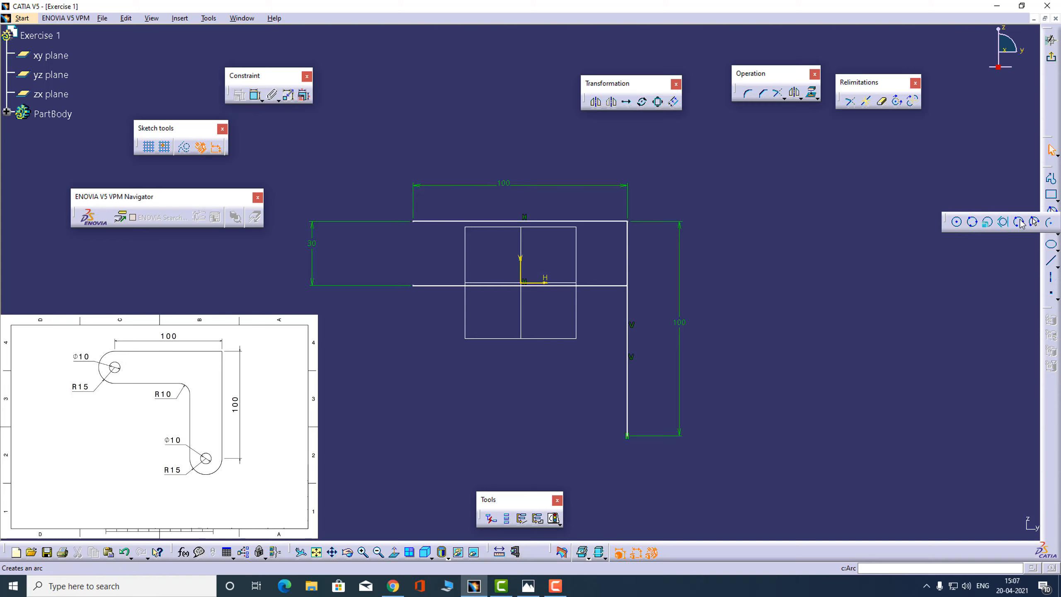
left_click(1048, 221)
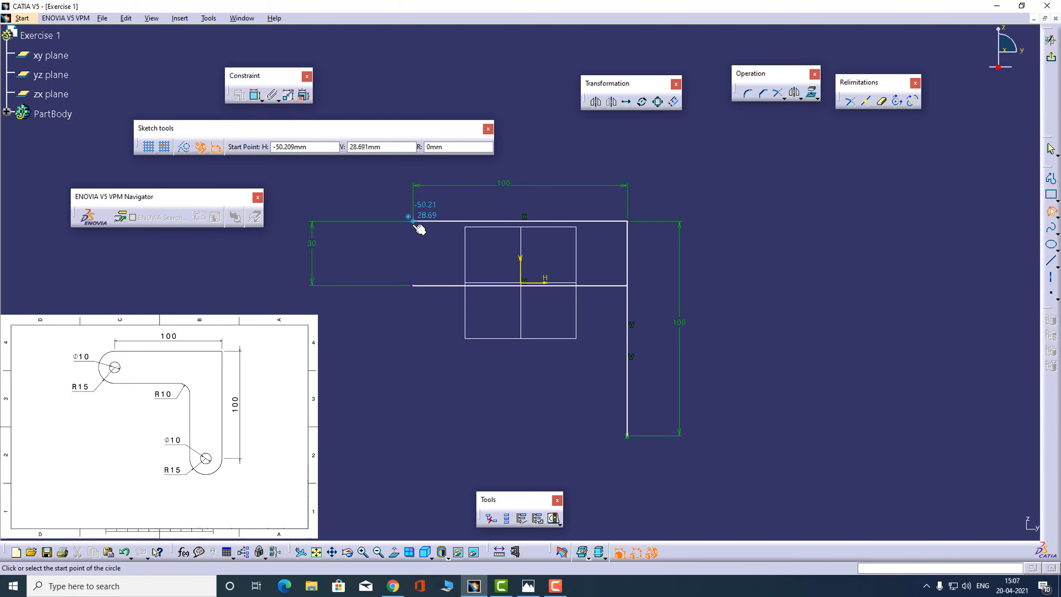
left_click(415, 285)
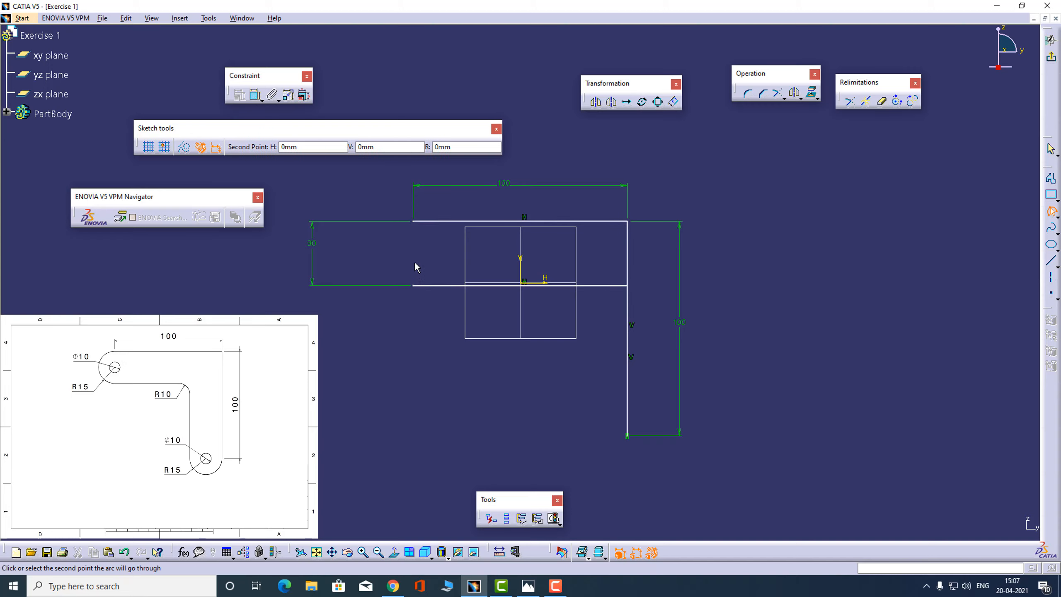
left_click(364, 252)
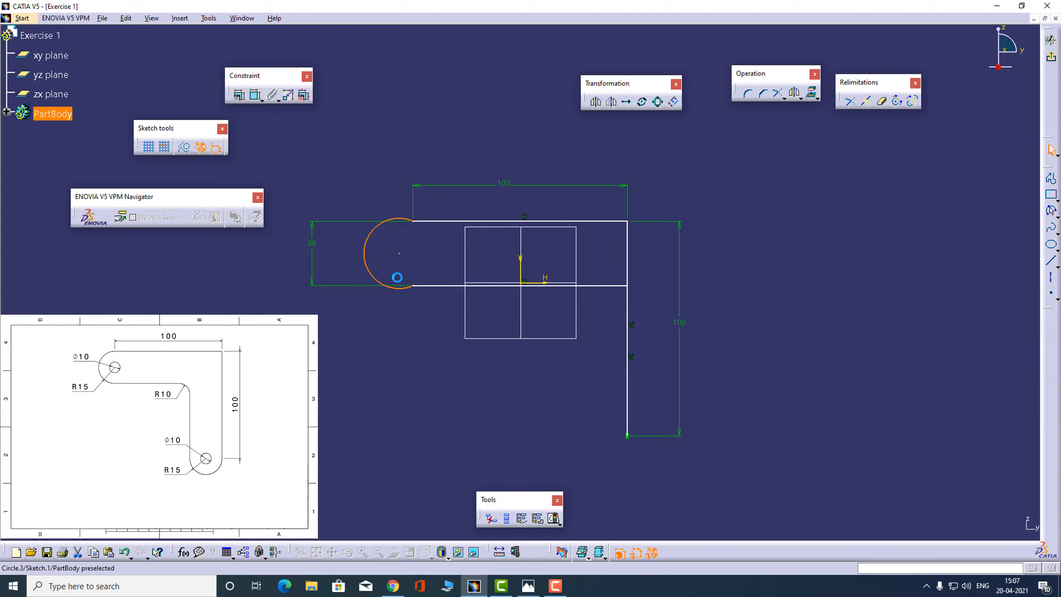
Constrain the left end arc tangent to the outer horizontal line
left_click(398, 224)
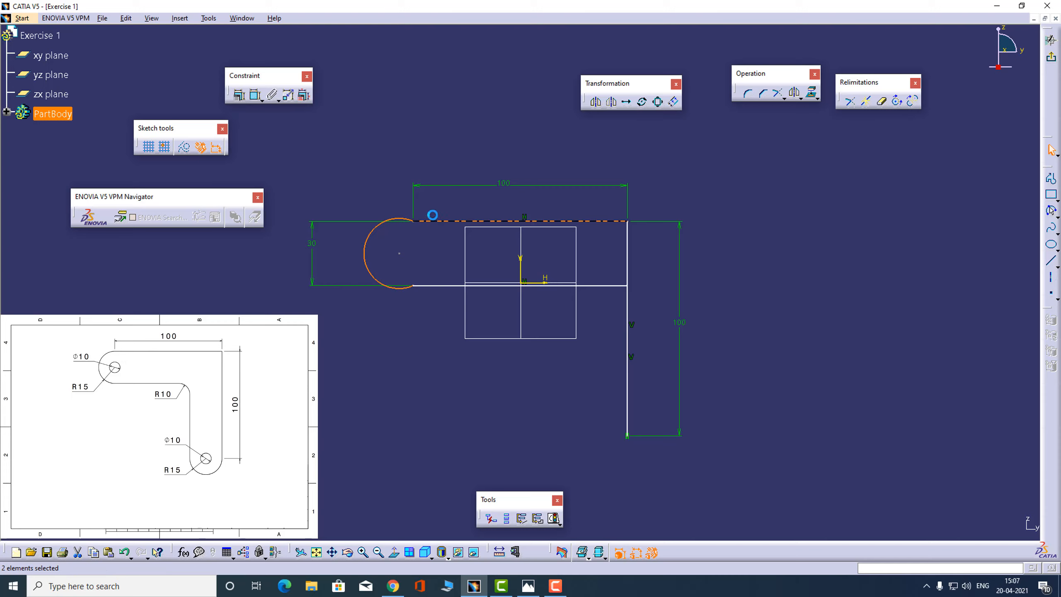
left_click(431, 221, "ctrl")
left_click(240, 95)
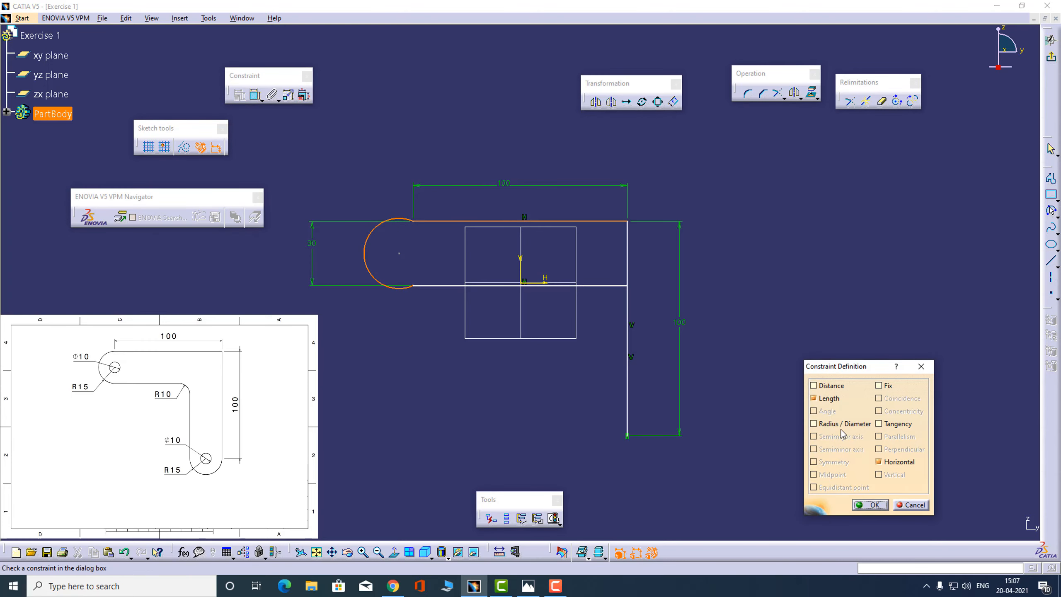
left_click(878, 424)
left_click(870, 504)
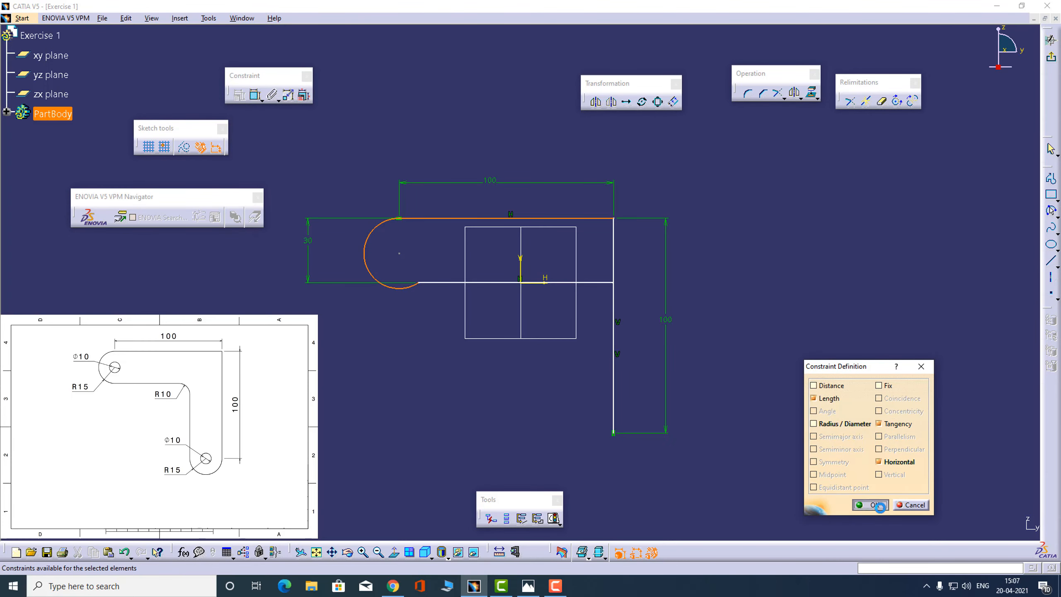
Constrain the left end arc tangent to the inner horizontal line
left_click(416, 288)
left_click(448, 284, "ctrl")
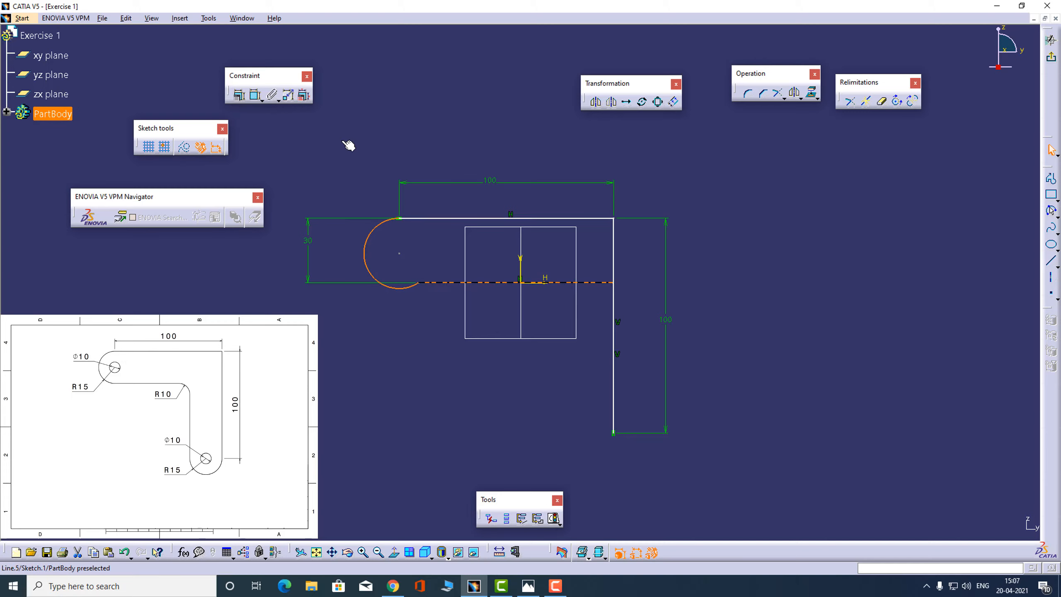
left_click(239, 96)
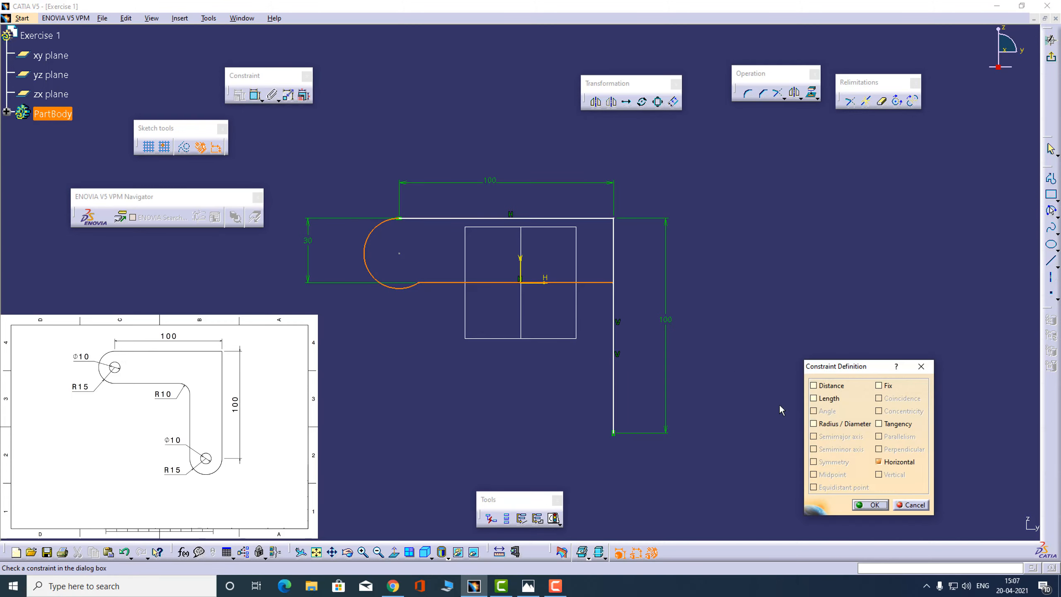
left_click(878, 423)
left_click(872, 505)
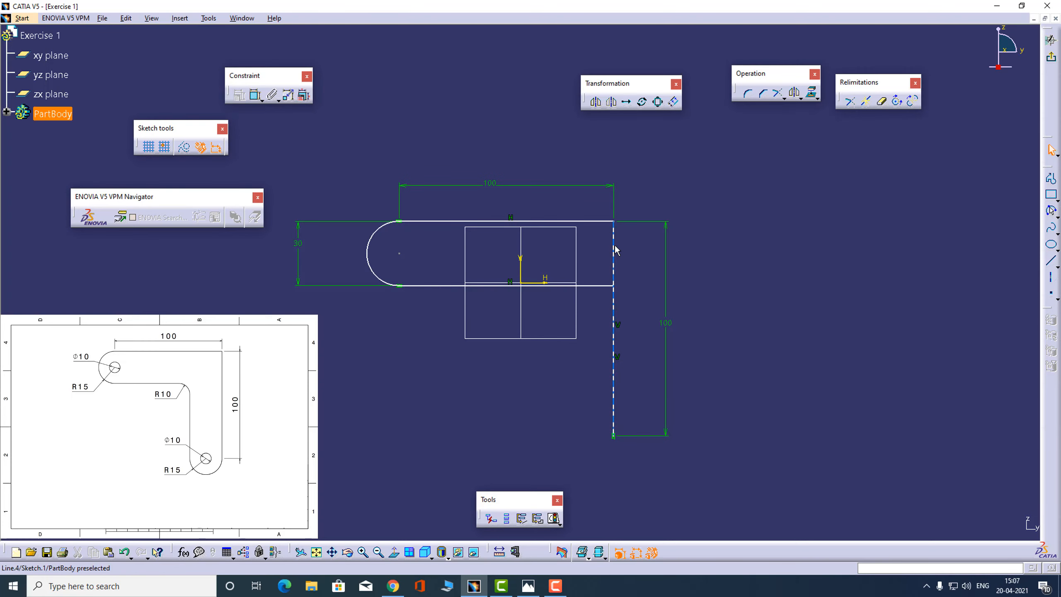
Shift the outer profile up and to the right, separating the outer vertical line from the inner one
mouse_move(615, 249)
left_mouse_down()
mouse_move(670, 238)
mouse_move(712, 248)
mouse_move(644, 230)
mouse_move(673, 220)
mouse_move(710, 167)
mouse_move(549, 135)
mouse_move(668, 213)
mouse_move(711, 192)
mouse_move(627, 170)
mouse_move(757, 222)
mouse_move(637, 125)
mouse_move(708, 195)
mouse_move(659, 178)
mouse_move(698, 173)
mouse_move(677, 178)
mouse_move(696, 183)
mouse_move(671, 178)
left_mouse_up()
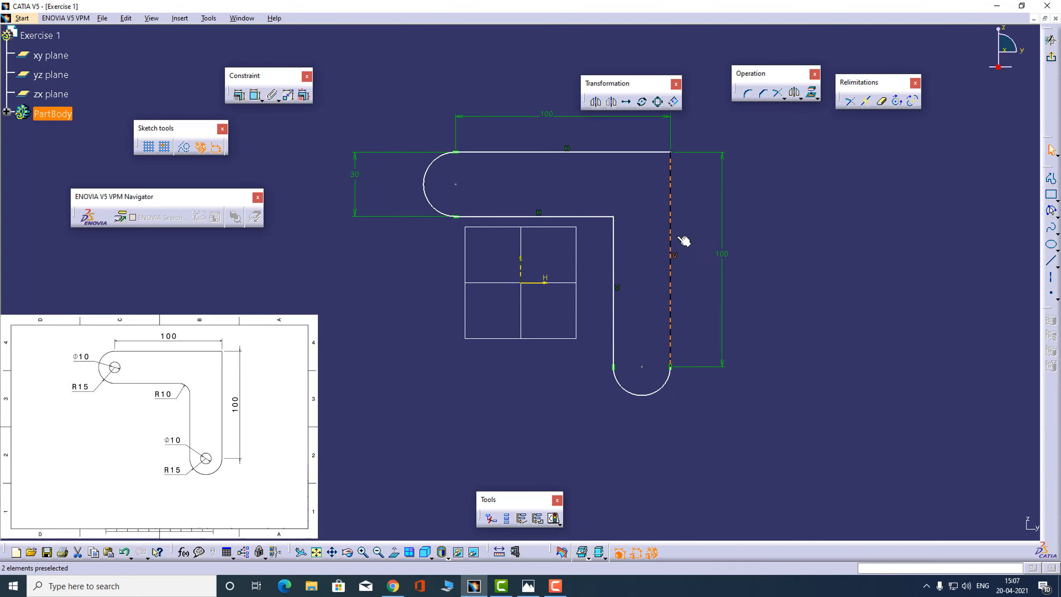
mouse_move(667, 235)
left_mouse_down()
mouse_move(642, 234)
mouse_move(720, 241)
mouse_move(655, 230)
mouse_move(706, 240)
mouse_move(665, 233)
left_mouse_up()
left_click_drag(434, 158, 432, 159)
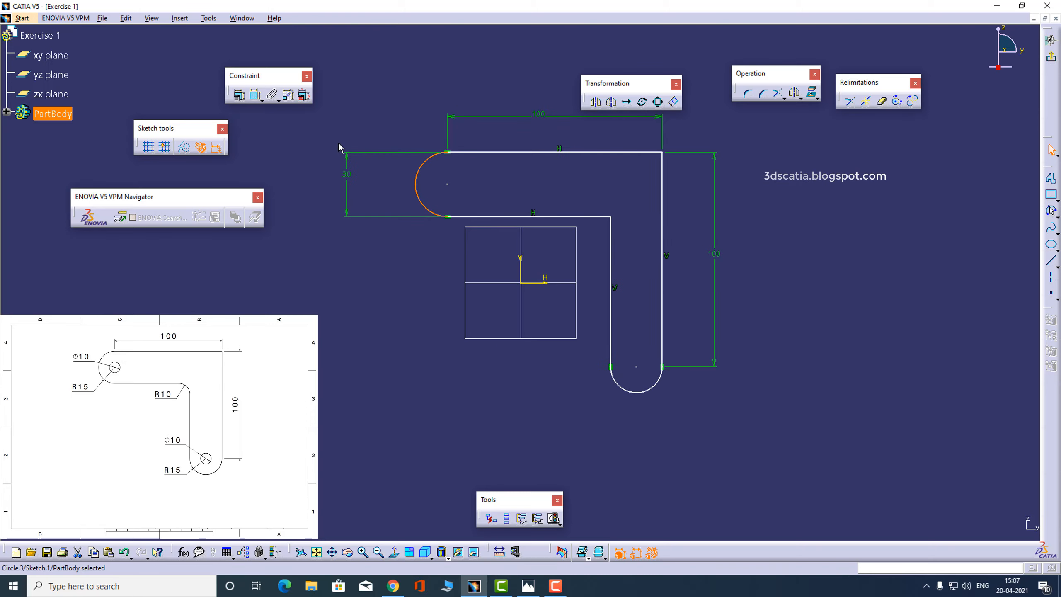
Replace the 30 mm dimension between the horizontal lines with a radius dimension on the left end arc
left_click(355, 175)
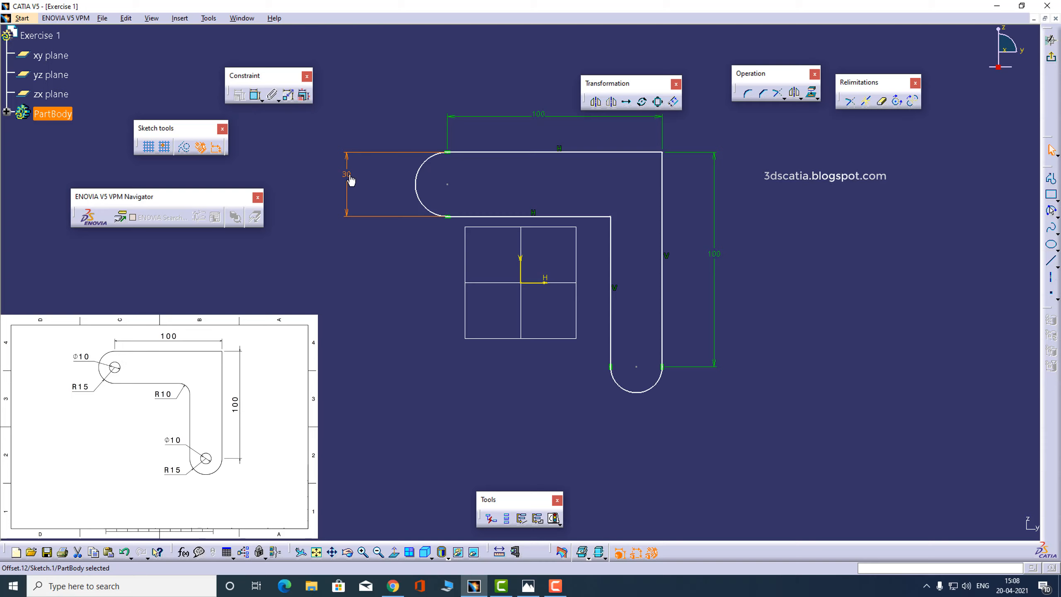
key("Delete")
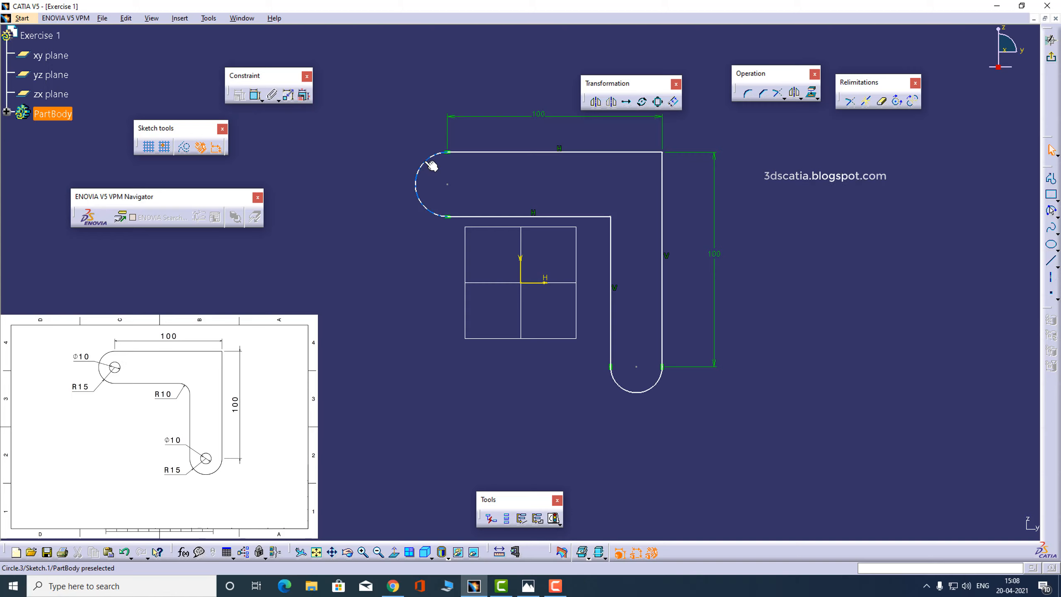
left_click(256, 96)
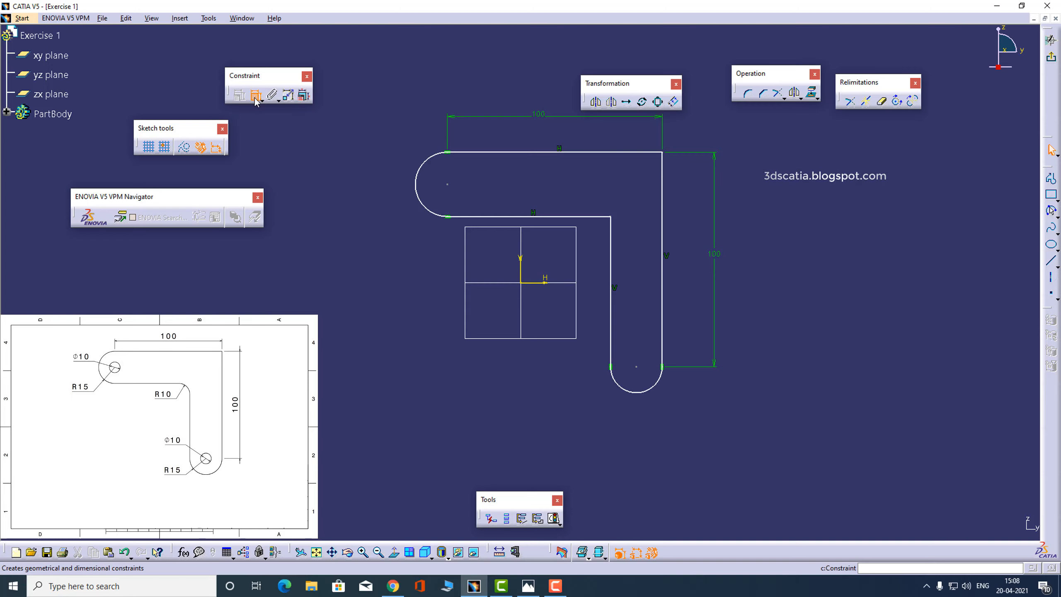
left_click(434, 163)
left_click(371, 149)
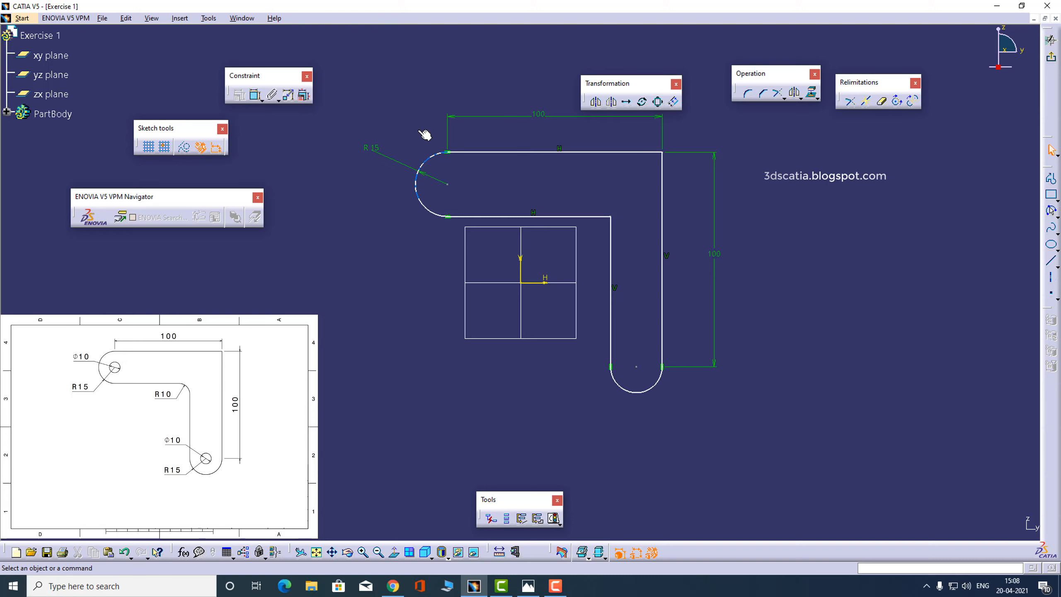
Dimension the lower end arc with a radius of 15 mm and shift the profile slightly up and to the right
left_click(658, 386)
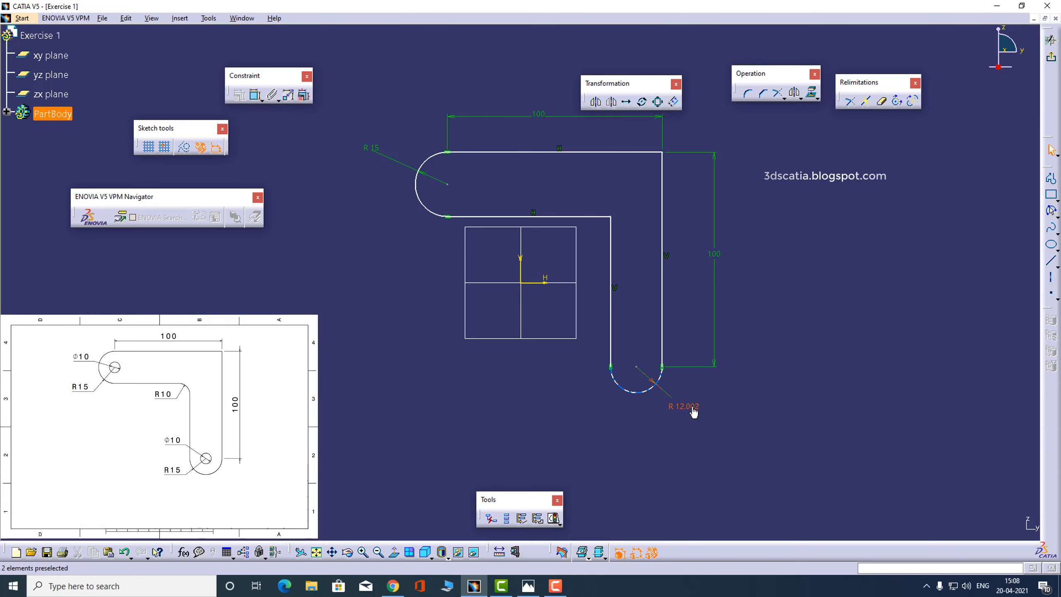
left_click(695, 411)
double_click(689, 406)
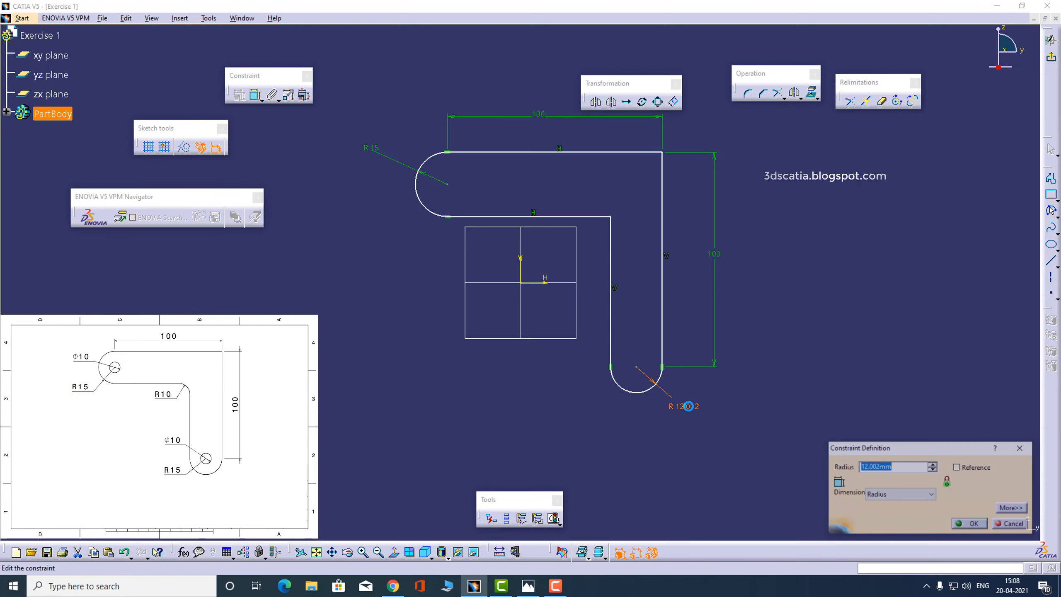
type("15")
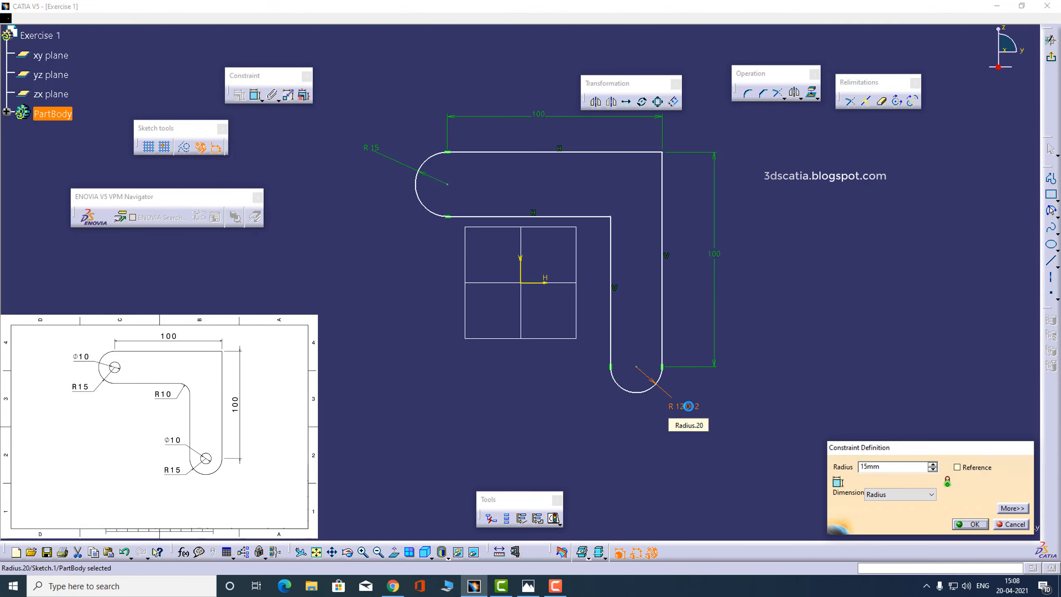
key("Return")
left_click(739, 312)
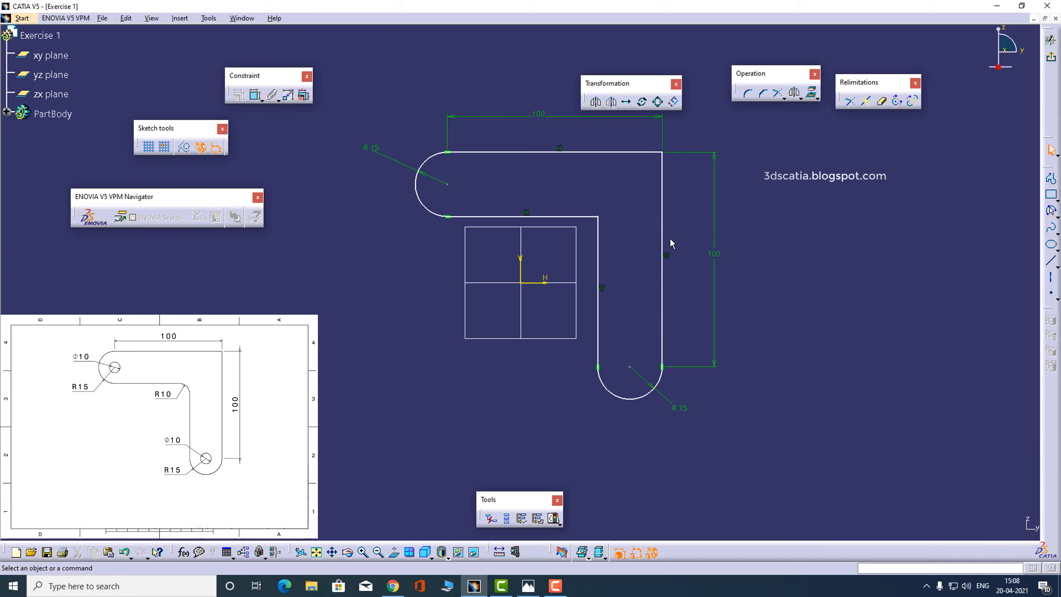
mouse_move(662, 200)
left_mouse_down()
mouse_move(685, 193)
mouse_move(710, 161)
mouse_move(718, 220)
mouse_move(703, 178)
mouse_move(650, 228)
mouse_move(676, 192)
left_mouse_up()
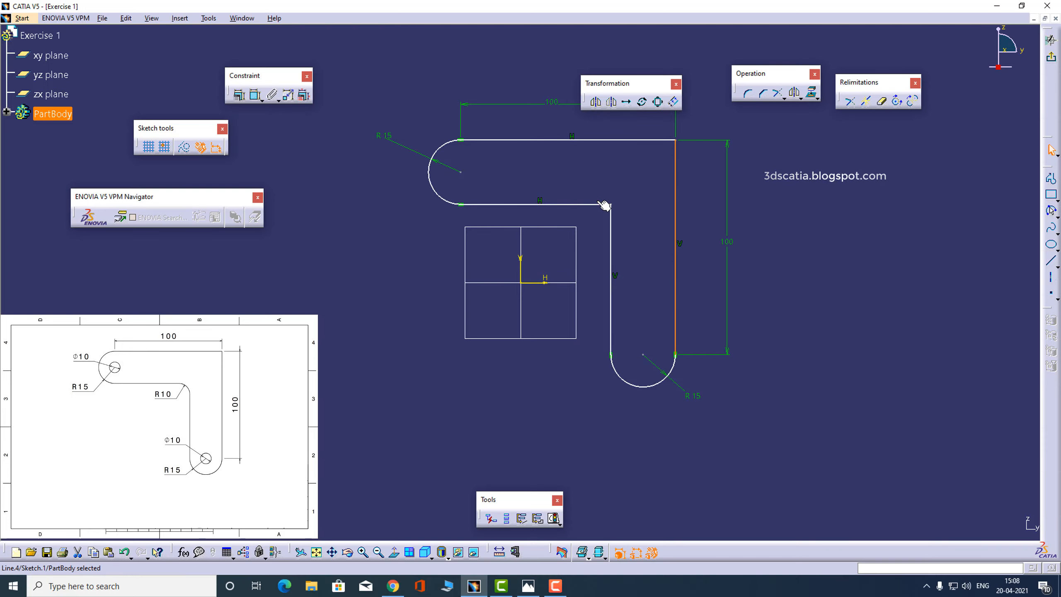
Check the hole layout in the reference drawing and draw a circle of about 7 mm radius centred on the lower end arc's centre
key("alt+Tab")
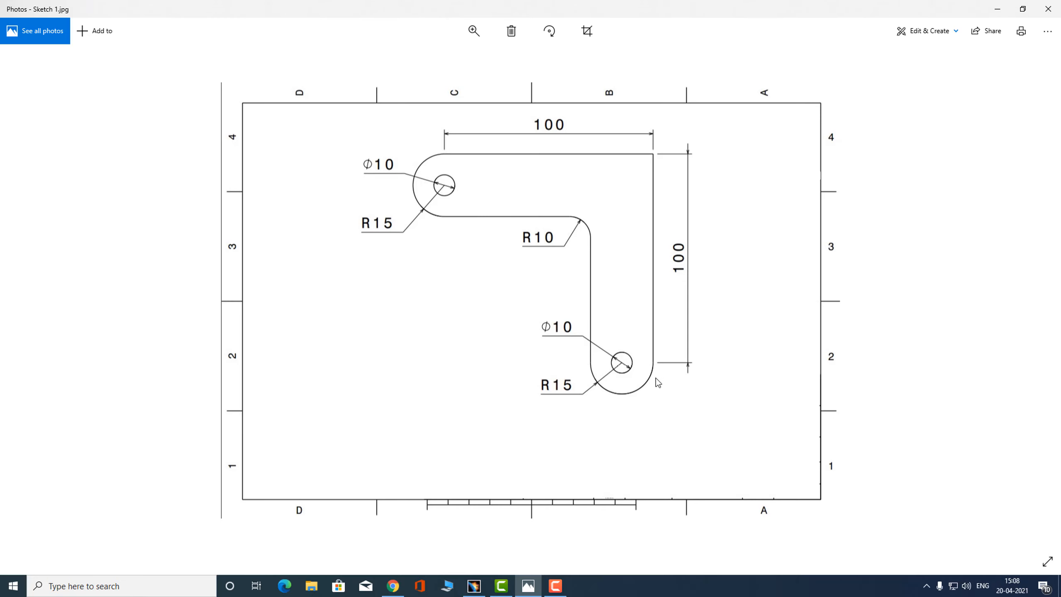
key("alt+Tab")
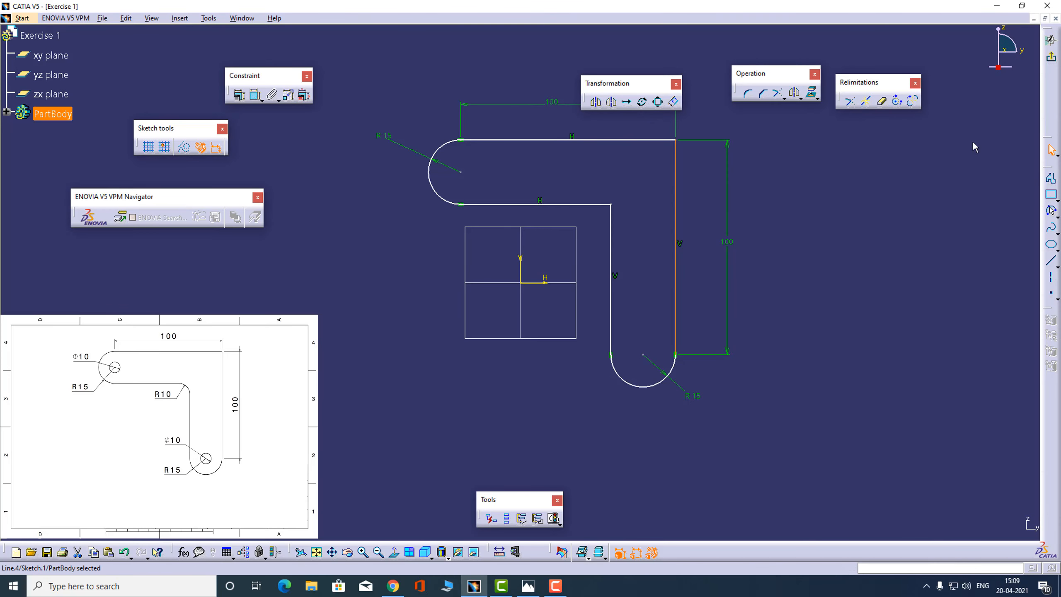
left_click(1054, 212)
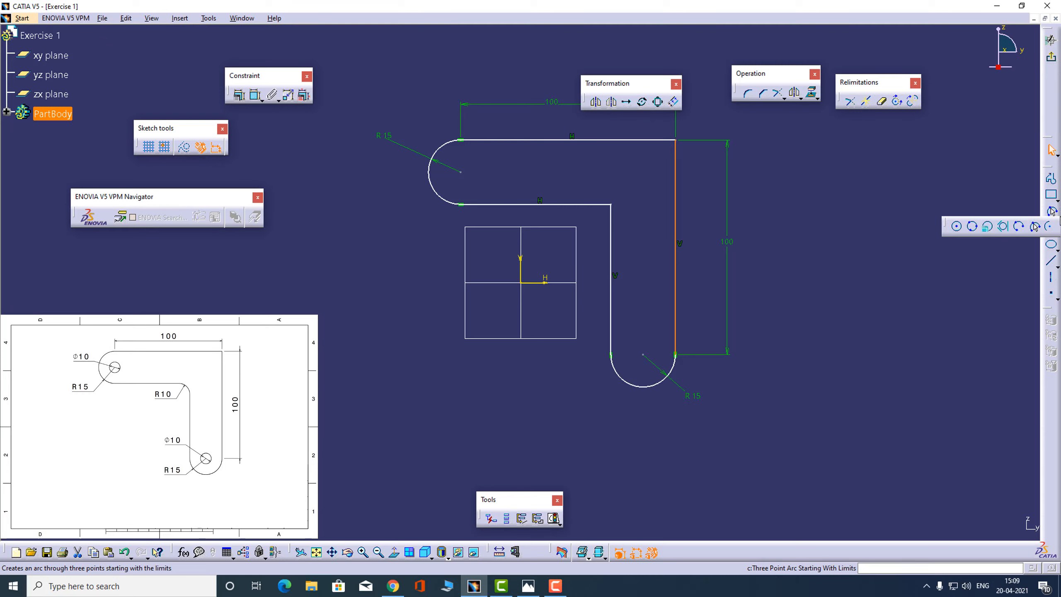
left_click(958, 228)
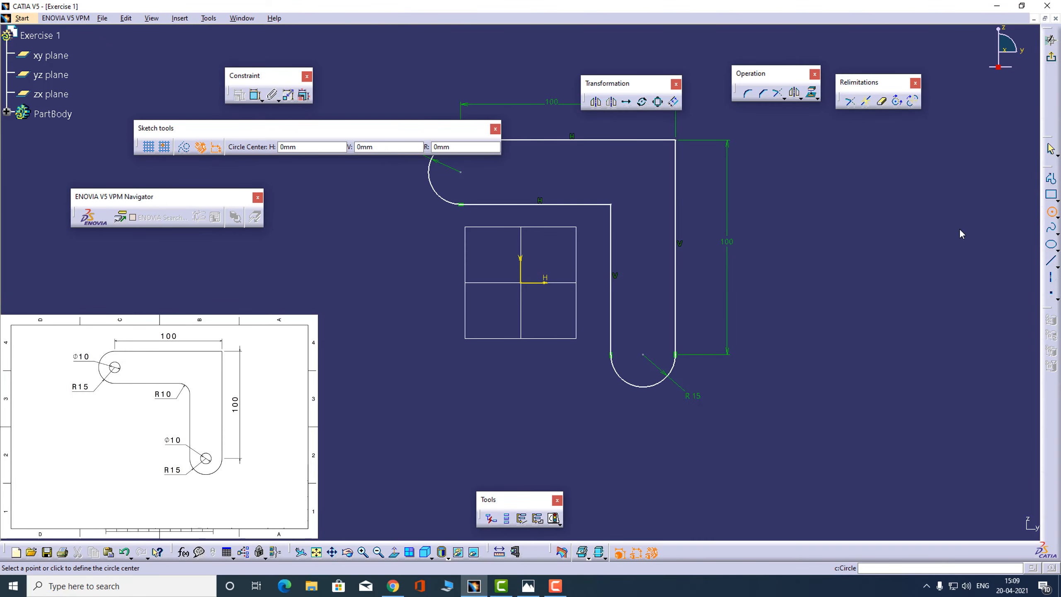
left_click(643, 355)
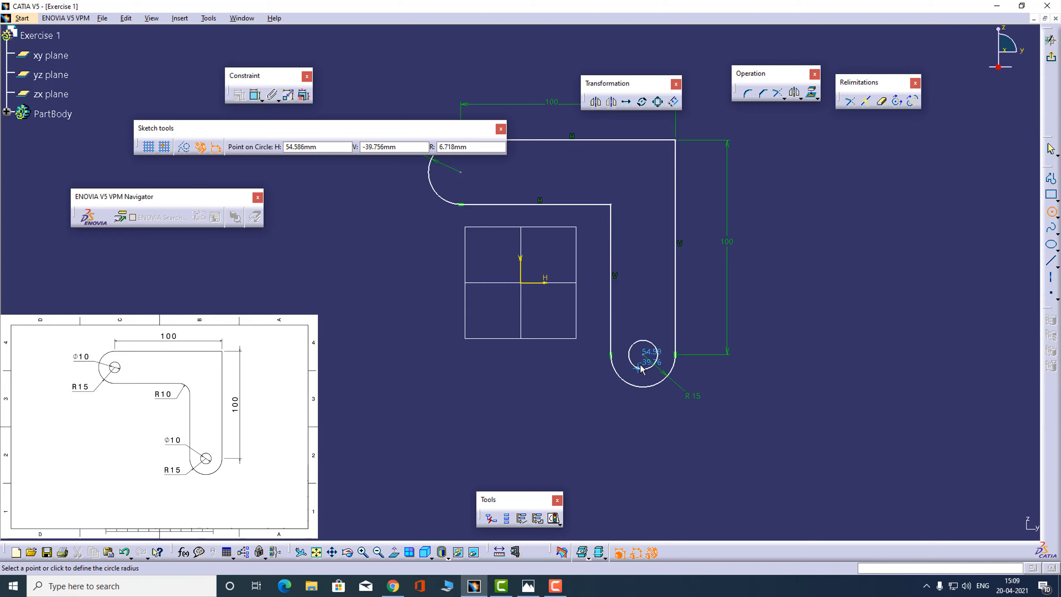
left_click(639, 367)
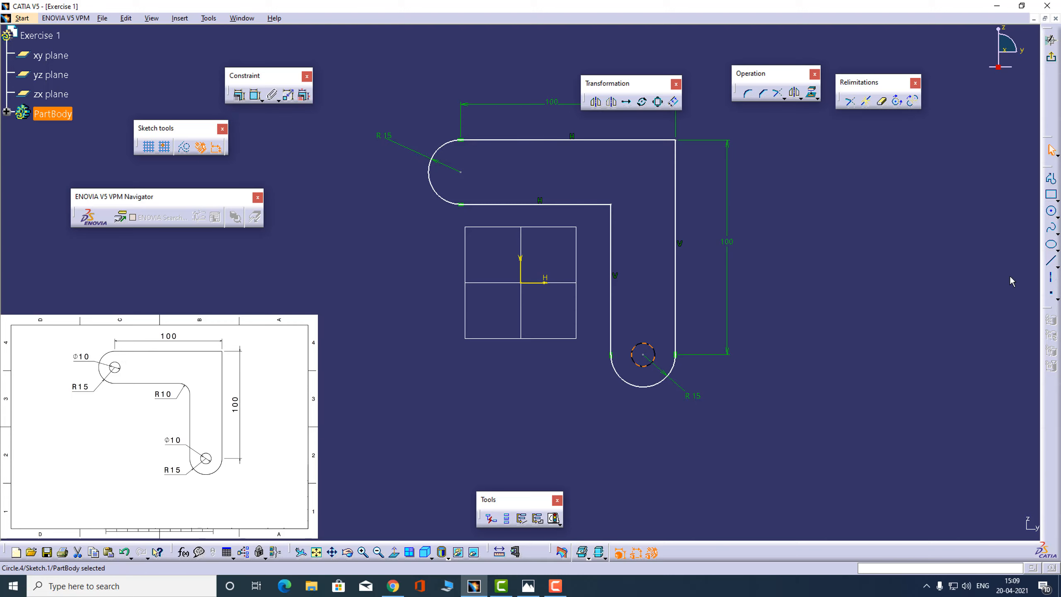
Draw a circle of about 4.9 mm radius centred on the left end arc's centre
left_click(1051, 211)
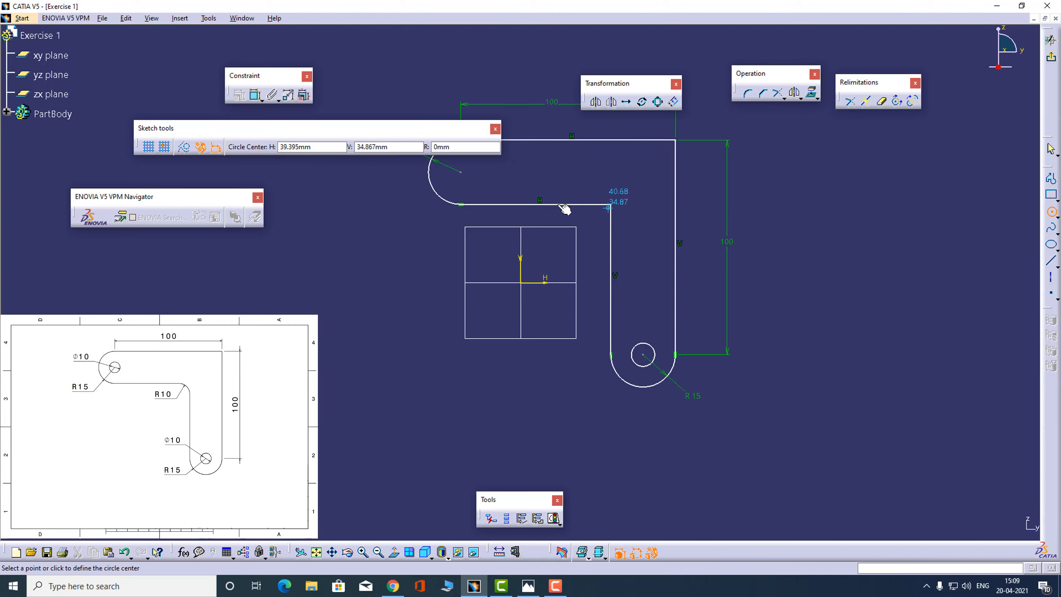
left_click(460, 171)
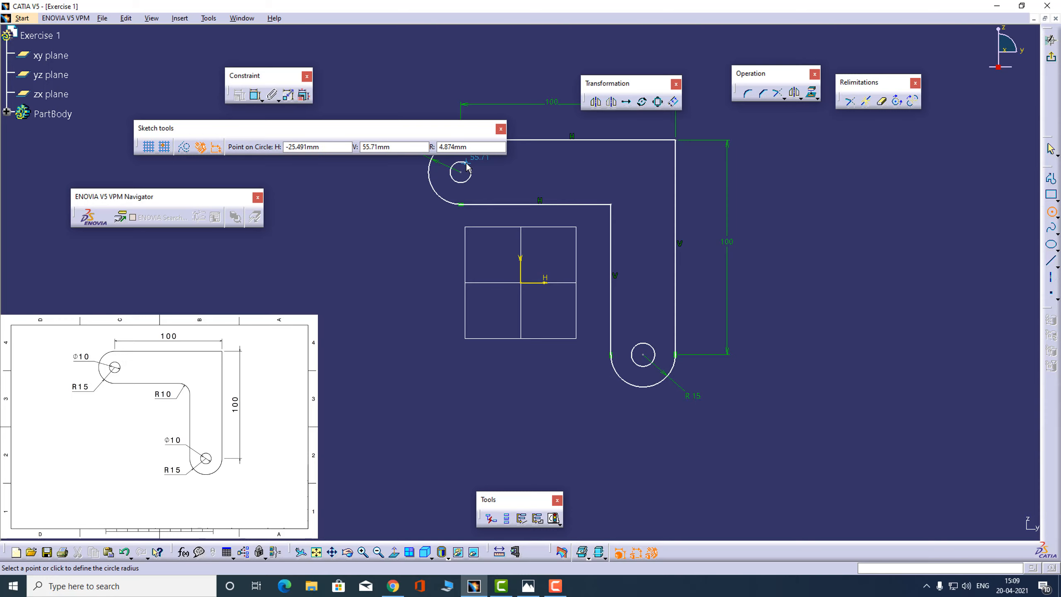
left_click(467, 179)
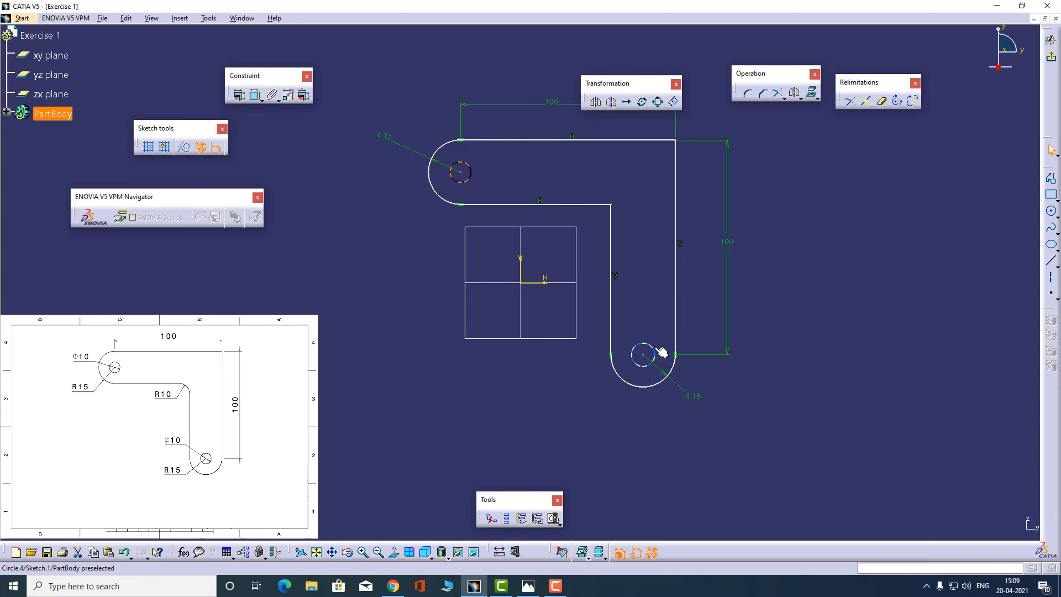
Check the hole size in the reference drawing and dimension the left hole with a diameter of 10 mm
key("alt+Tab")
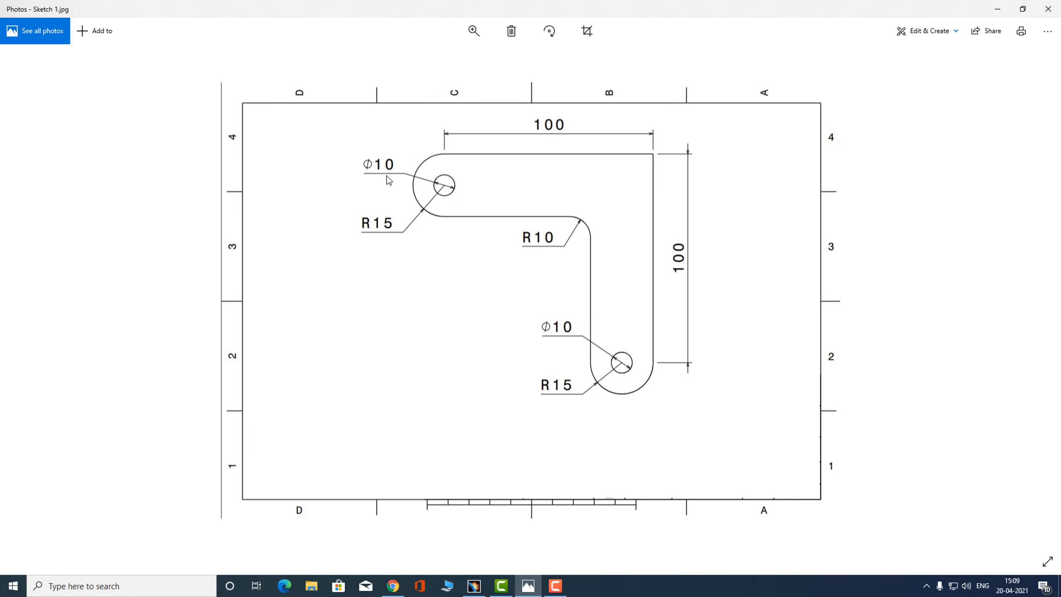
key("alt+Tab")
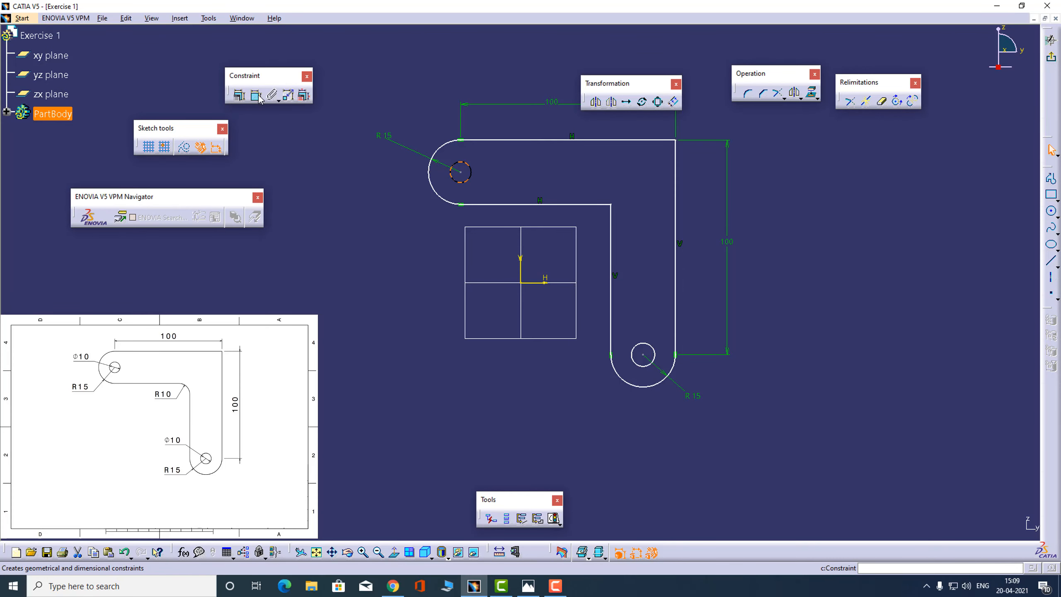
left_click(507, 160)
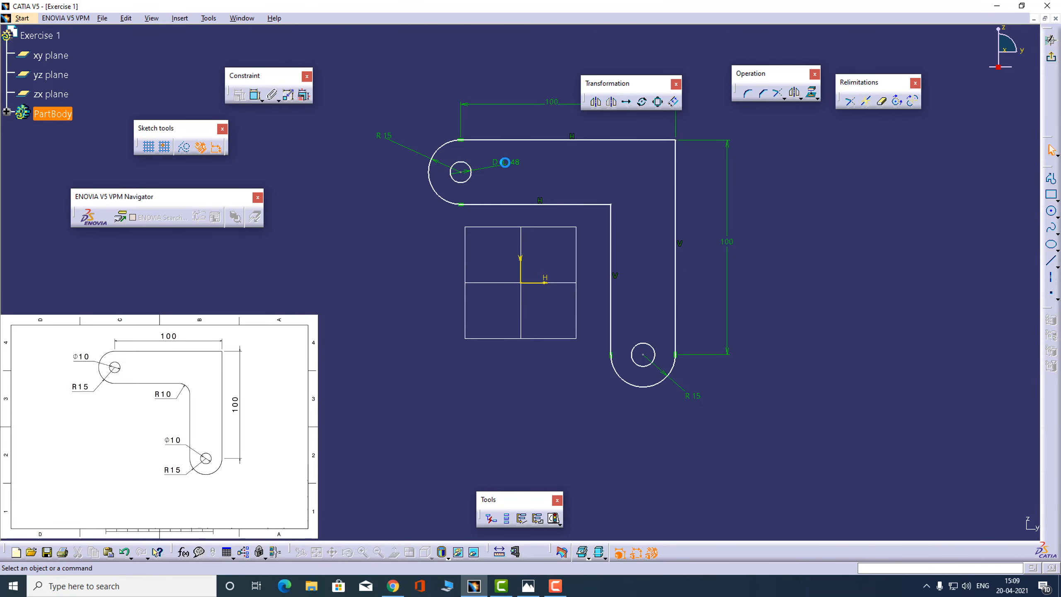
double_click(507, 160)
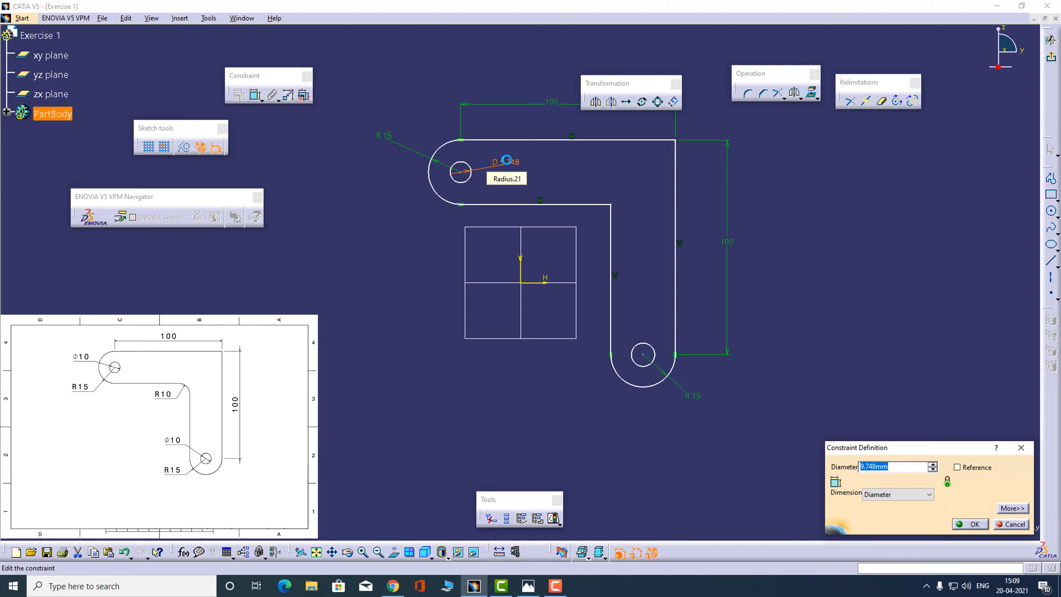
key("Return")
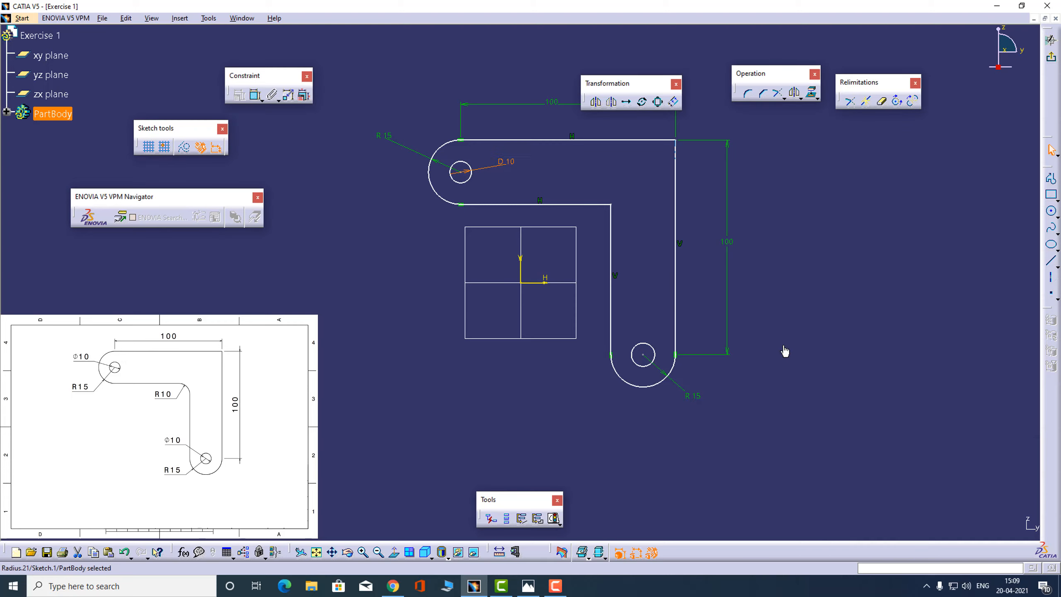
Dimension the lower hole with a diameter of 10 mm
left_click(256, 95)
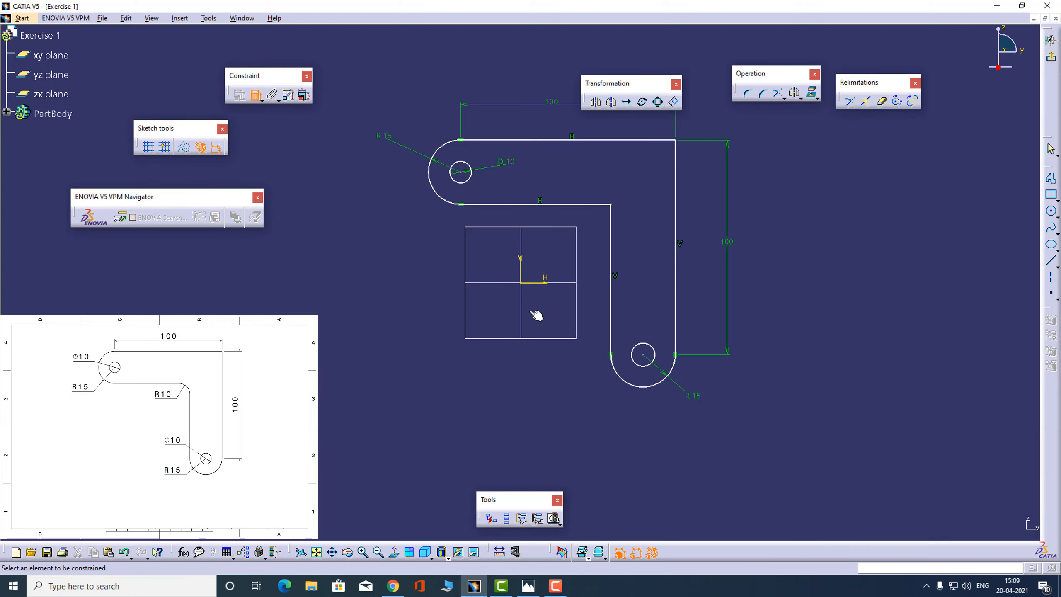
left_click(644, 344)
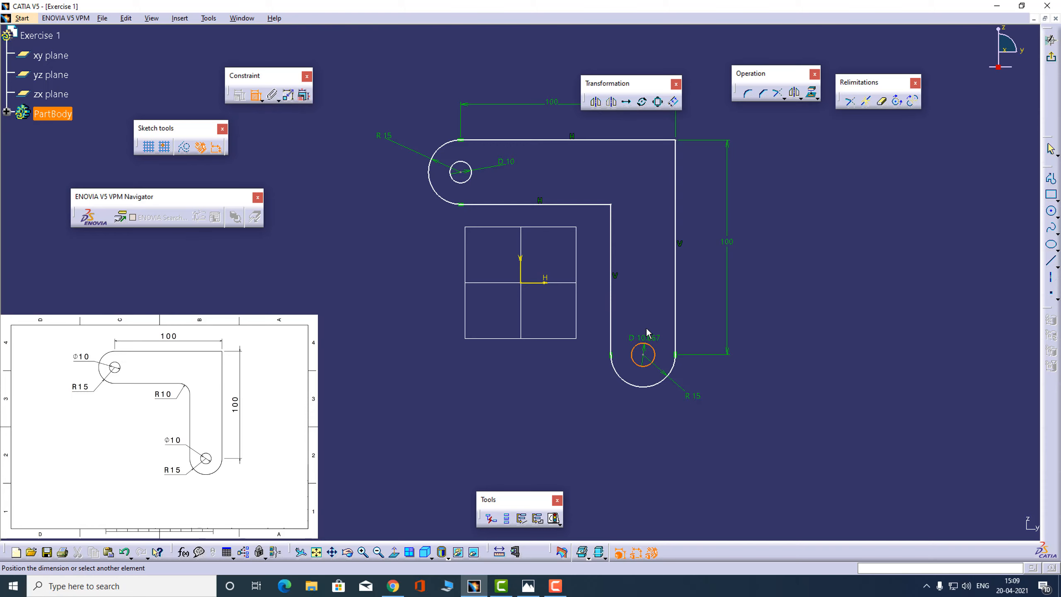
double_click(654, 321)
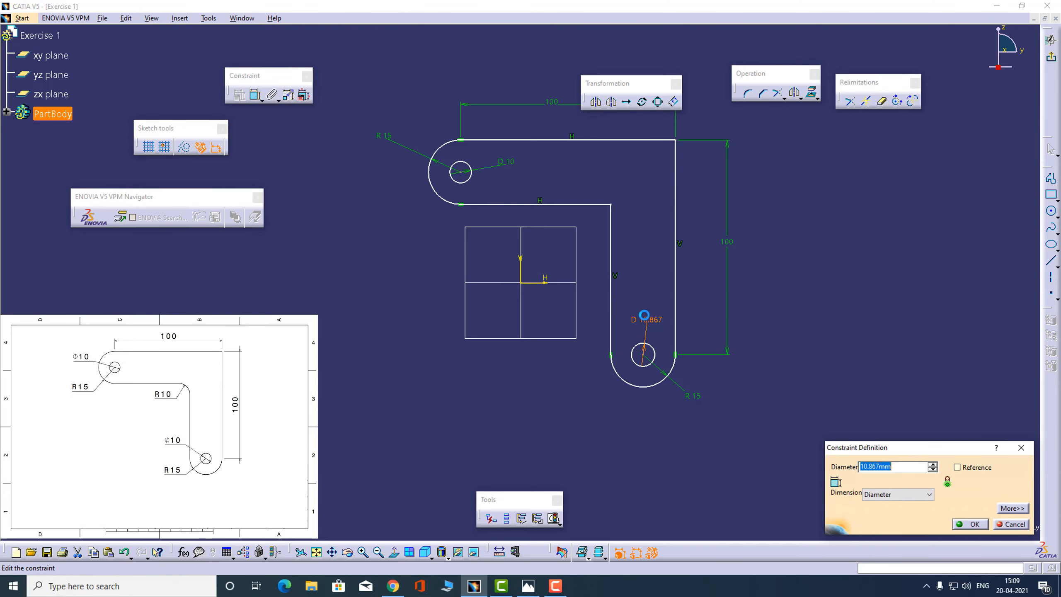
key("Return")
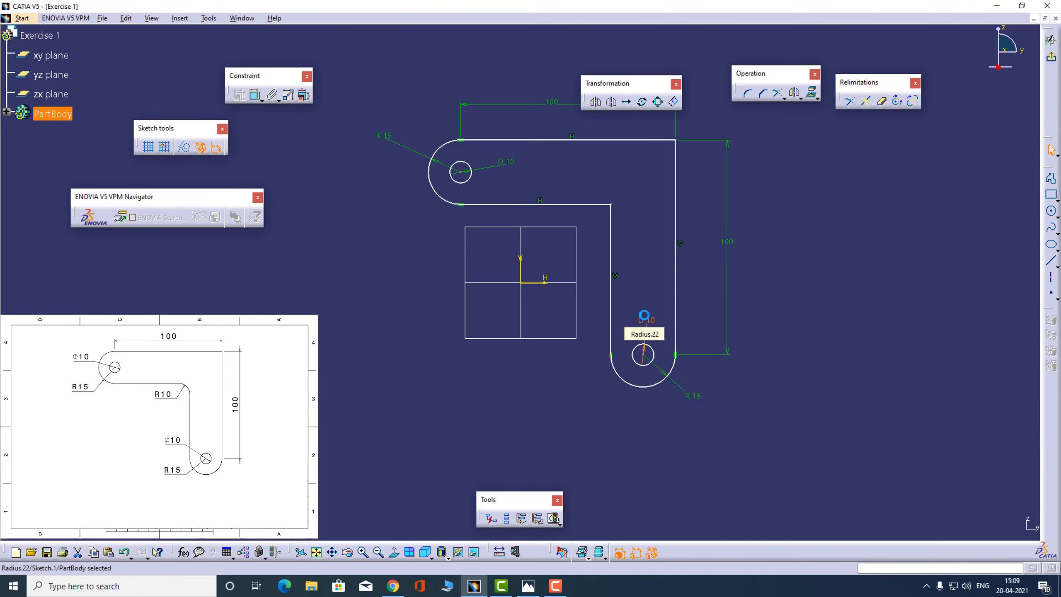
left_click(620, 191)
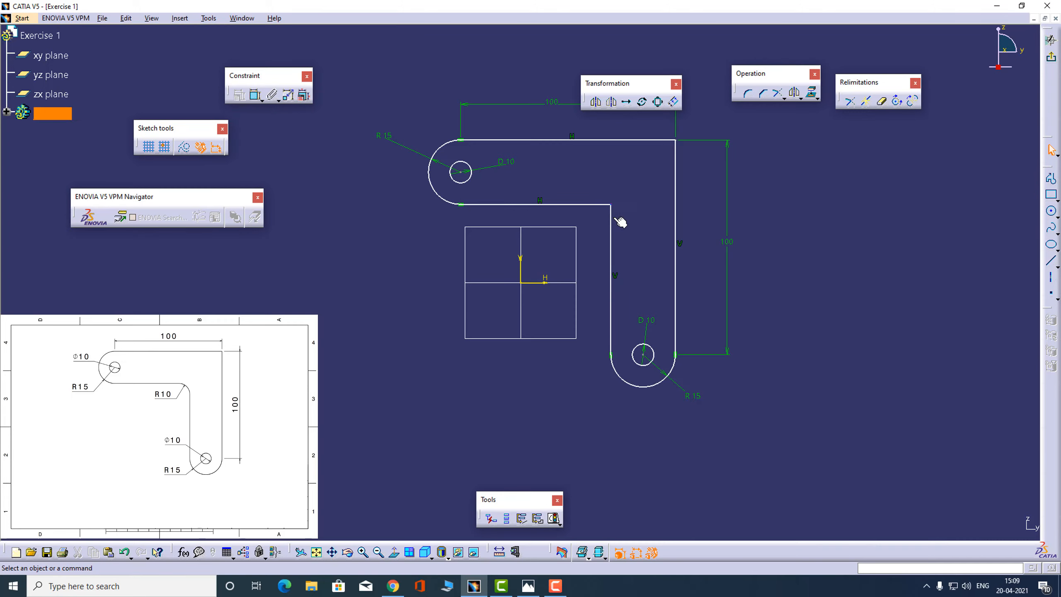
Round the inner corner between the lower horizontal and inner vertical lines and set its radius to 10 mm
left_click(749, 96)
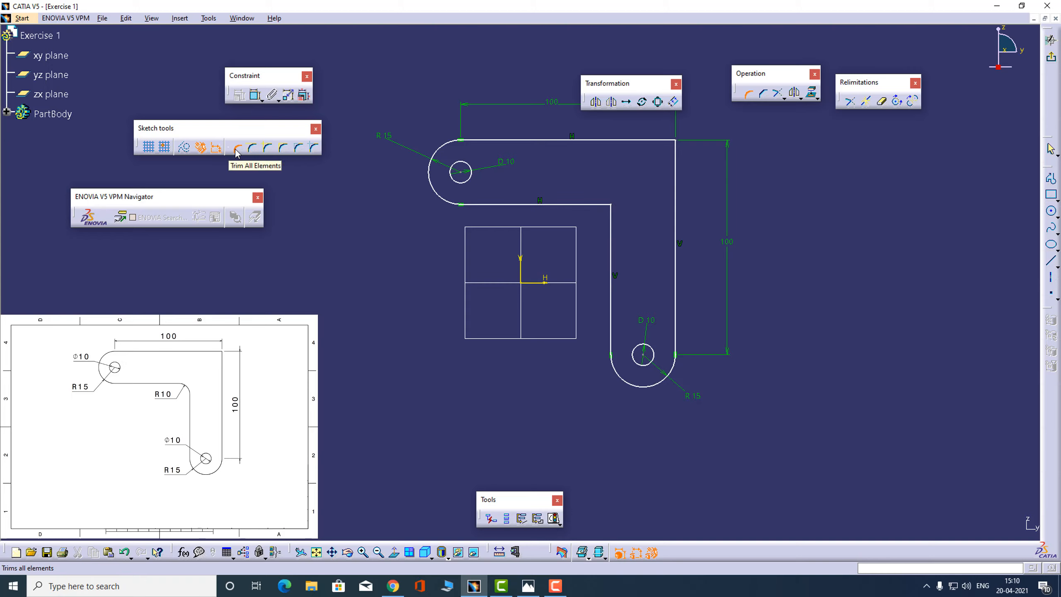
left_click(602, 205)
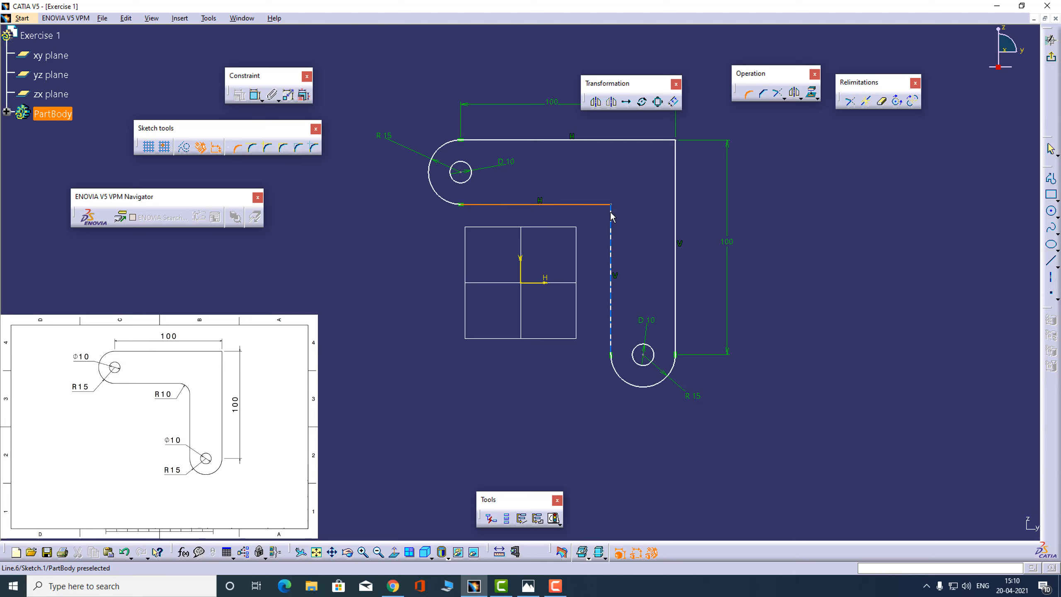
left_click(611, 214)
left_click(611, 215)
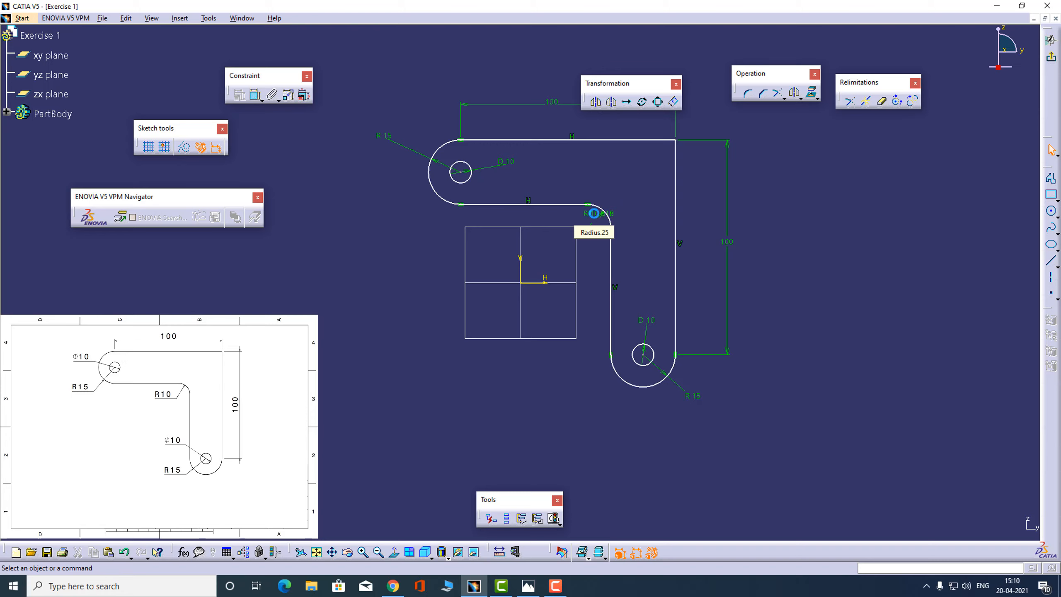
double_click(600, 215)
type("10")
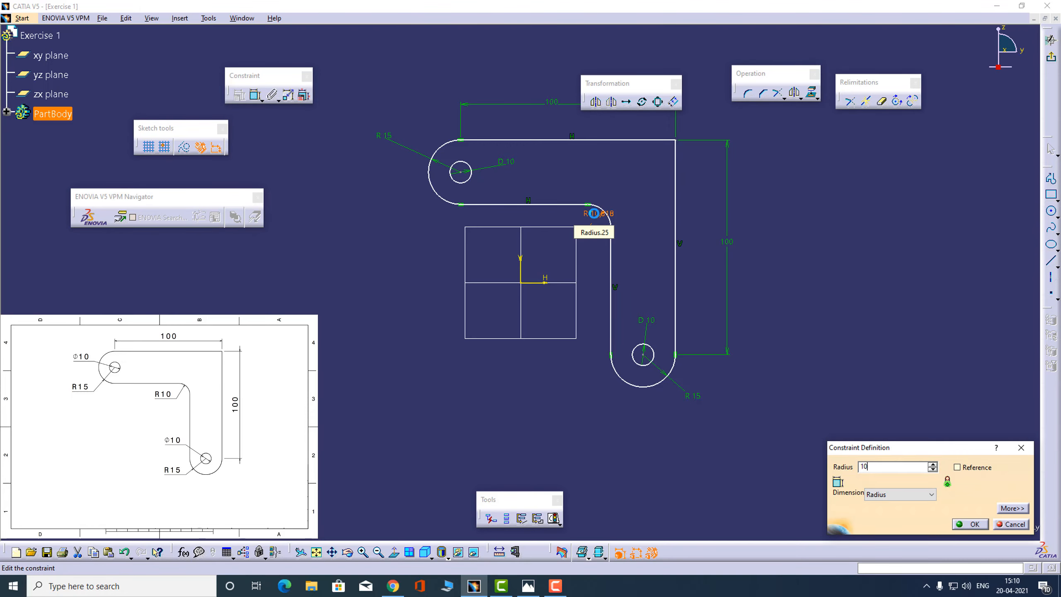
key("Return")
left_click(799, 231)
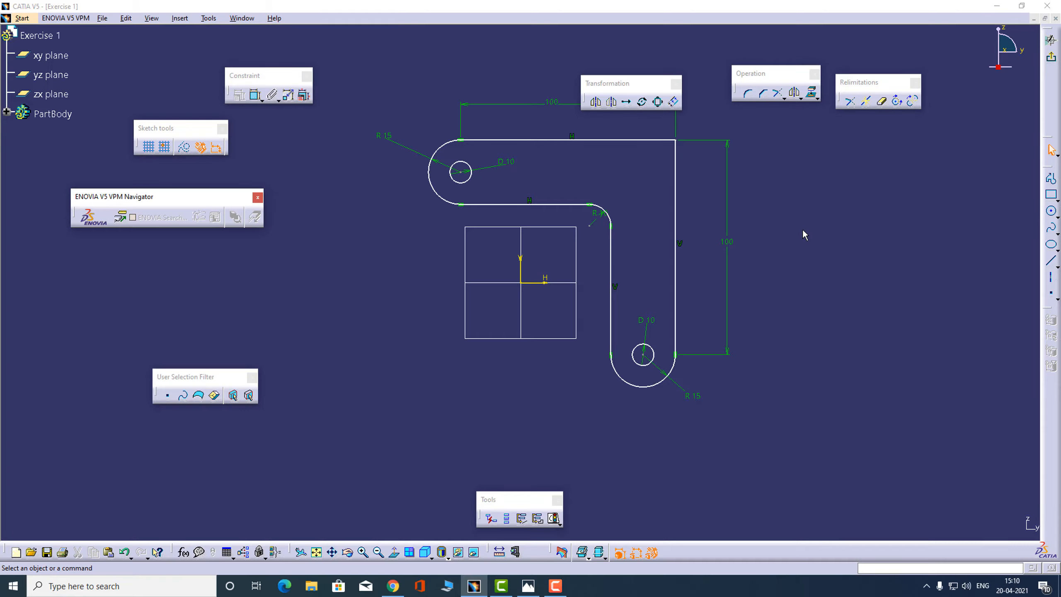
Compare the sketch with the reference drawing and shift the whole profile up and to the right of the sketch origin
key("alt+Tab")
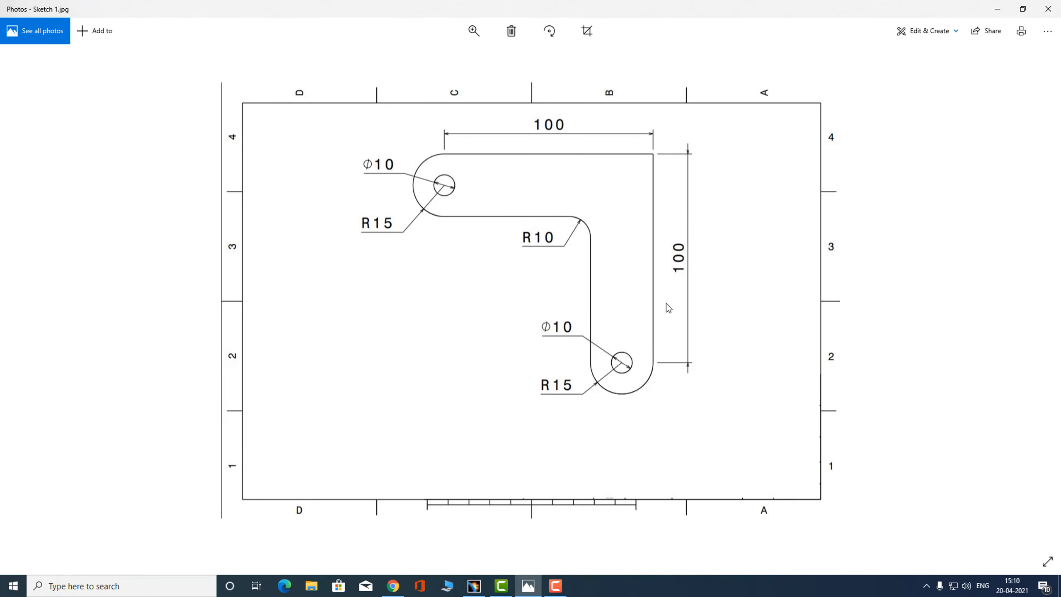
key("alt+Tab")
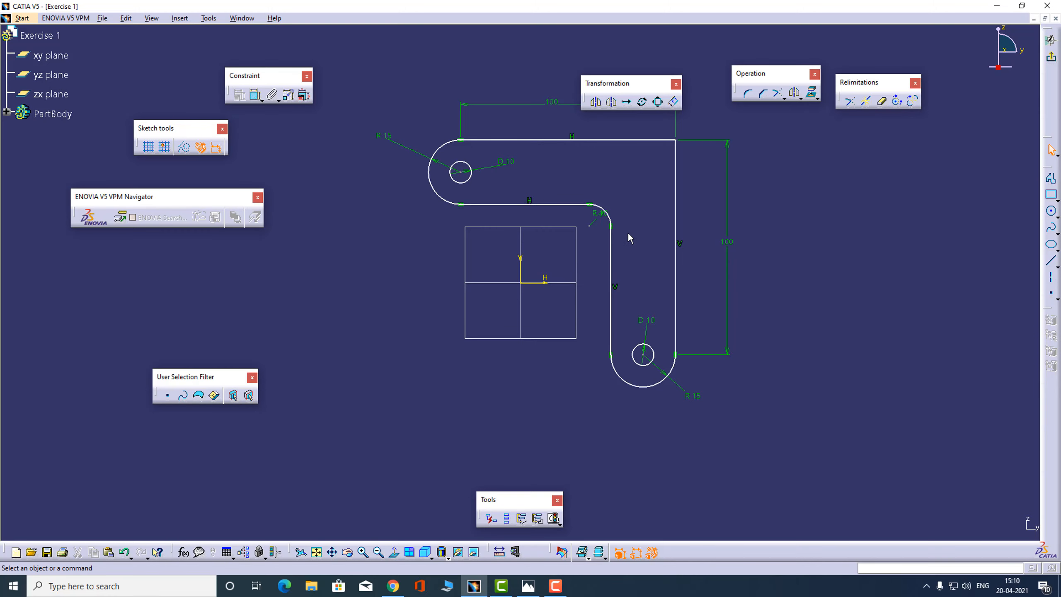
key("alt+Tab")
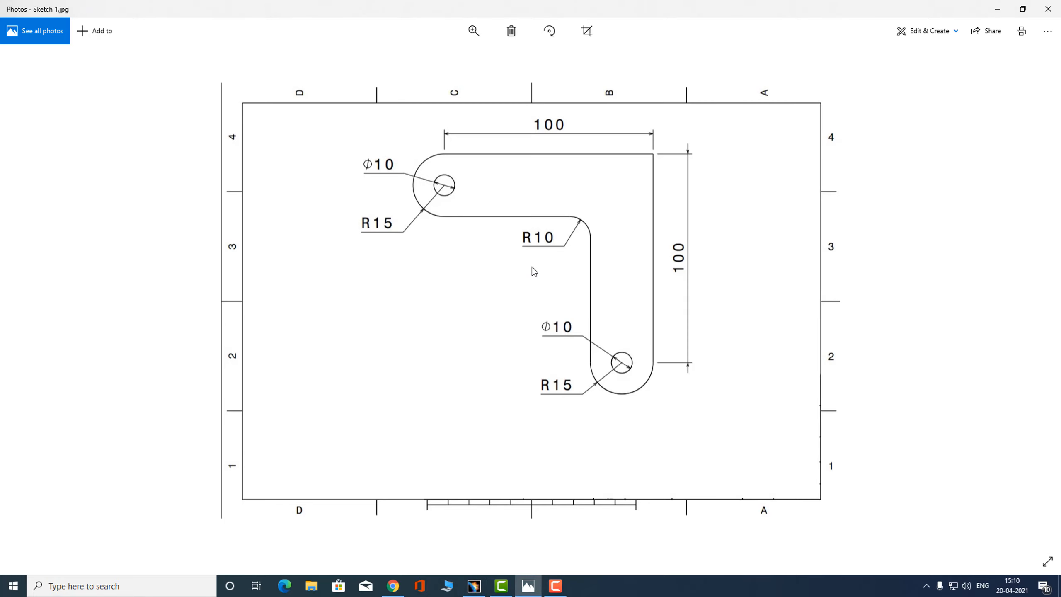
key("alt+Tab")
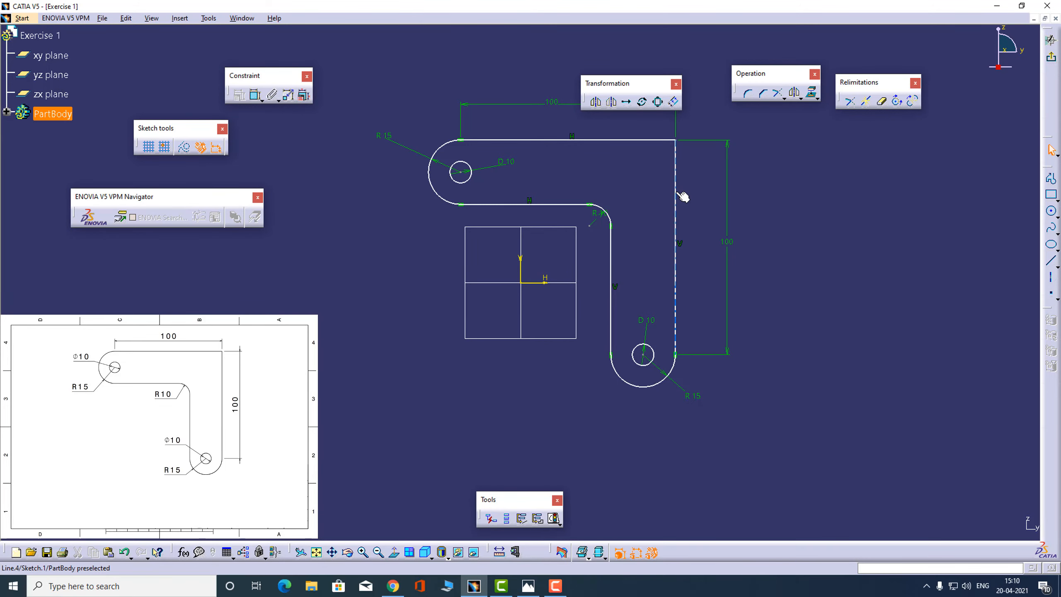
mouse_move(683, 196)
left_mouse_down()
mouse_move(725, 172)
mouse_move(516, 129)
mouse_move(575, 376)
mouse_move(679, 182)
mouse_move(539, 309)
mouse_move(663, 208)
mouse_move(651, 202)
mouse_move(687, 208)
mouse_move(693, 184)
mouse_move(653, 161)
mouse_move(676, 177)
mouse_move(635, 197)
mouse_move(698, 209)
mouse_move(716, 198)
mouse_move(720, 175)
left_mouse_up()
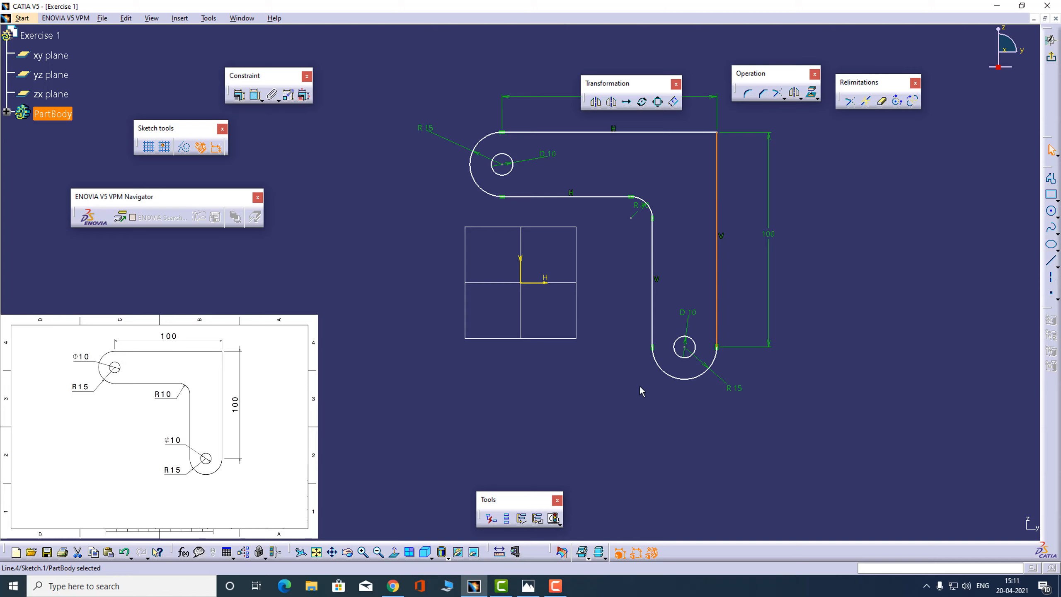
left_click(852, 283)
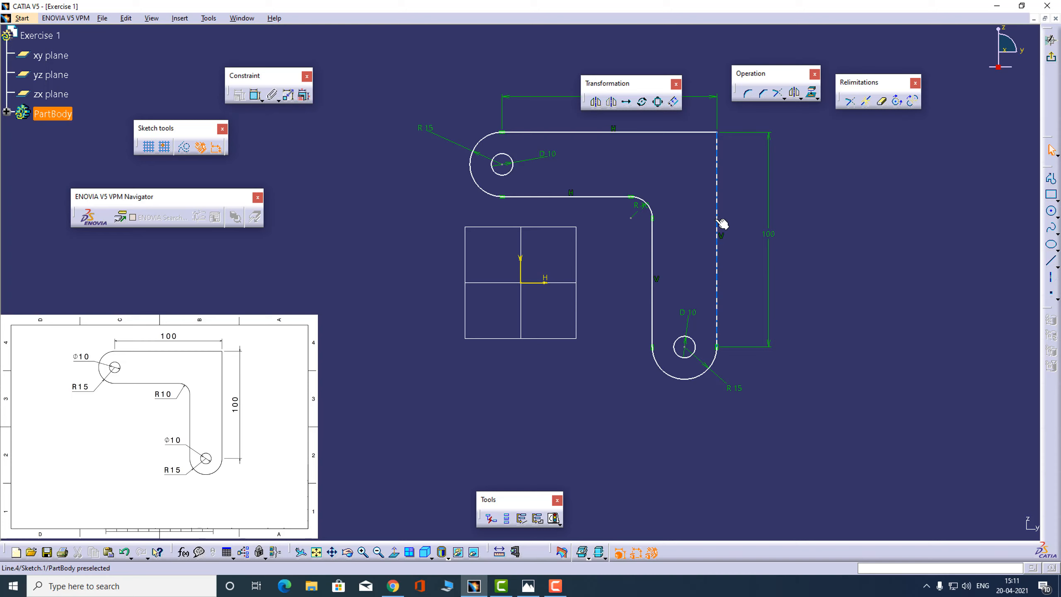
mouse_move(718, 223)
left_mouse_down()
mouse_move(743, 208)
mouse_move(637, 122)
left_mouse_up()
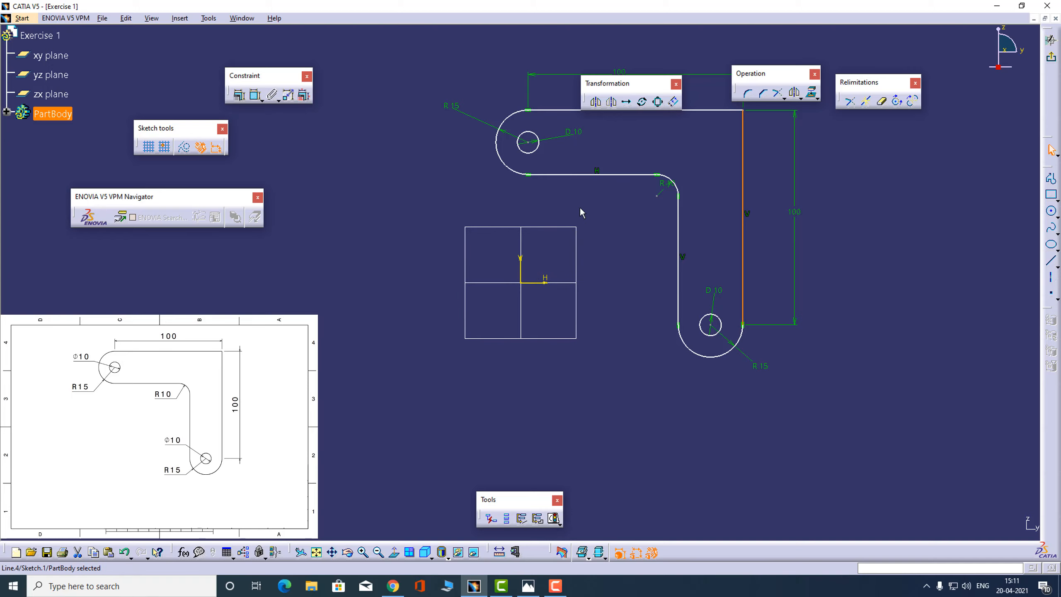
left_click(711, 178)
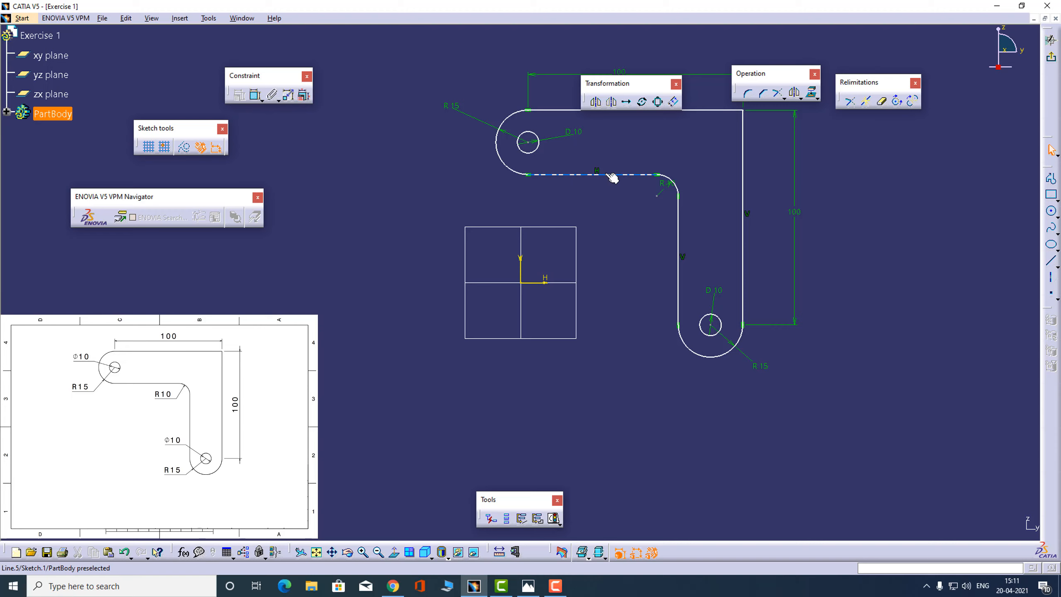
Move the profile down and to the left so its lower horizontal line lies just above the horizontal axis
left_click_drag(609, 175, 545, 283)
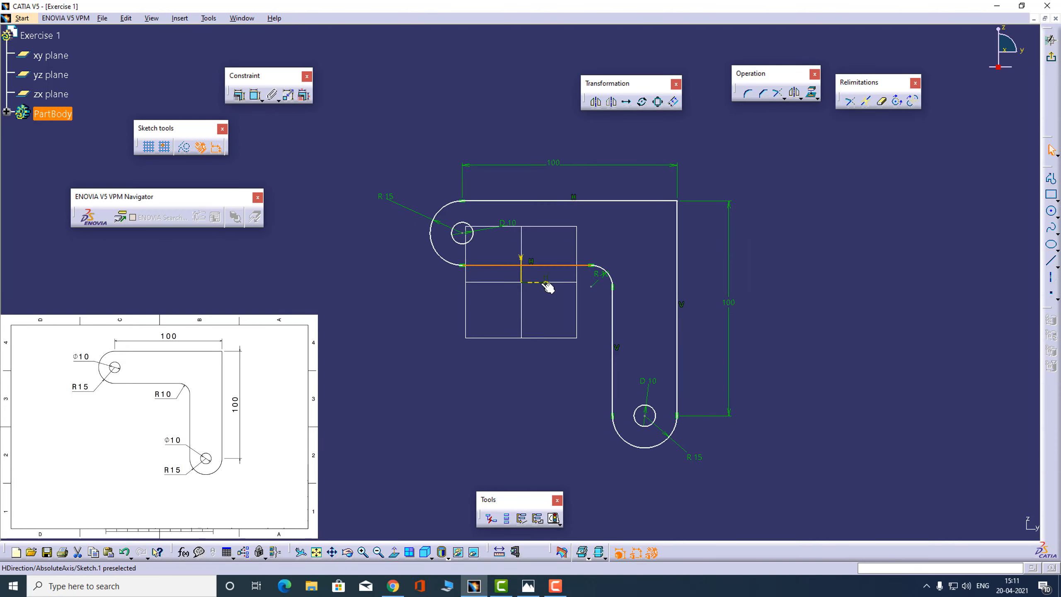
left_click_drag(548, 287, 549, 289)
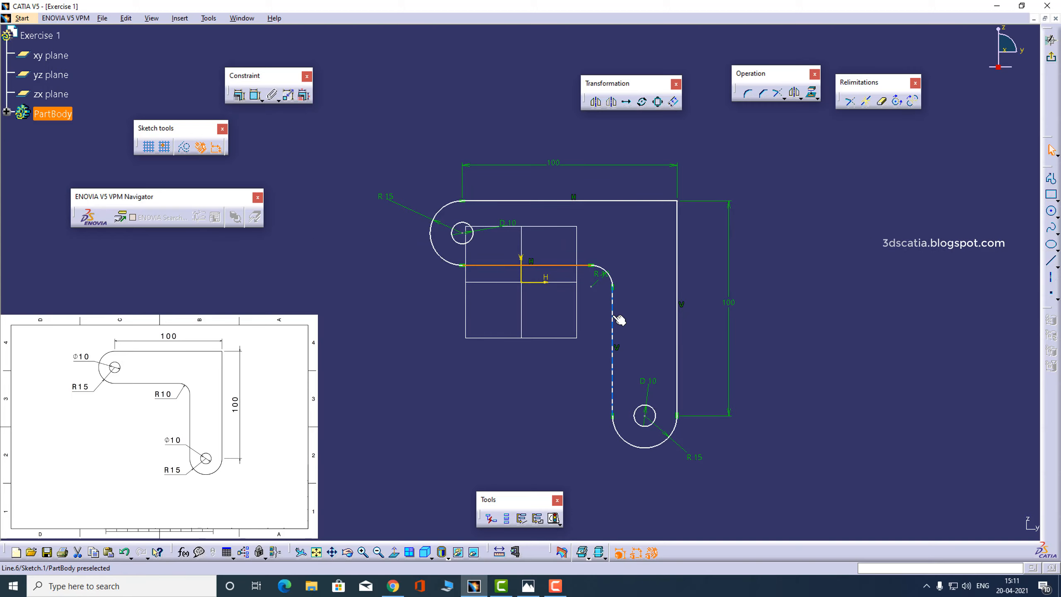
left_click(524, 279)
left_click(549, 300)
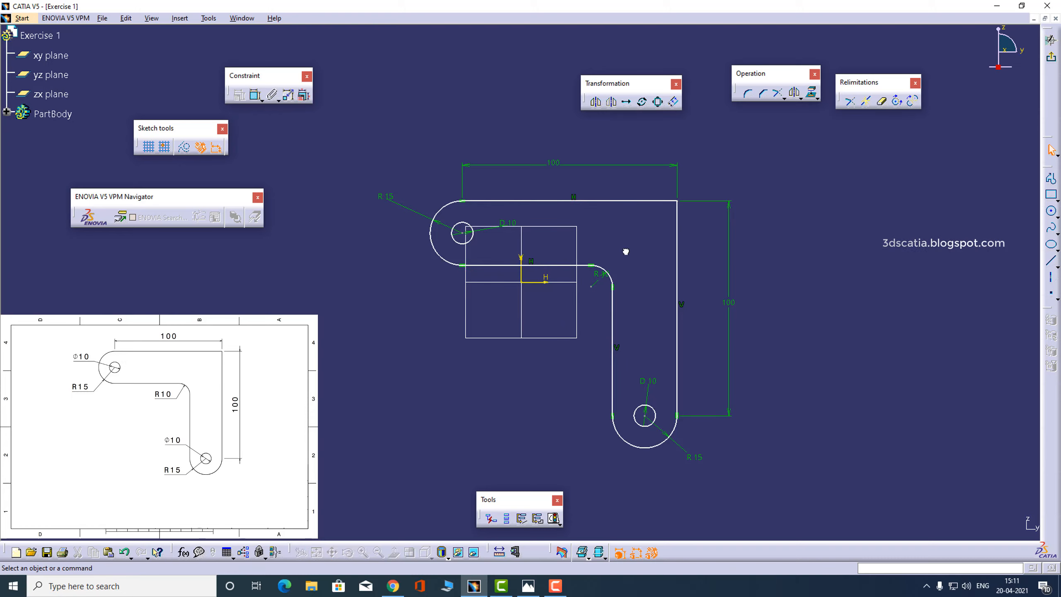
Constrain the inner vertical line to be coincident with the sketch's vertical axis
left_click(614, 320)
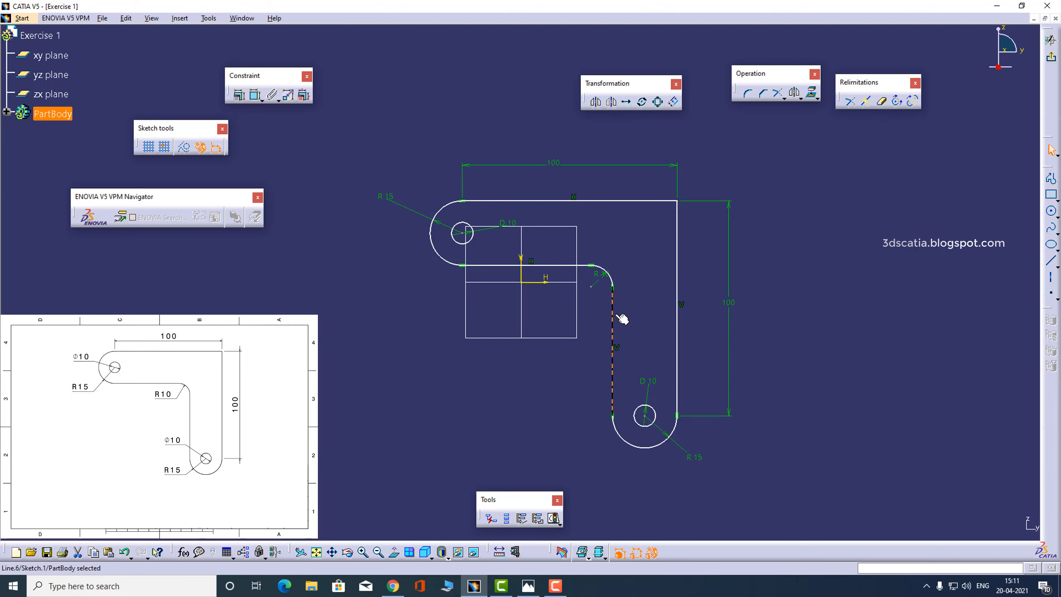
left_click(523, 272, "ctrl")
left_click(241, 95)
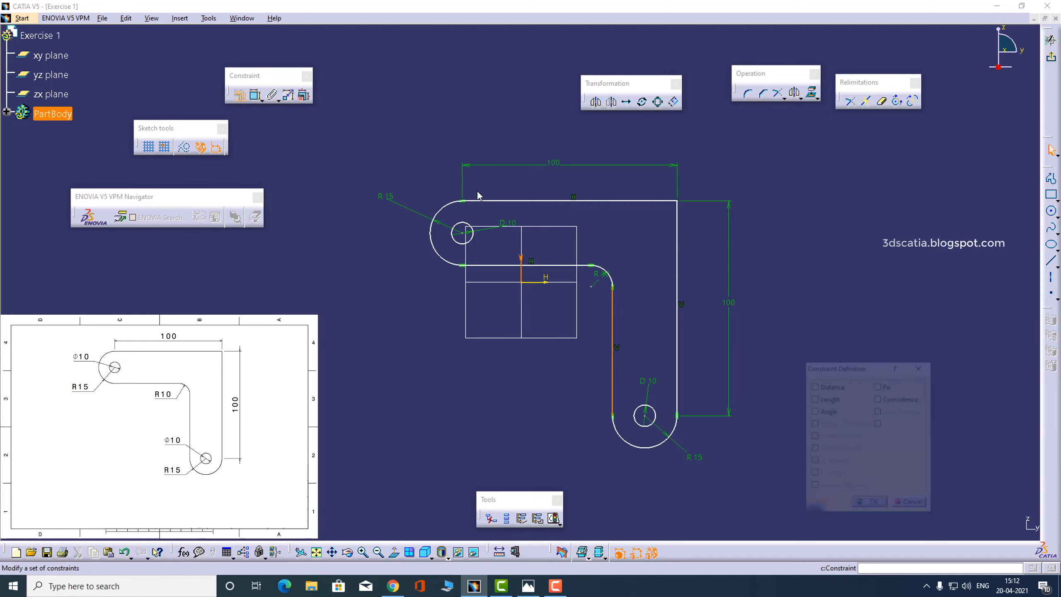
left_click(898, 399)
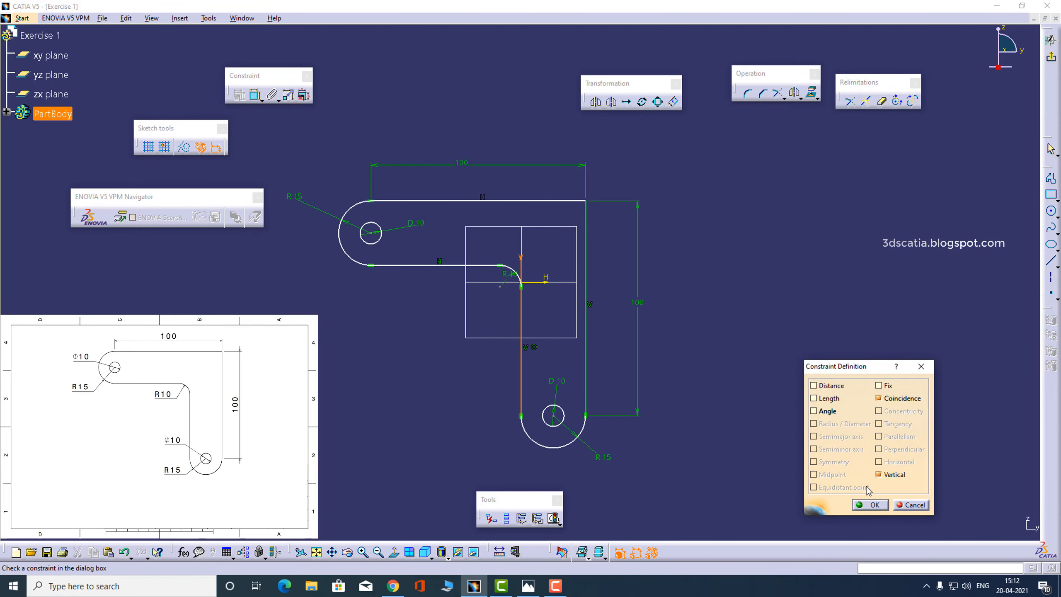
left_click(869, 504)
Constrain the profile's lower horizontal line to be coincident with the sketch's horizontal axis and check the sketch's solving status
left_click(417, 266)
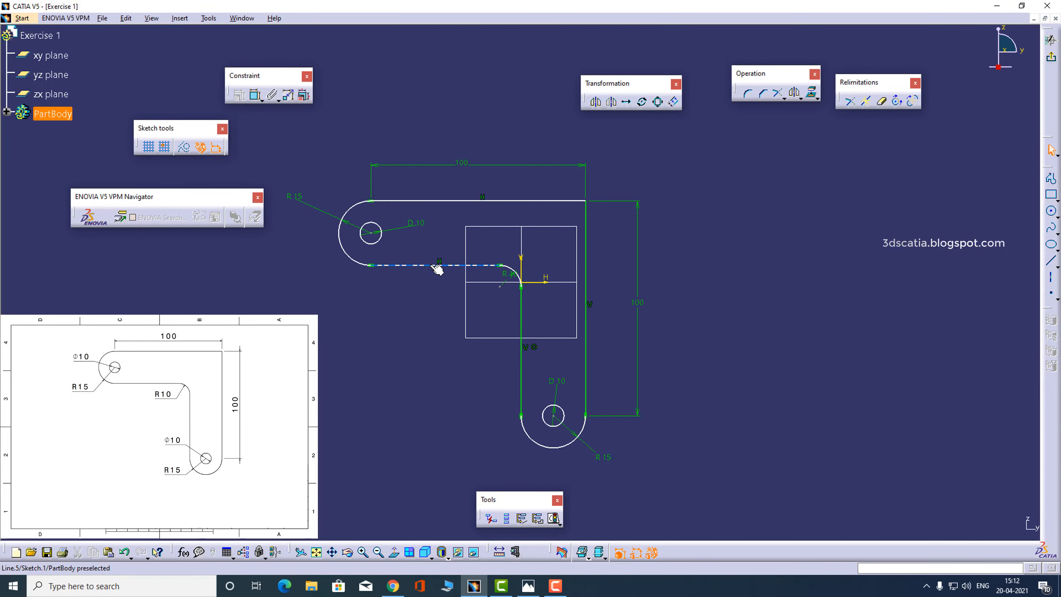
left_click(545, 285, "ctrl")
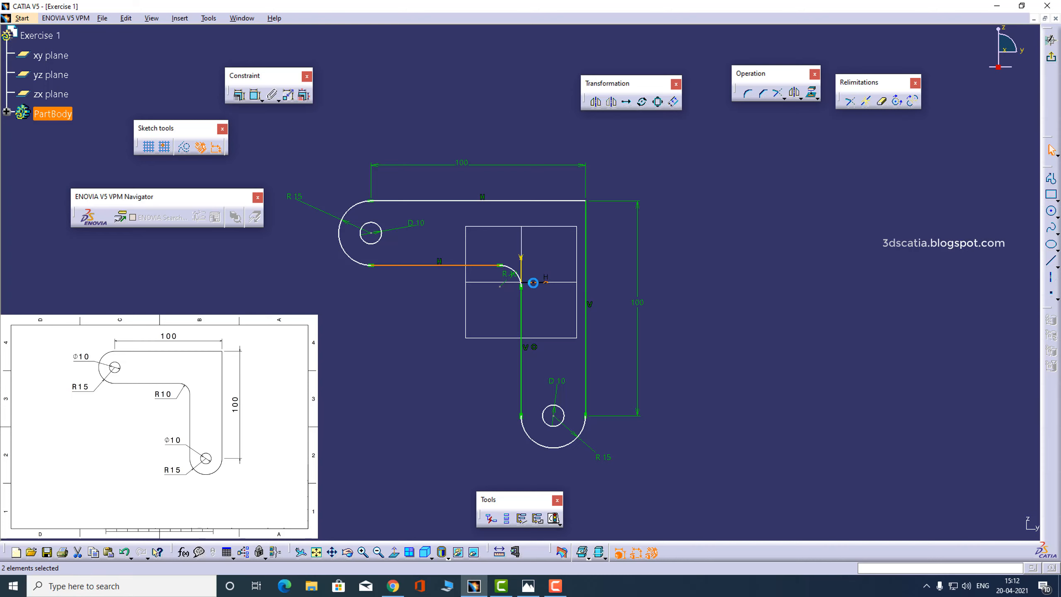
left_click(239, 95)
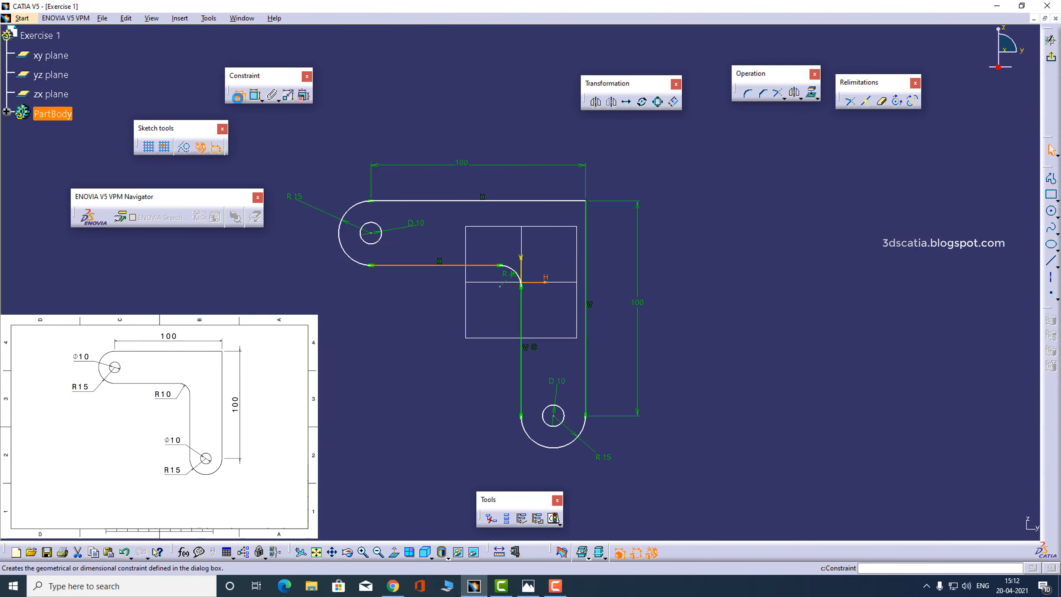
left_click(894, 400)
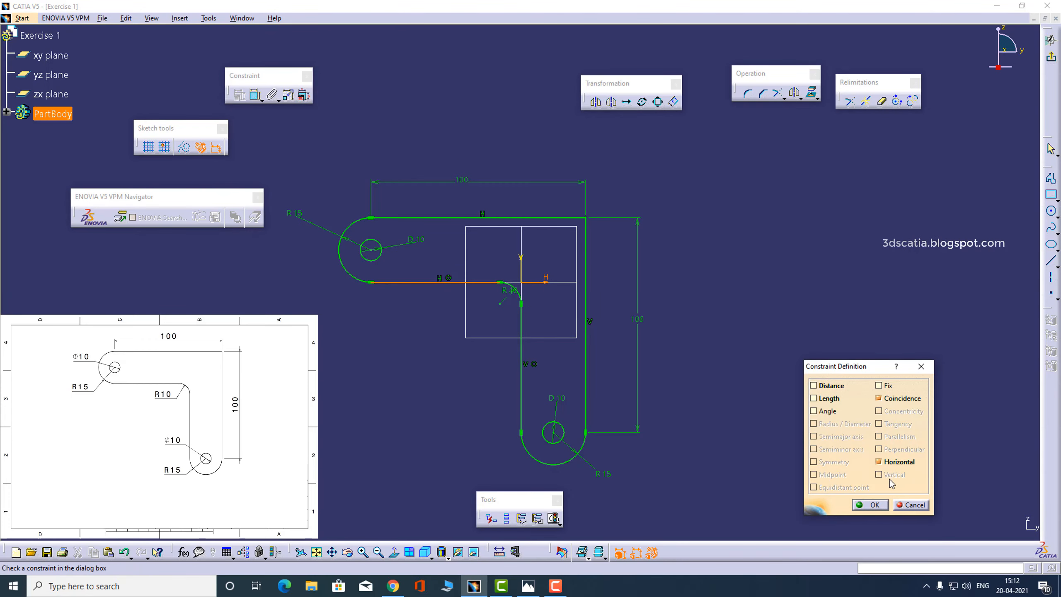
left_click(874, 504)
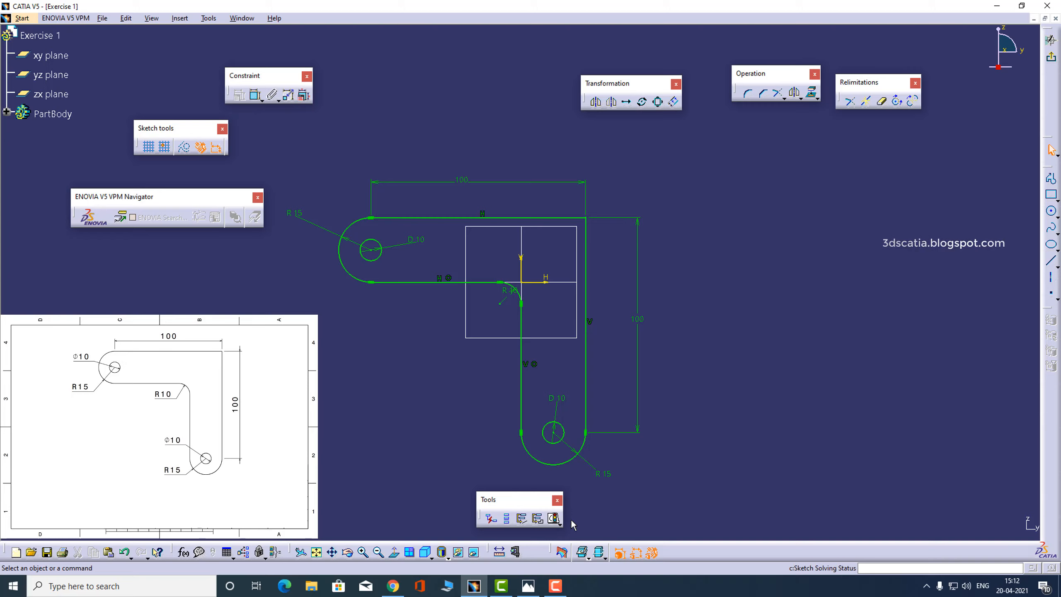
left_click(555, 519)
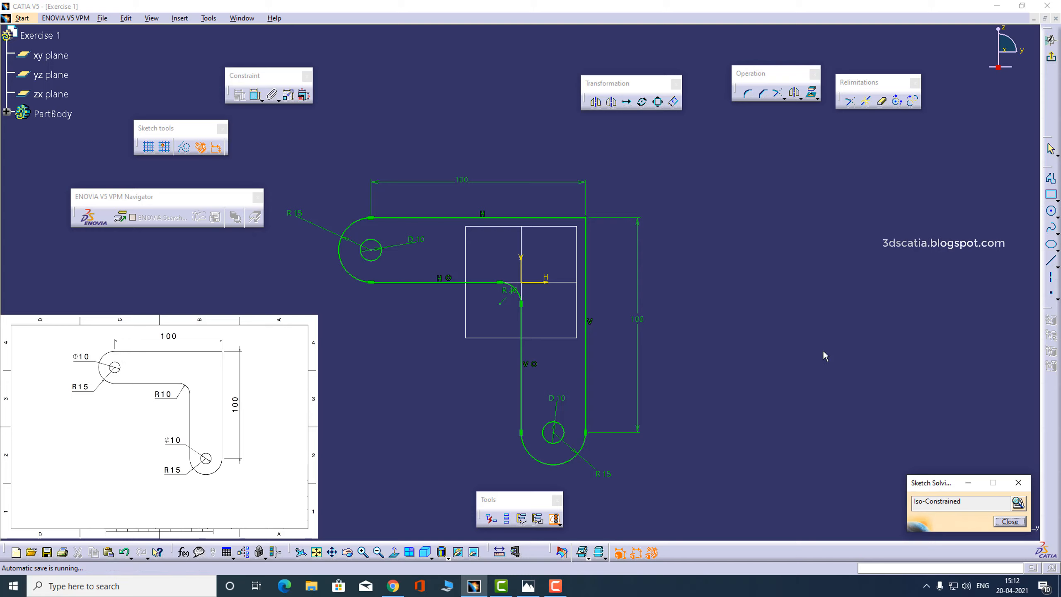
left_click(1016, 520)
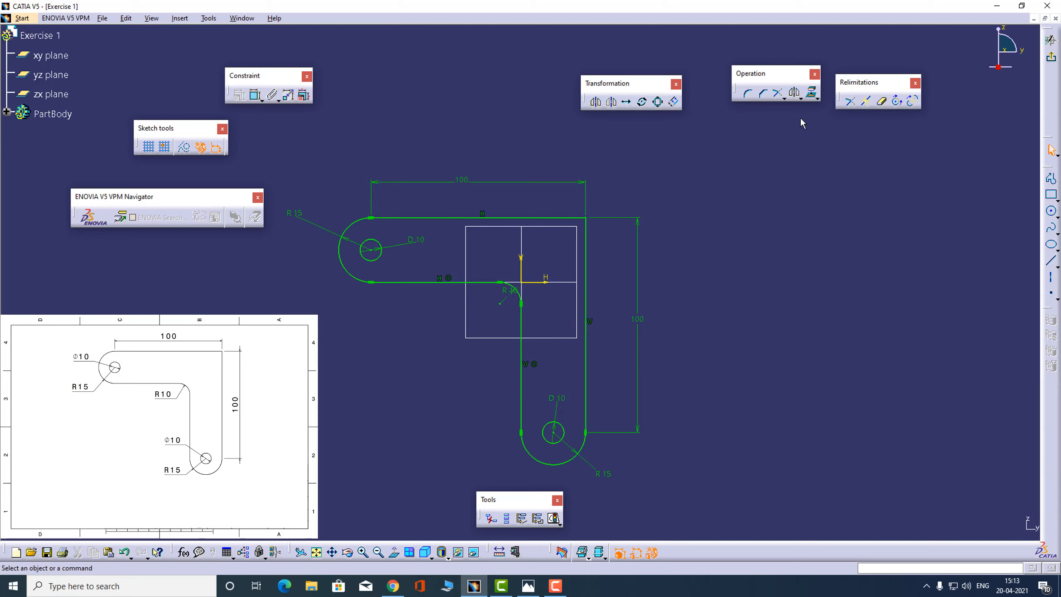
left_click(1050, 294)
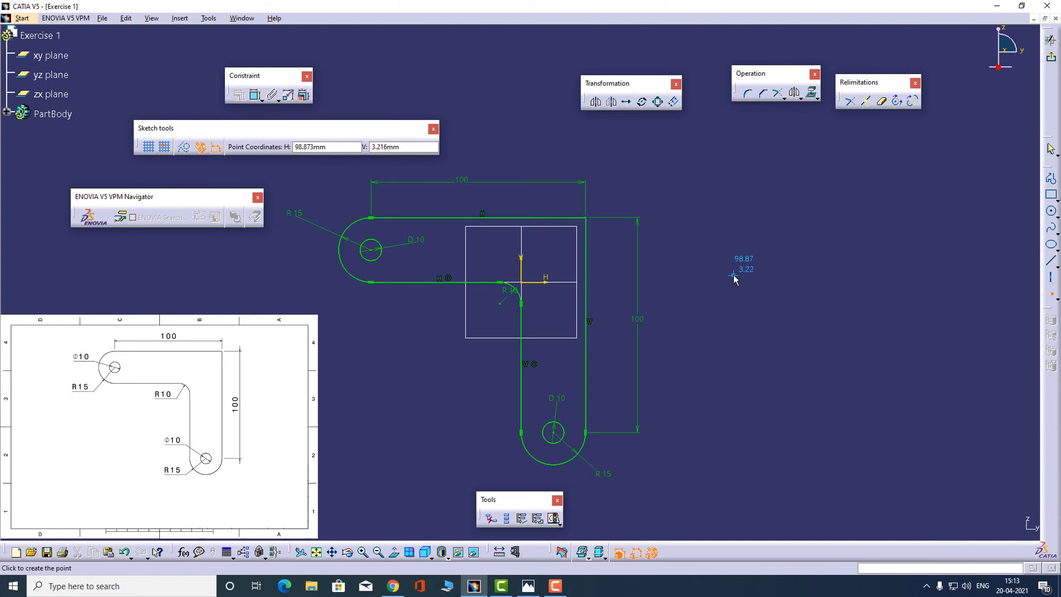
left_click(733, 275)
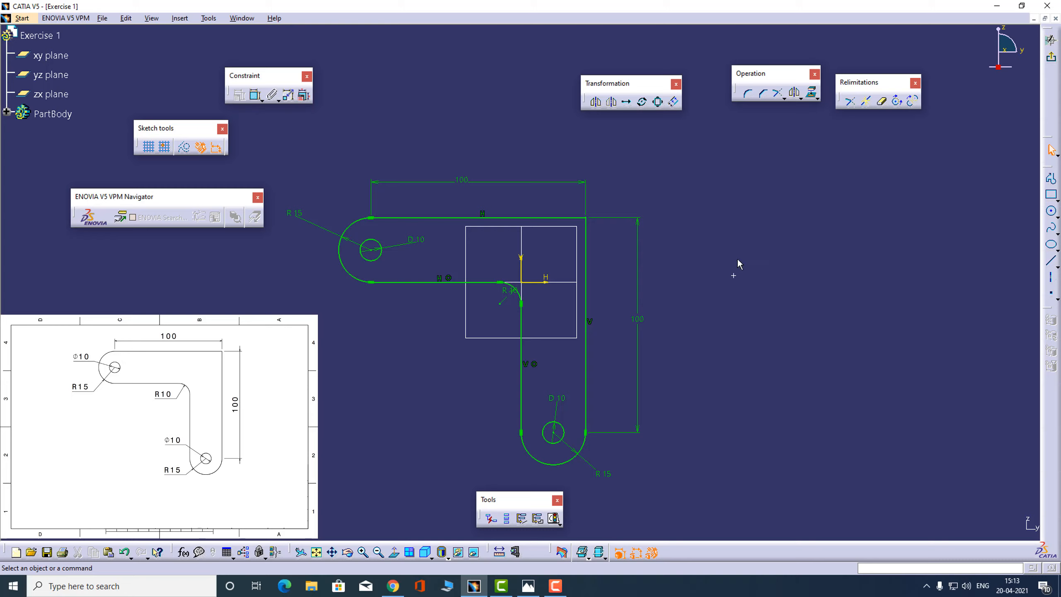
left_click(733, 277)
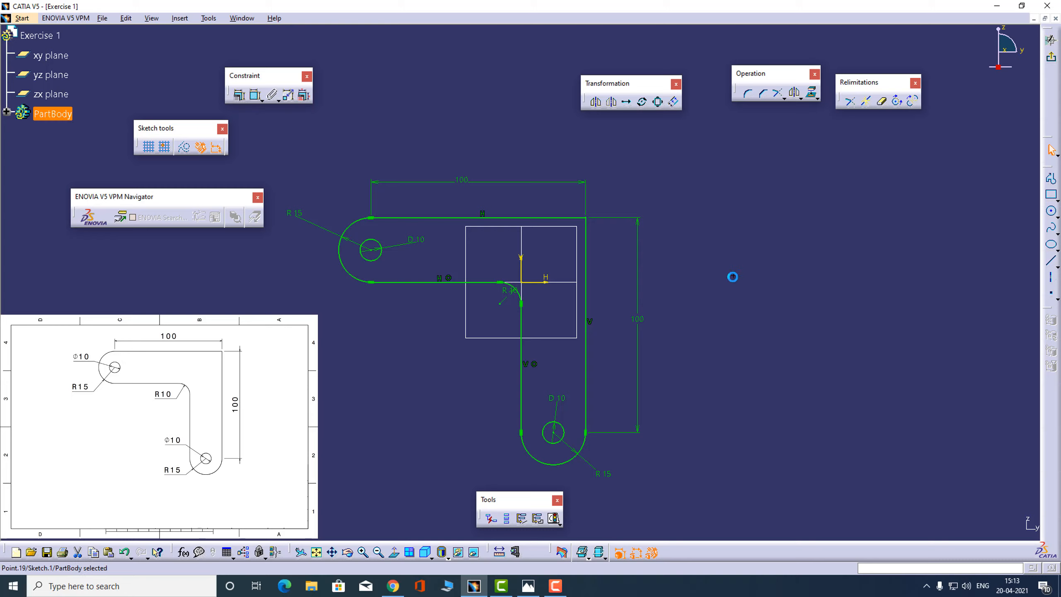
key("Delete")
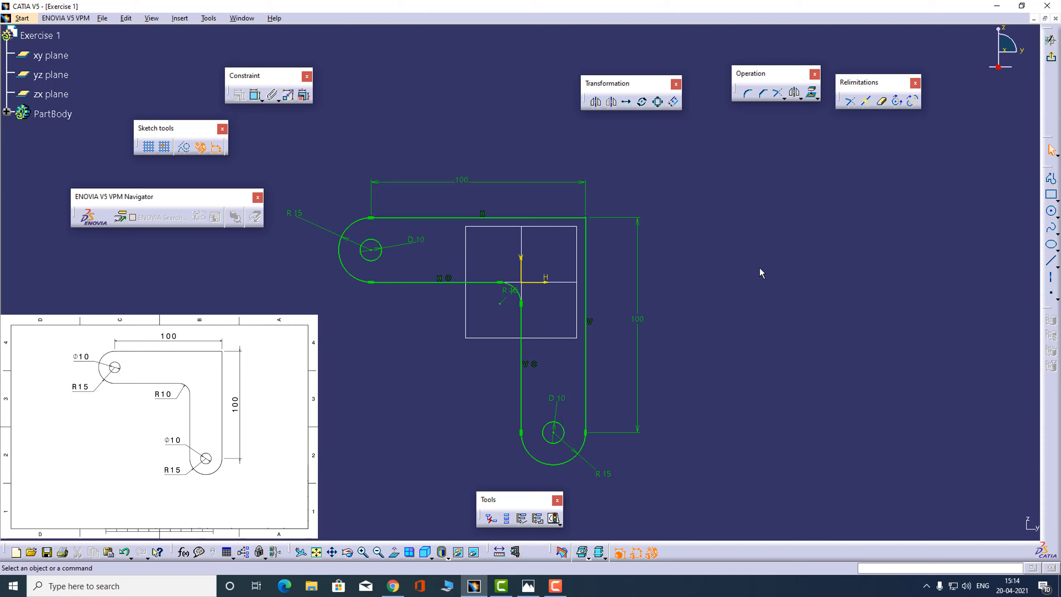
Exit the sketch and extrude the L-shaped bracket profile with its two holes into a 20 mm thick pad
left_click(1051, 56)
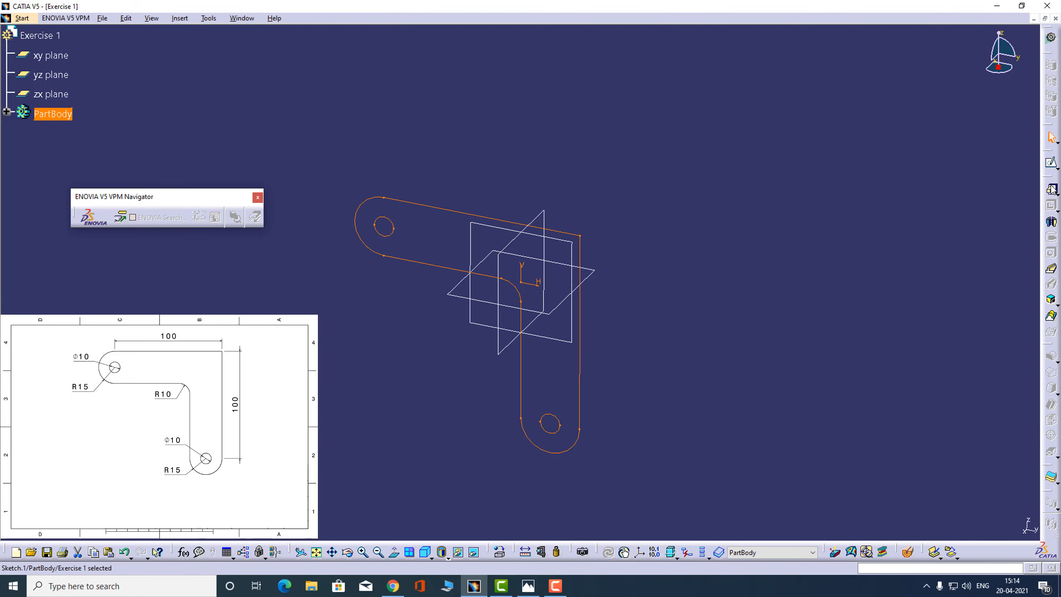
left_click(1052, 190)
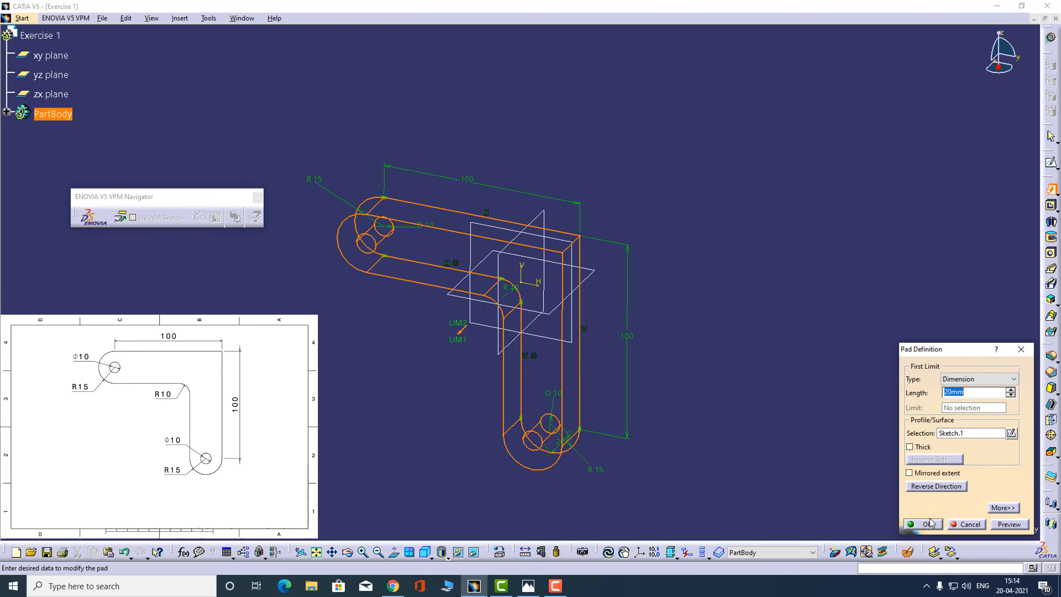
left_click(927, 524)
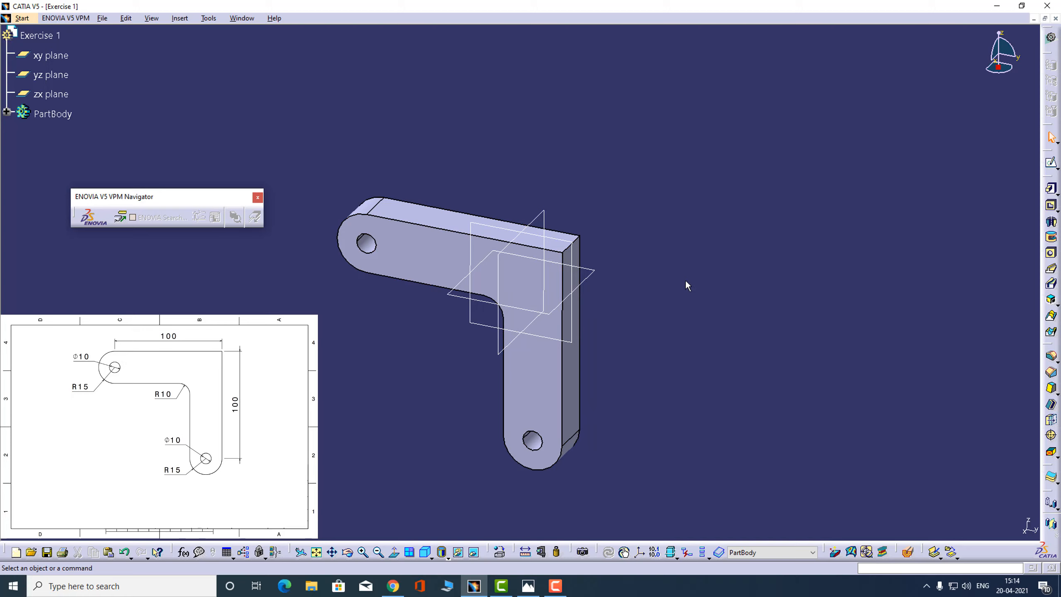
Expand the part body in the specification tree and reopen the pad's sketch for editing
left_click(7, 111)
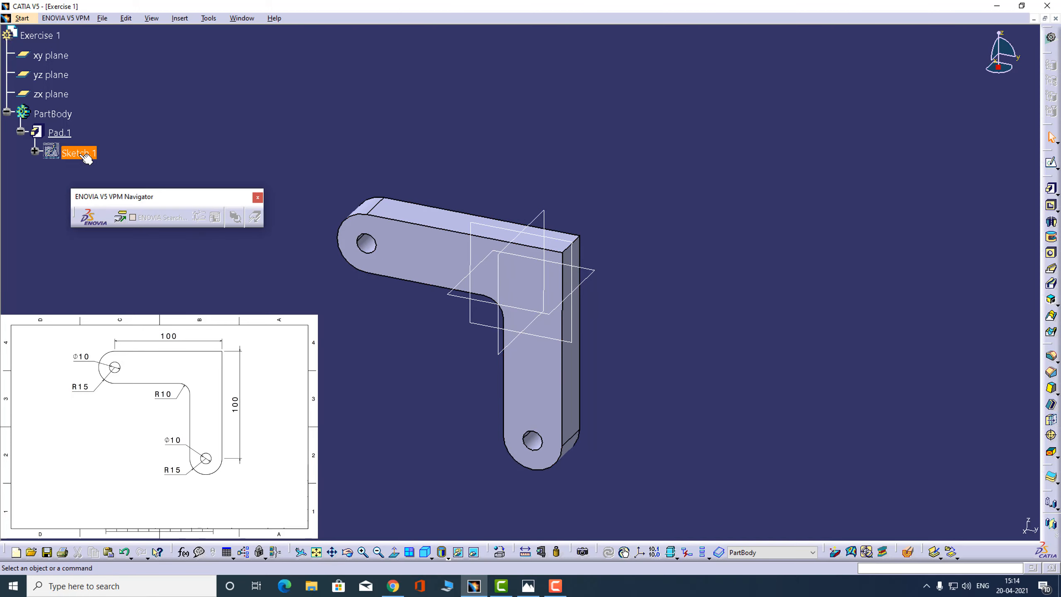
double_click(83, 153)
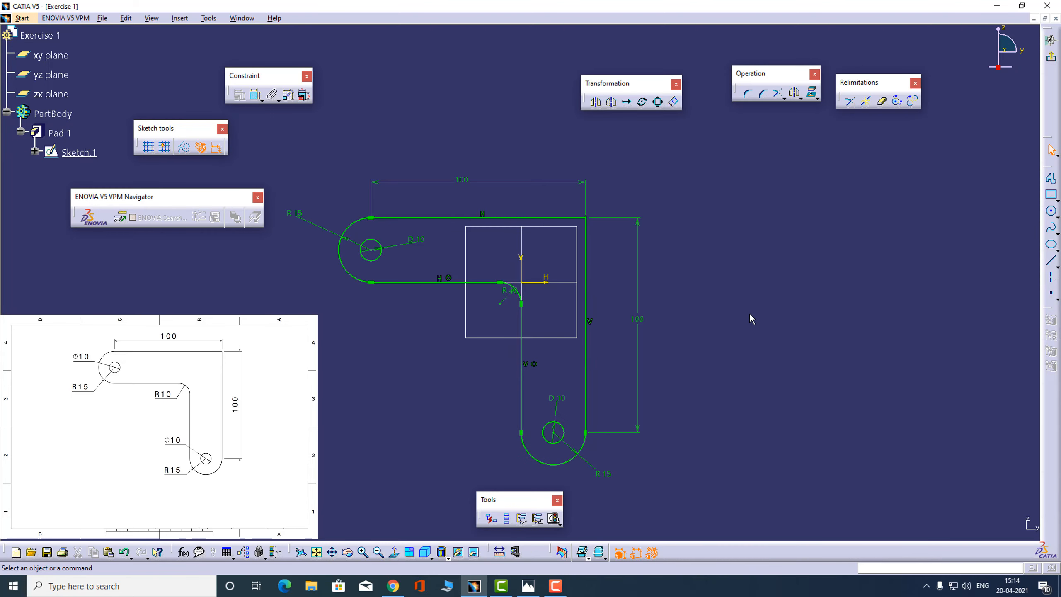